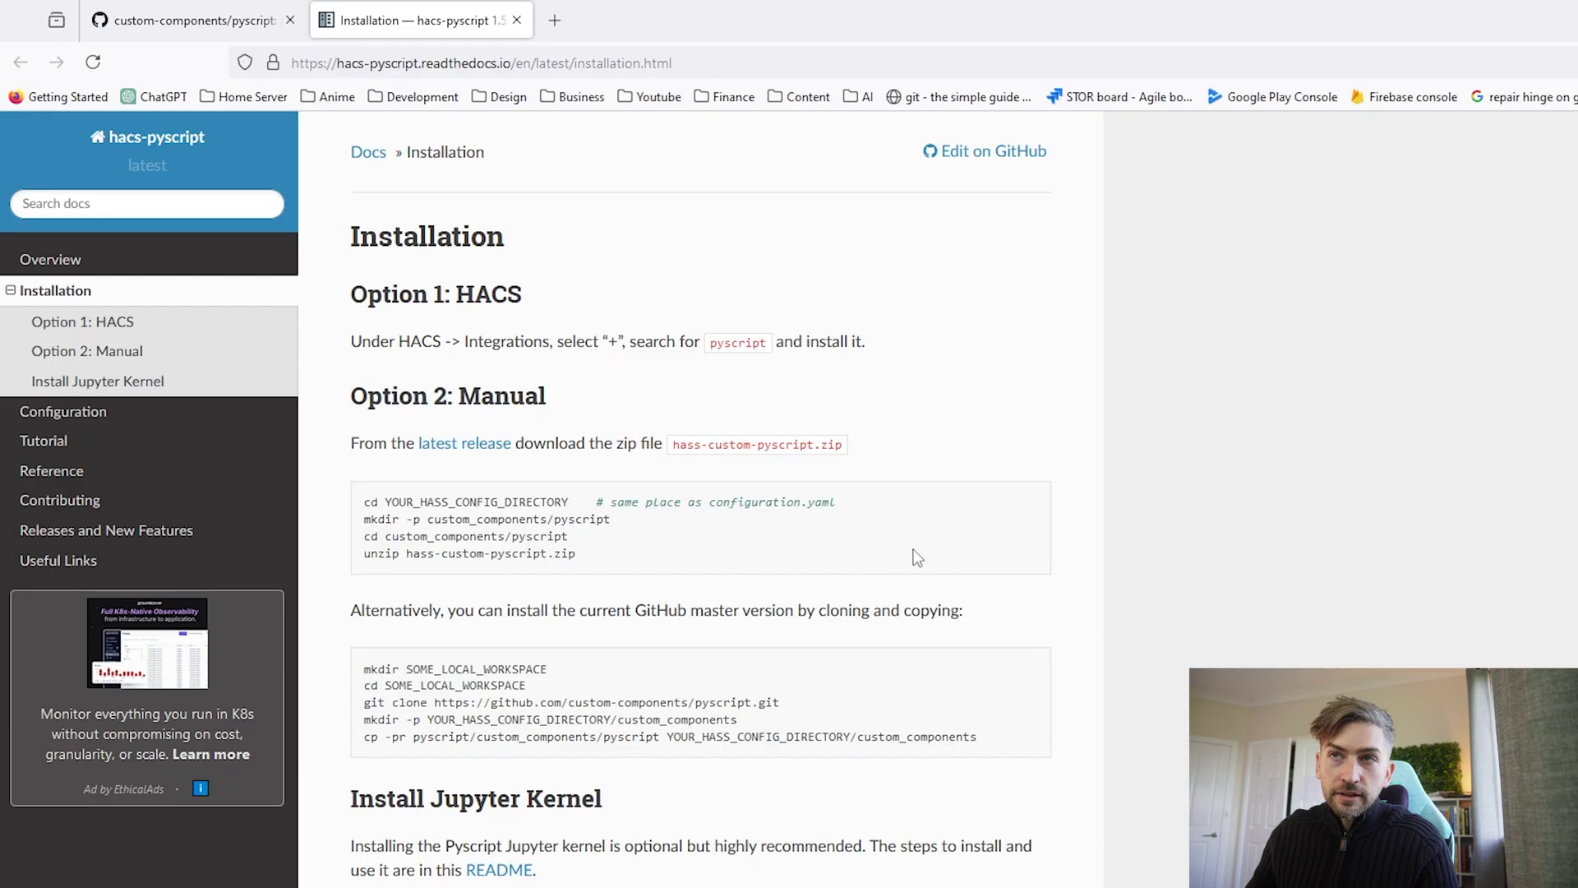
- Review the pyscript GitHub repository and the HACS option in its installation guide
{"action": "key", "text": "ctrl+shift+Tab"}
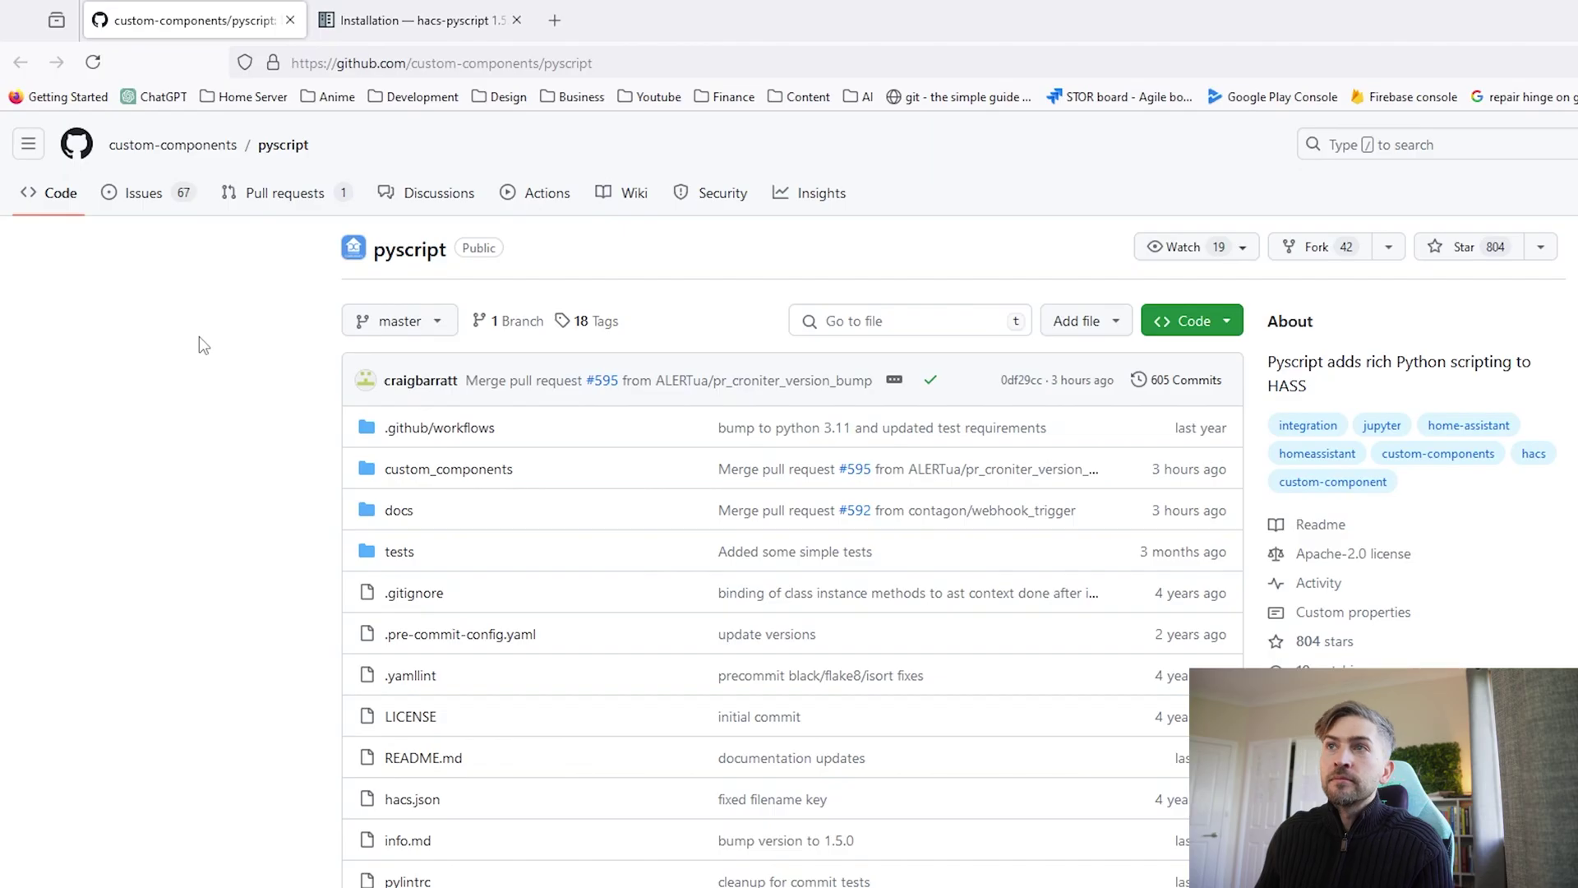
{"action": "key", "text": "ctrl+Tab"}
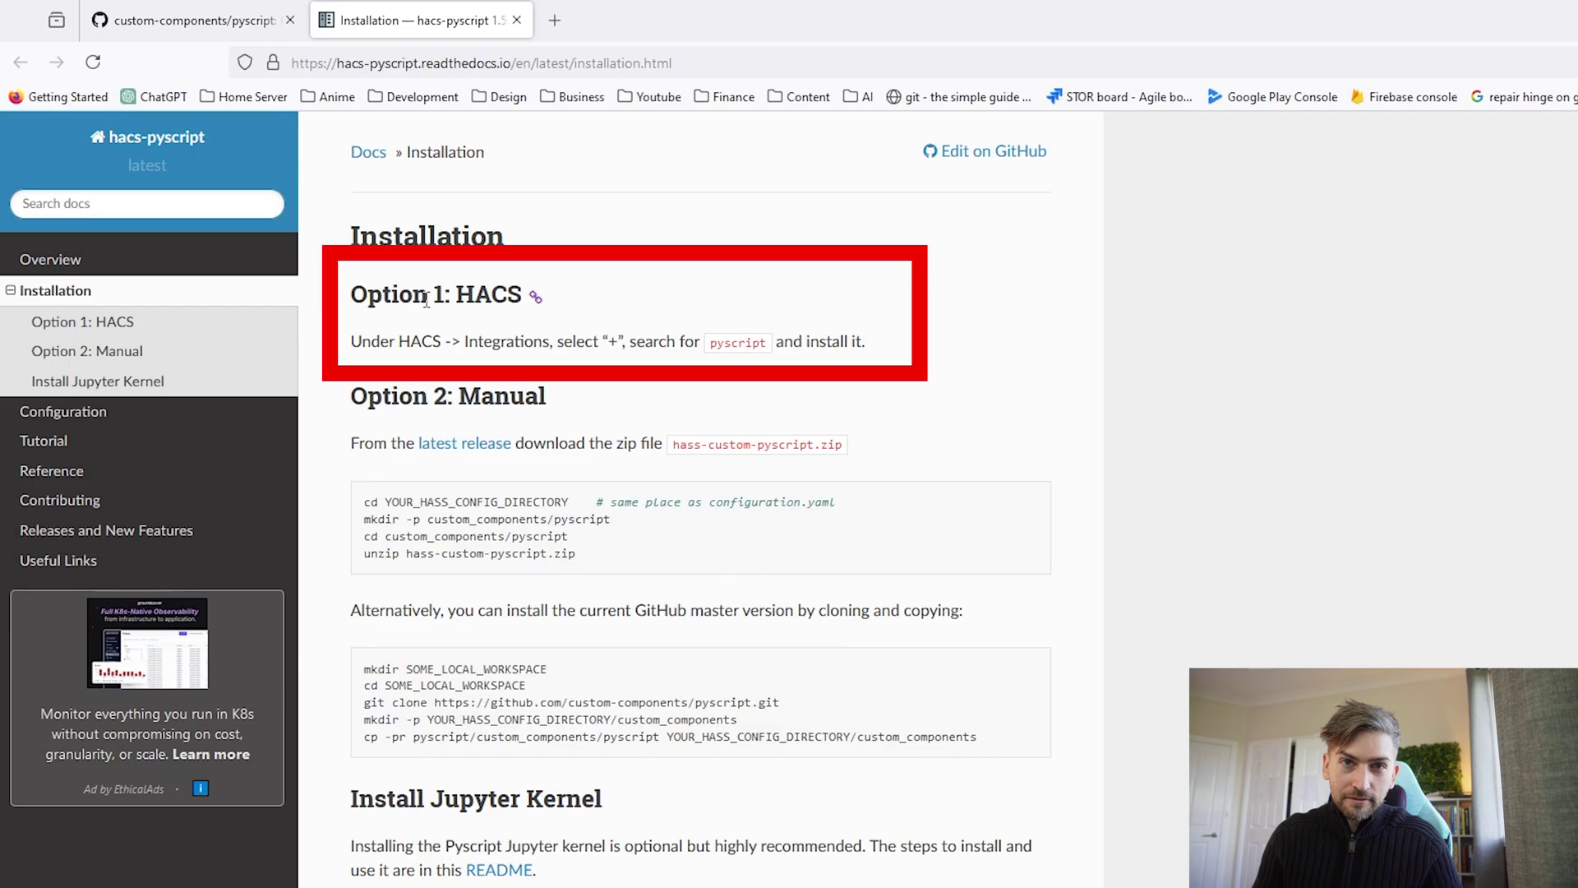
{"action": "double_click", "coordinate": [733, 341]}
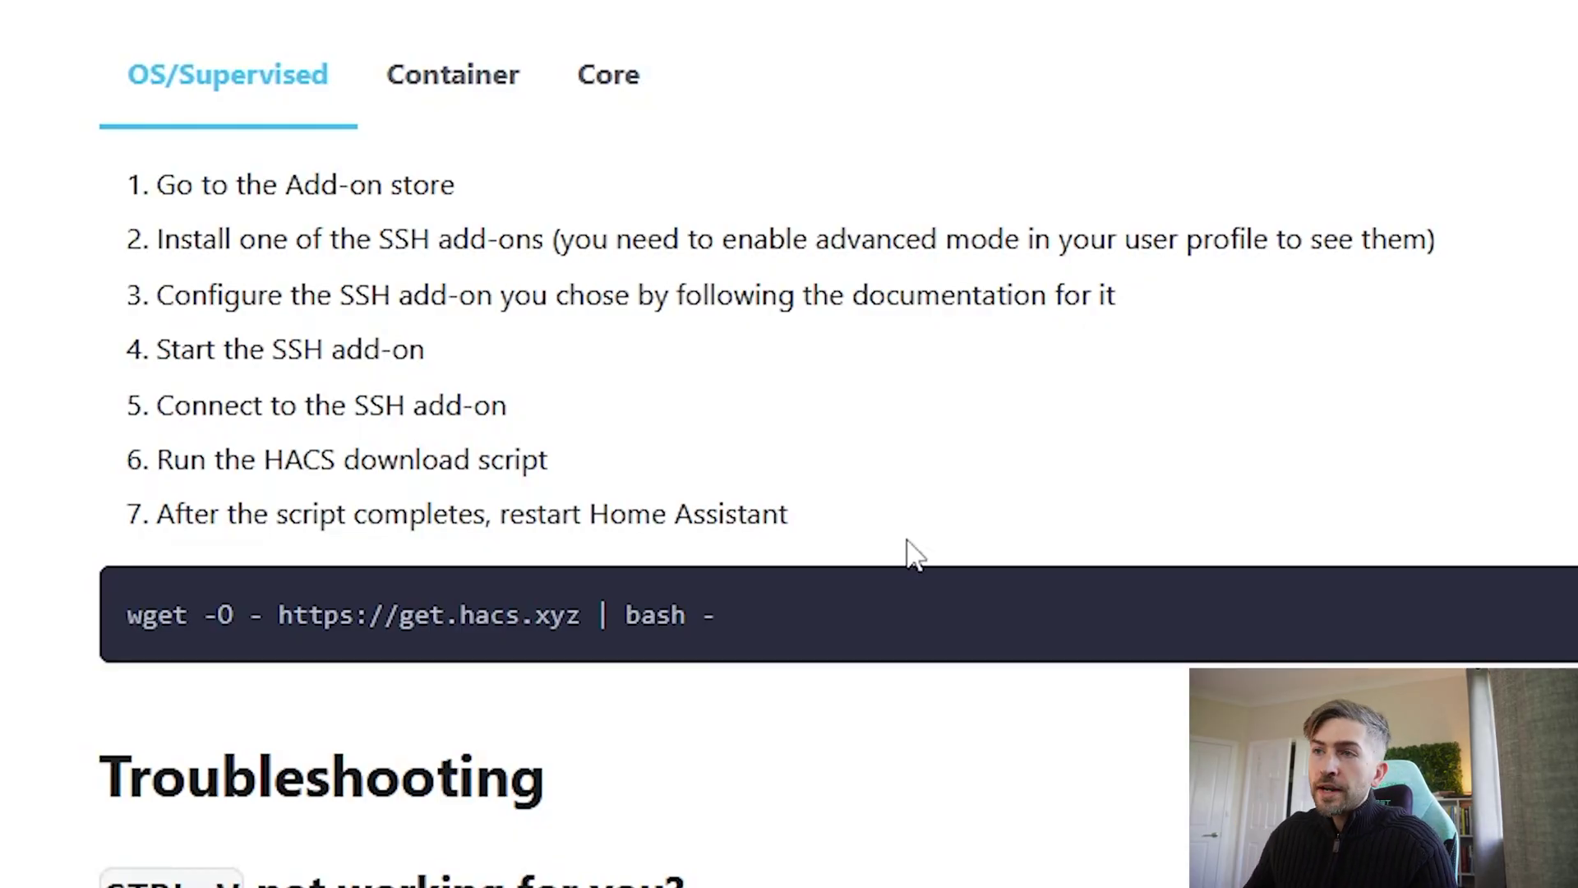
- Show the Container instructions on the HACS download page and copy the command docker exec -it homeassistant bash
{"action": "left_click_drag", "start_coordinate": [893, 598], "coordinate": [104, 603]}
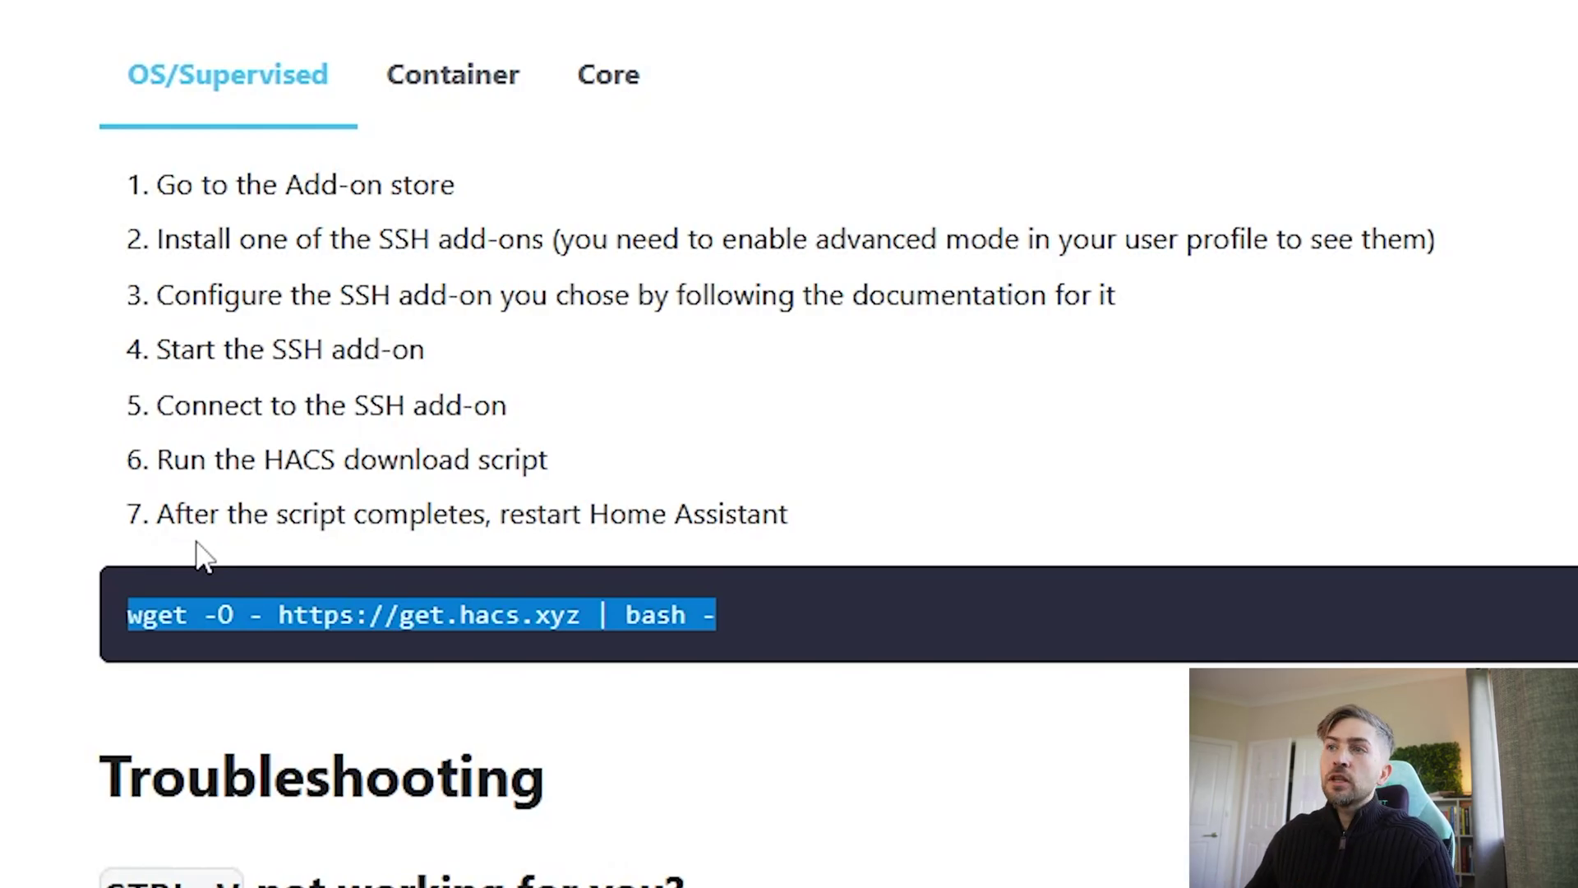
{"action": "left_click", "coordinate": [475, 85]}
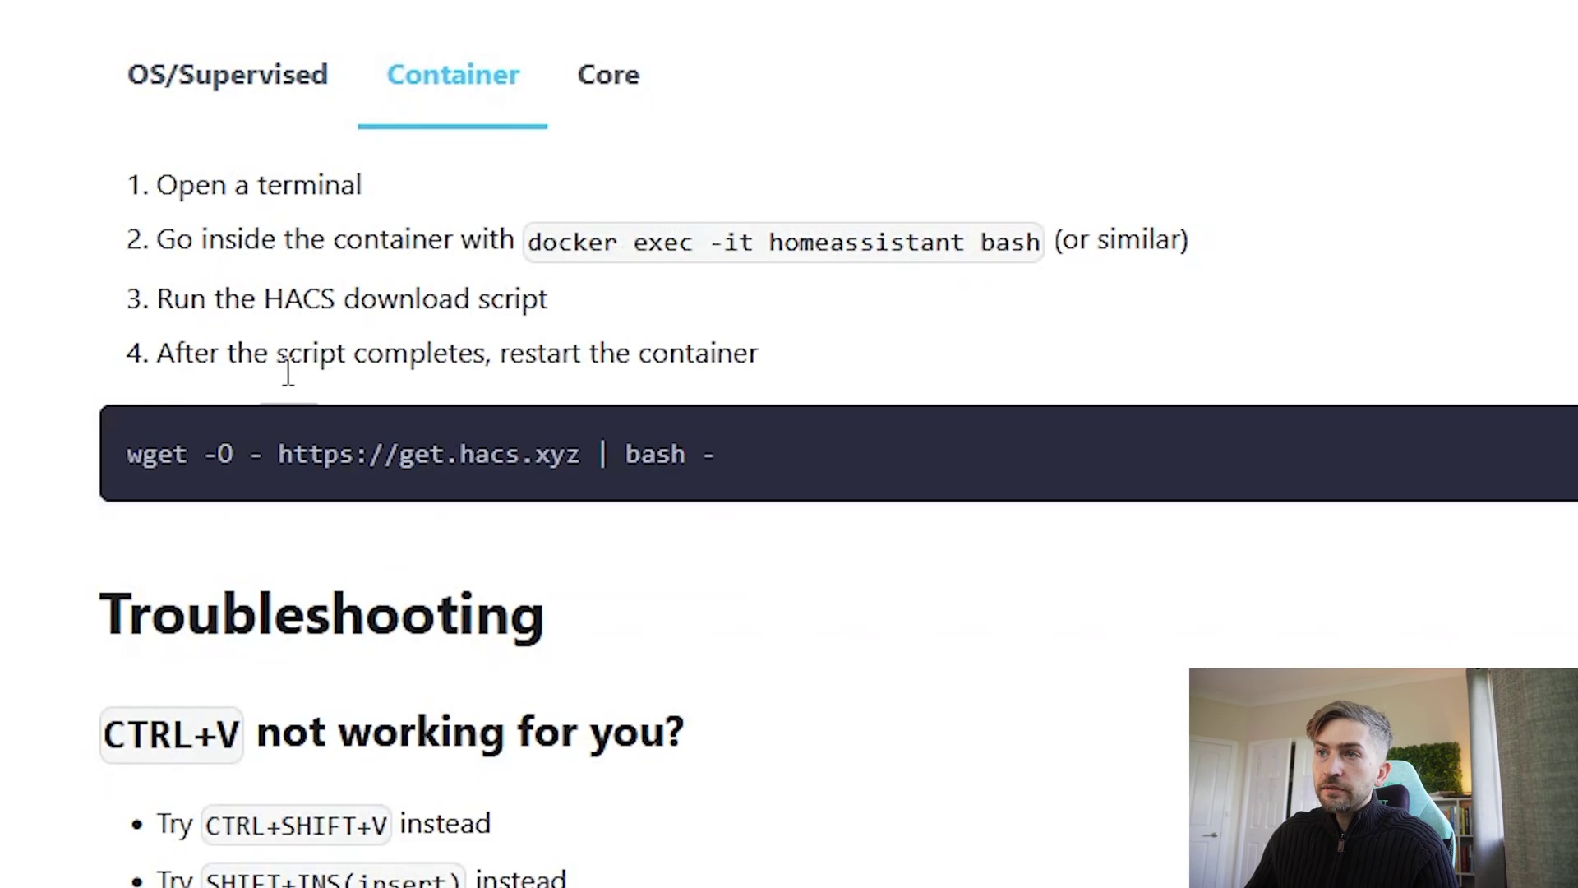
{"action": "left_click_drag", "start_coordinate": [528, 243], "coordinate": [1040, 244]}
{"action": "right_click", "coordinate": [1040, 247]}
{"action": "left_click", "coordinate": [1043, 270]}
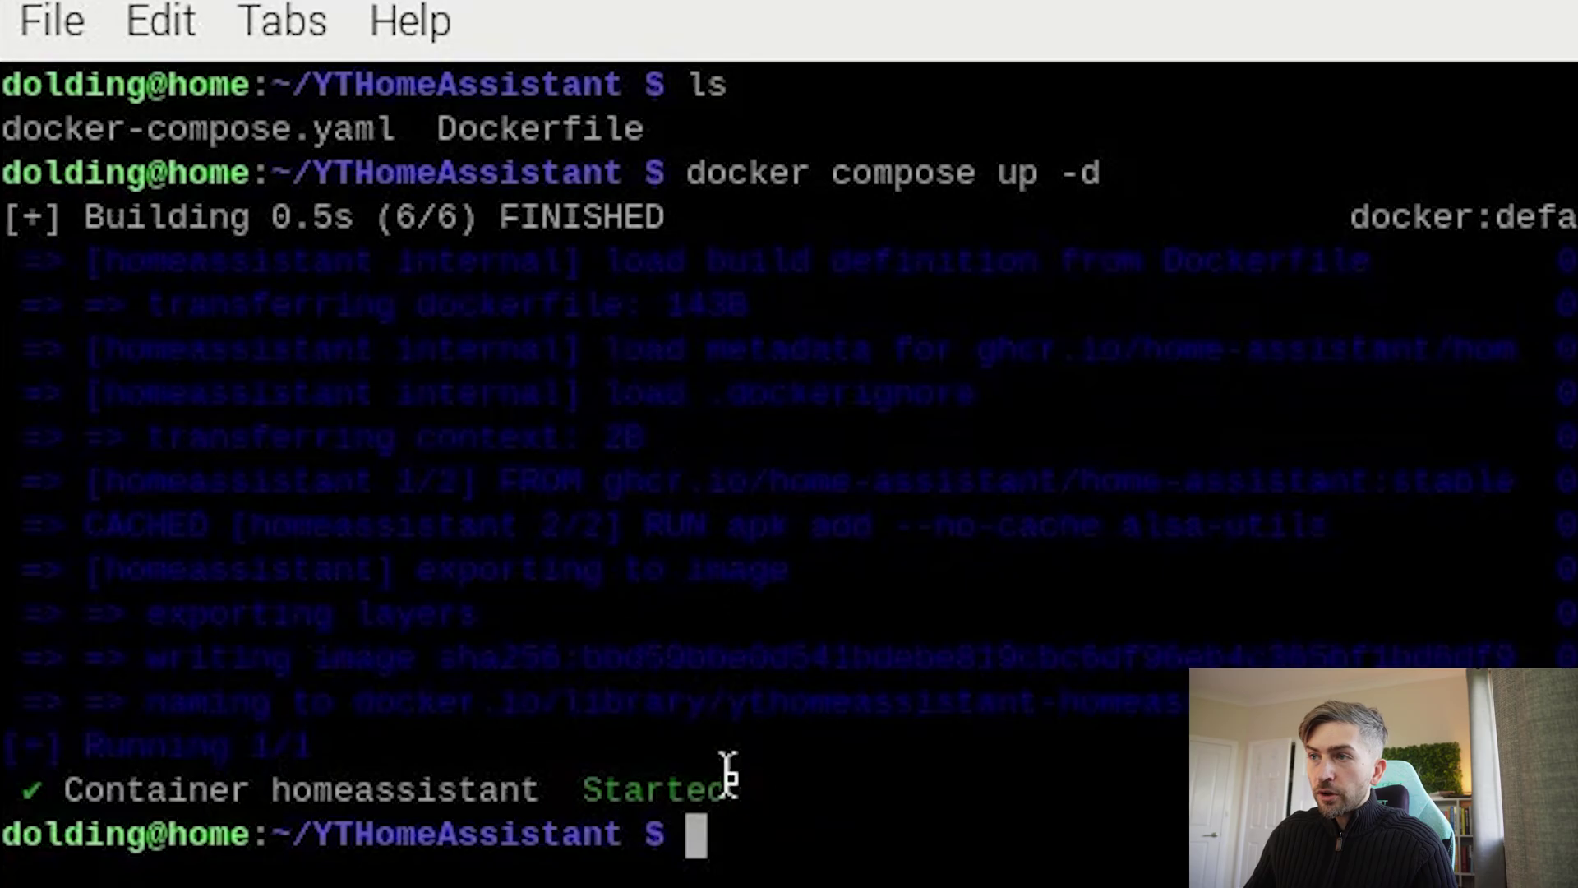
- Run docker exec -it homeassistant bash in the terminal to enter the Home Assistant container
{"action": "right_click", "coordinate": [727, 831]}
{"action": "left_click", "coordinate": [874, 164]}
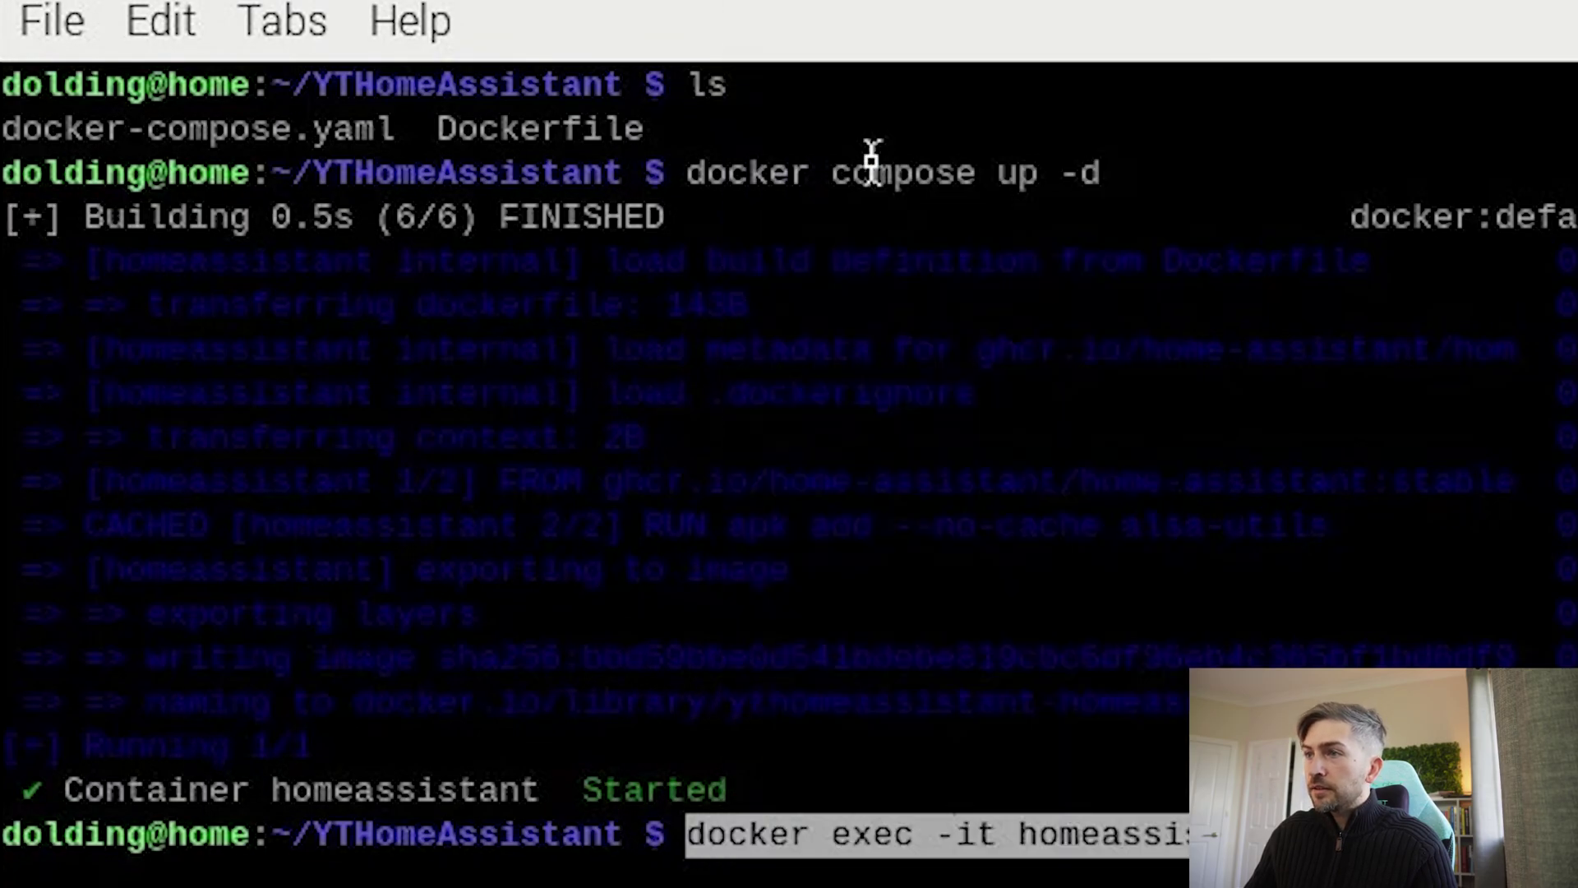
{"action": "left_click_drag", "start_coordinate": [1018, 833], "coordinate": [1285, 839]}
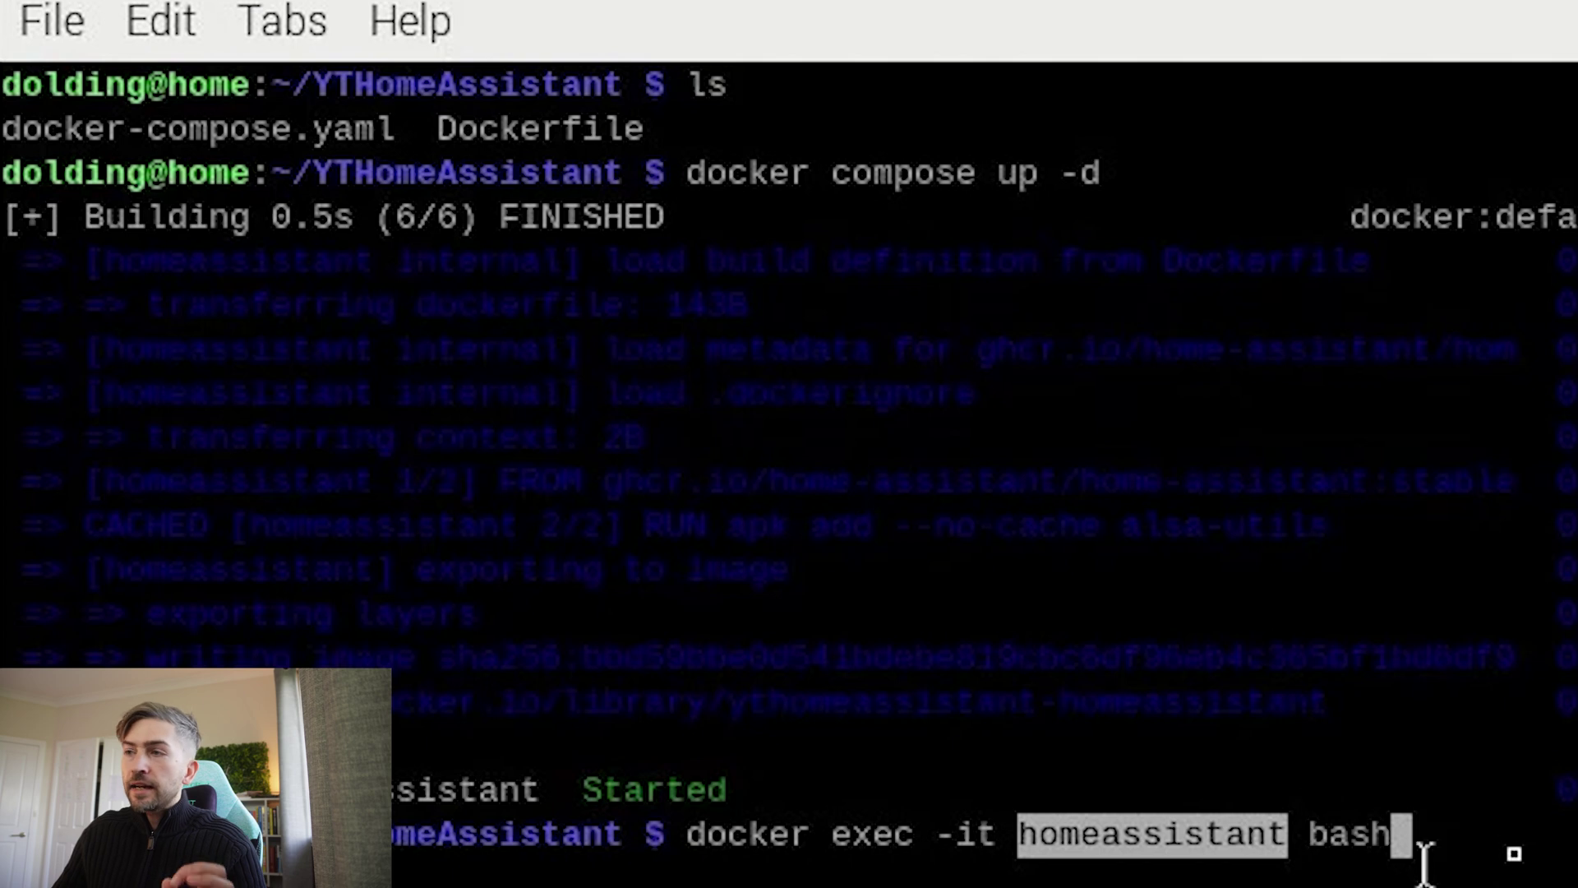
{"action": "left_click", "coordinate": [1543, 849]}
{"action": "key", "text": "Return"}
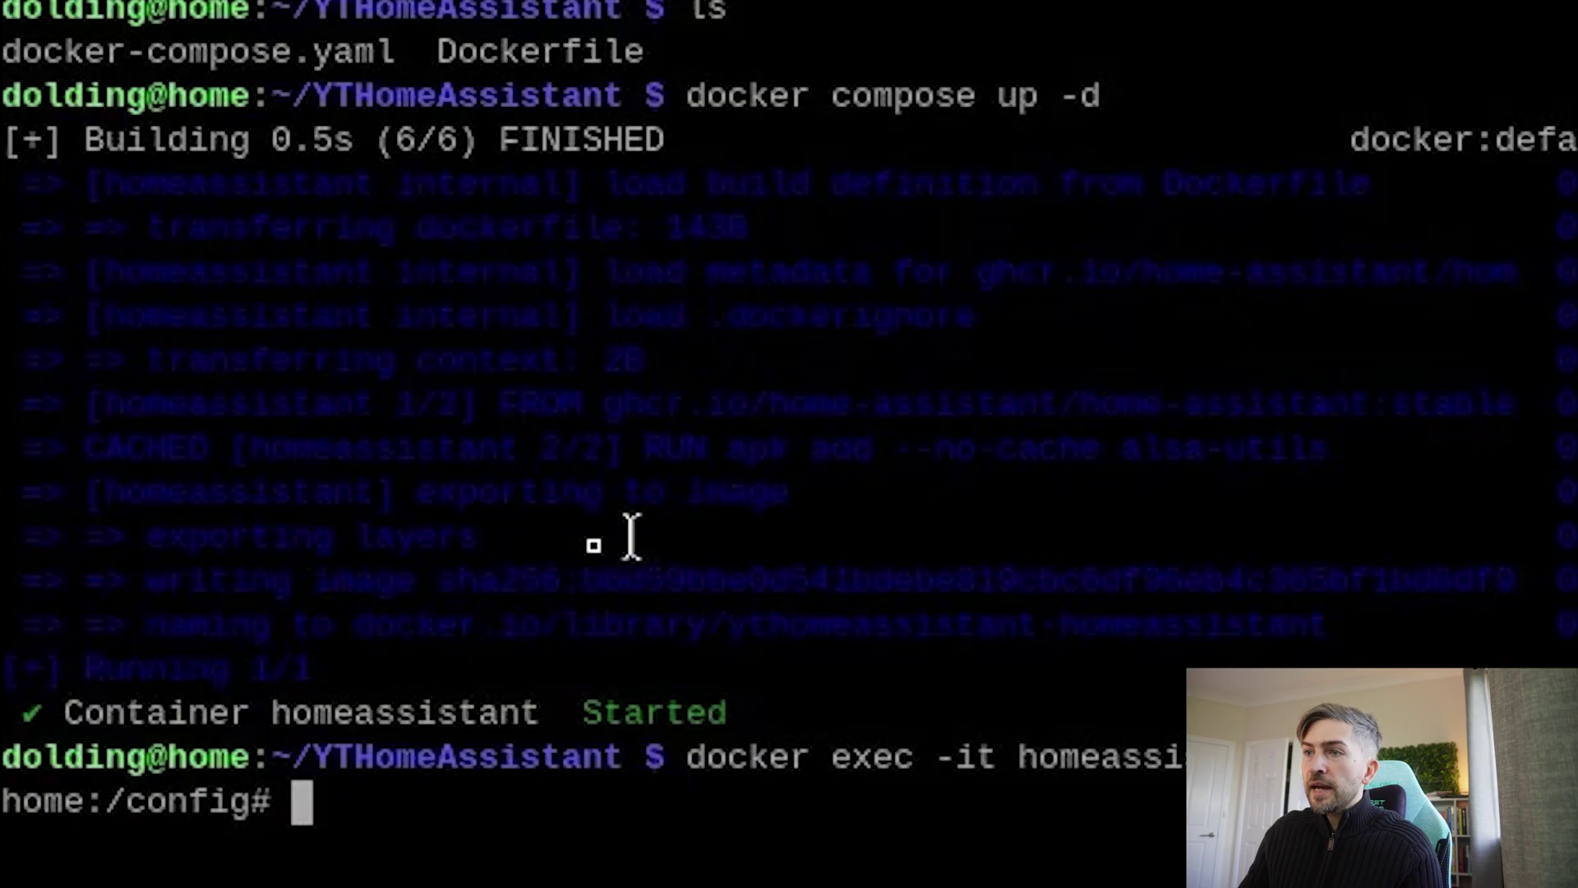
{"action": "right_click", "coordinate": [627, 536]}
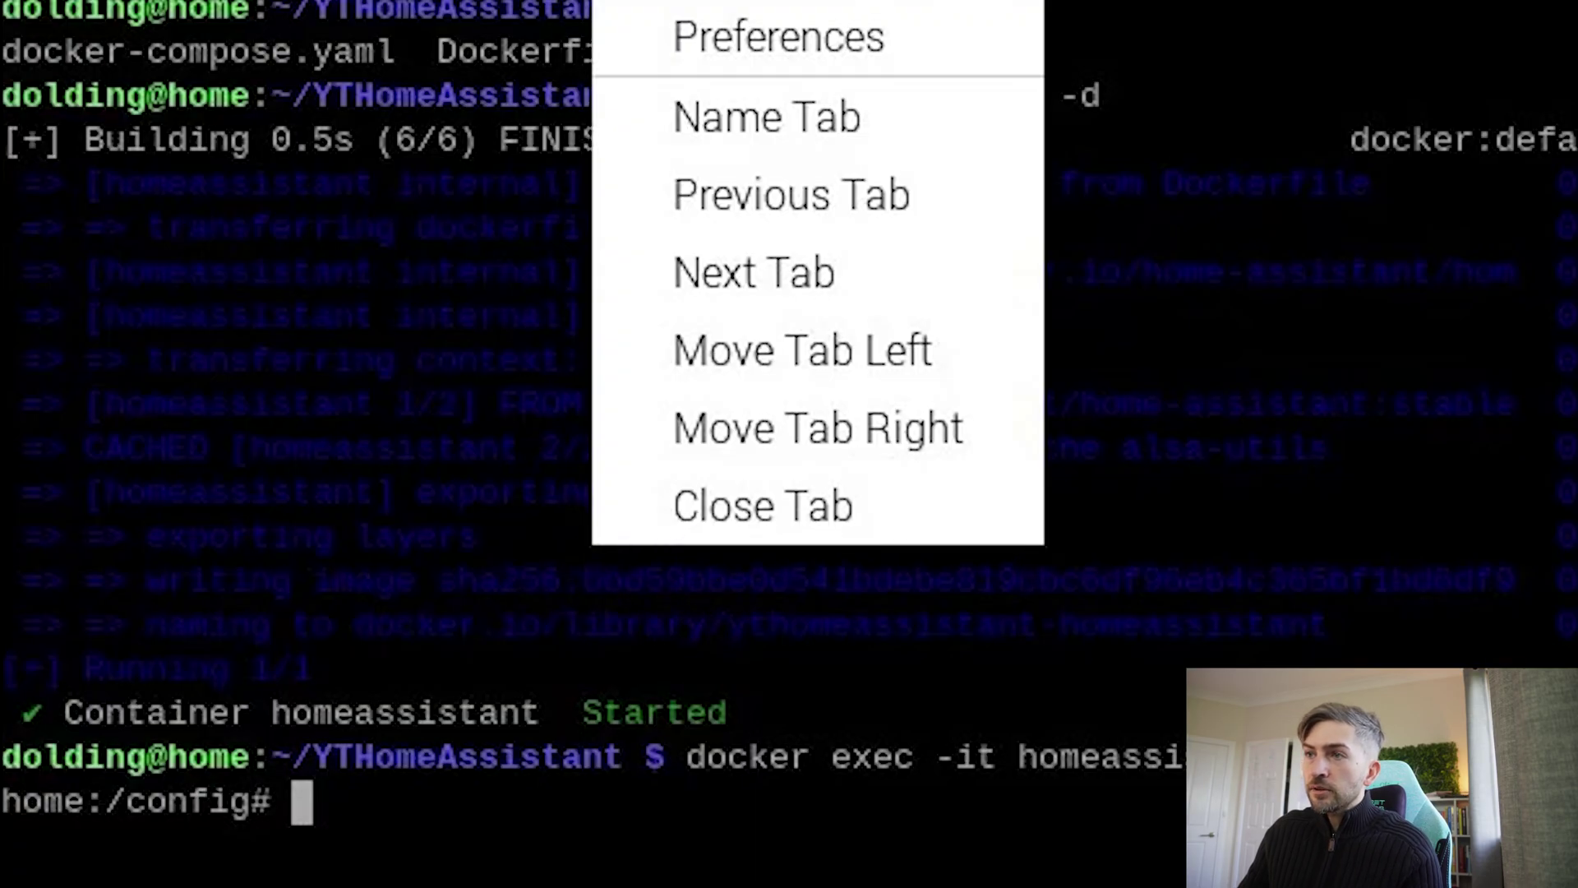
{"action": "key", "text": "ctrl+shift+v"}
{"action": "key", "text": "Return"}
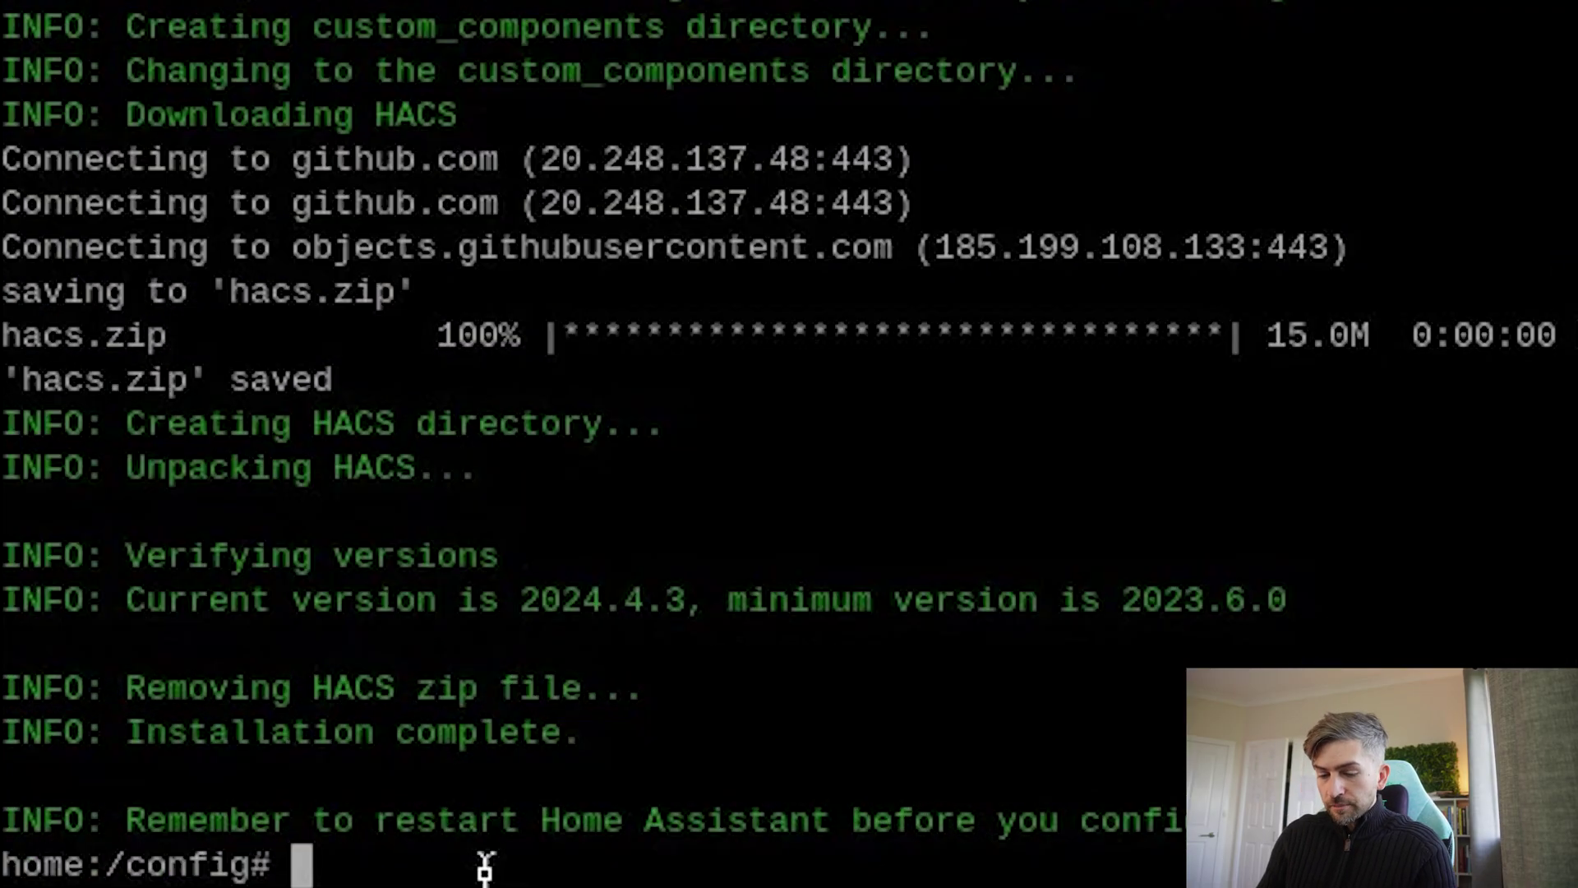
{"action": "type", "text": "exit"}
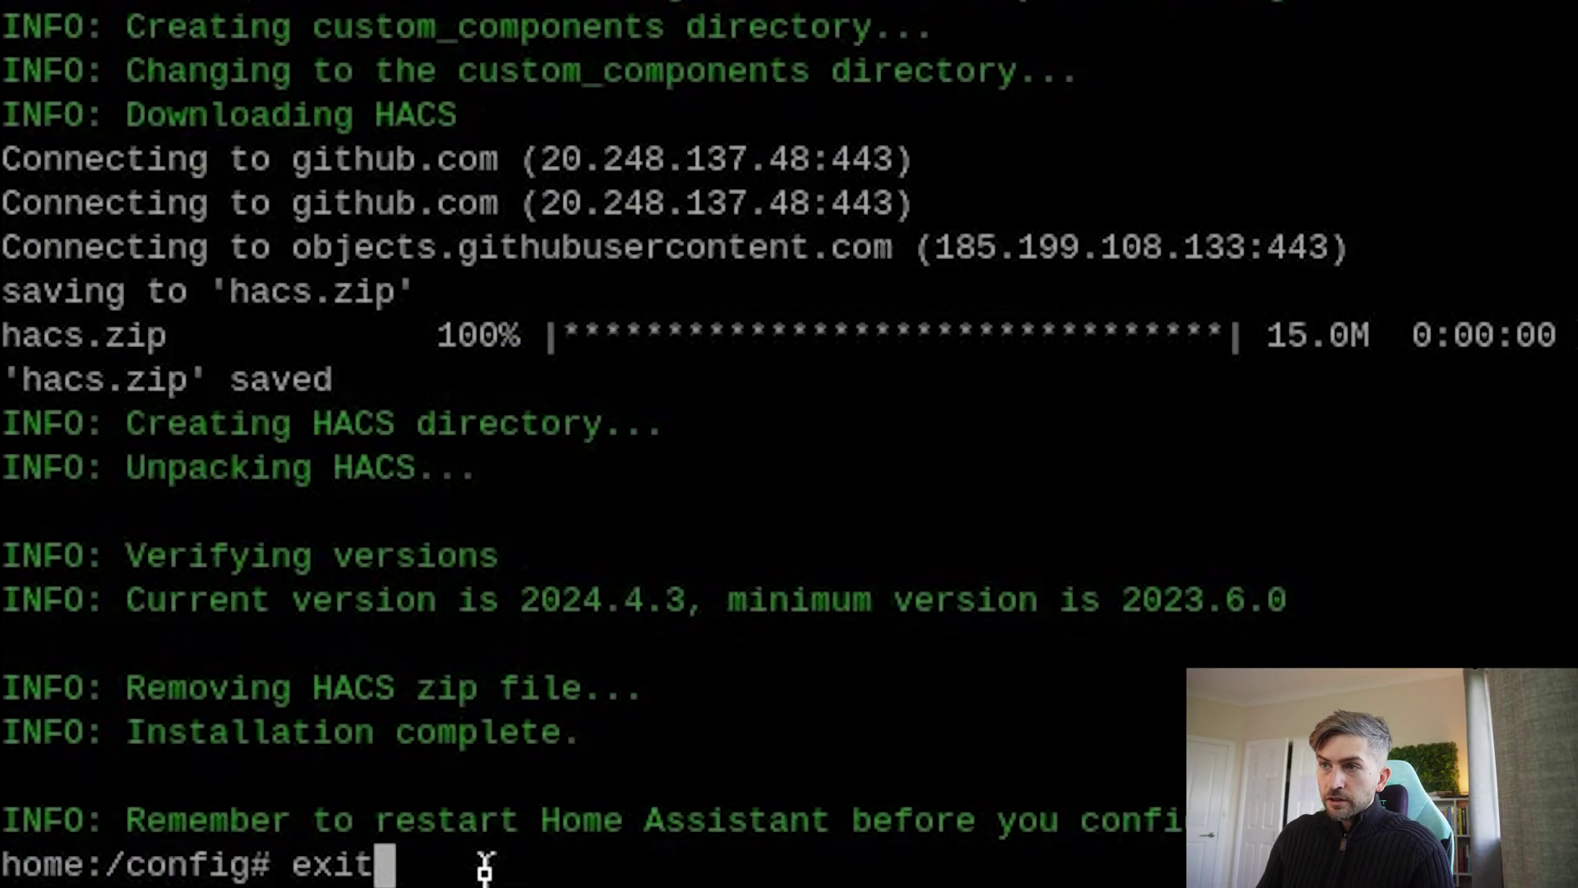
{"action": "key", "text": "Return"}
- Switch to Home Assistant in the browser and restart it from the developer tools
{"action": "key", "text": "alt+Tab"}
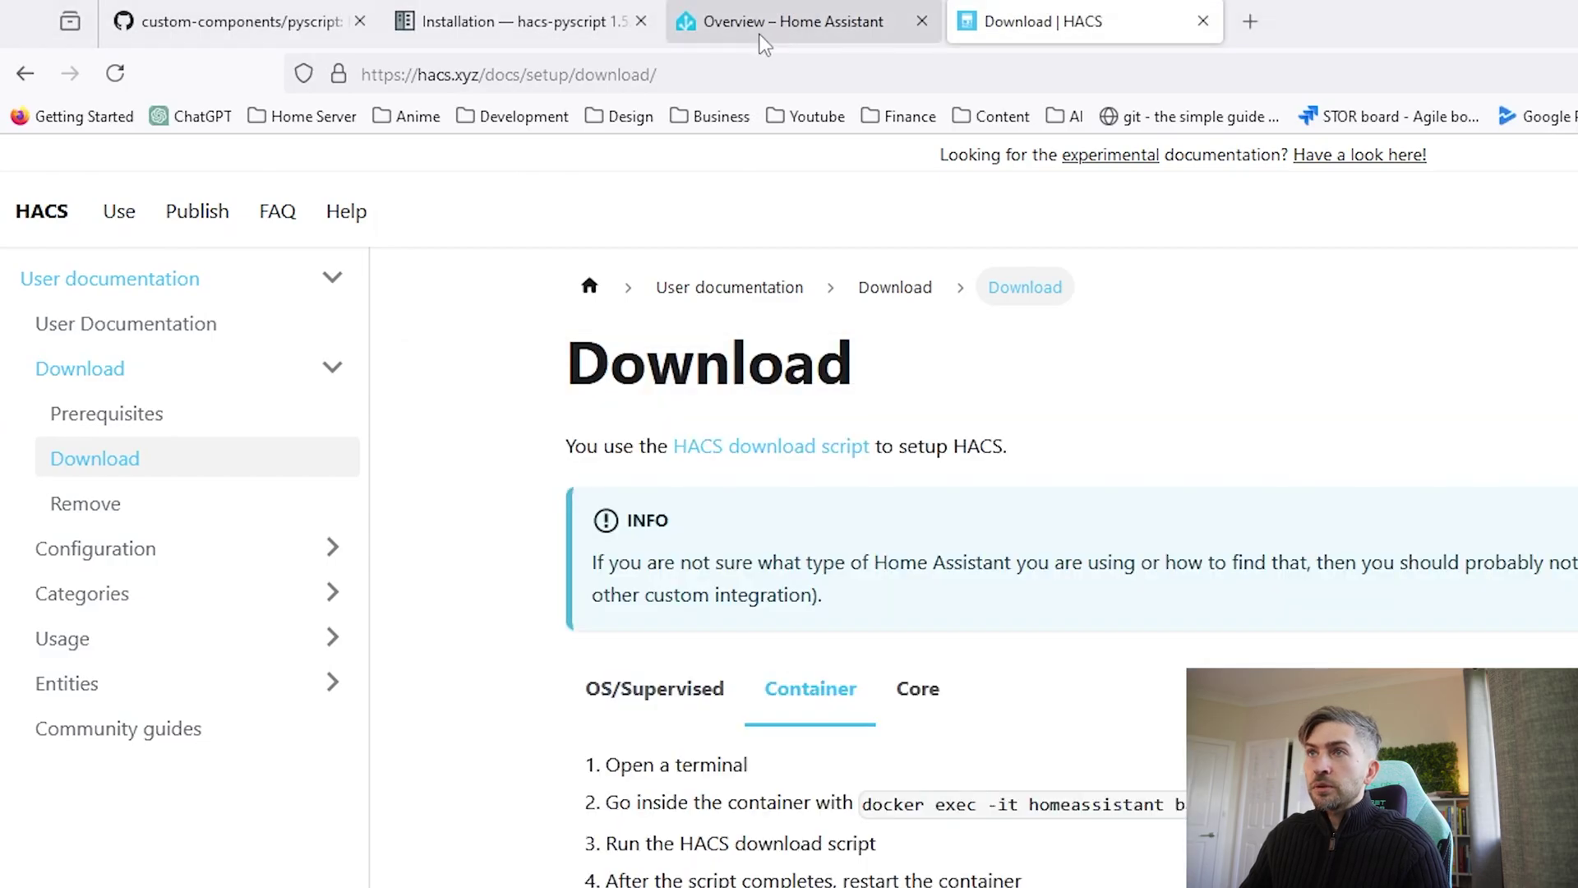
{"action": "left_click", "coordinate": [761, 34]}
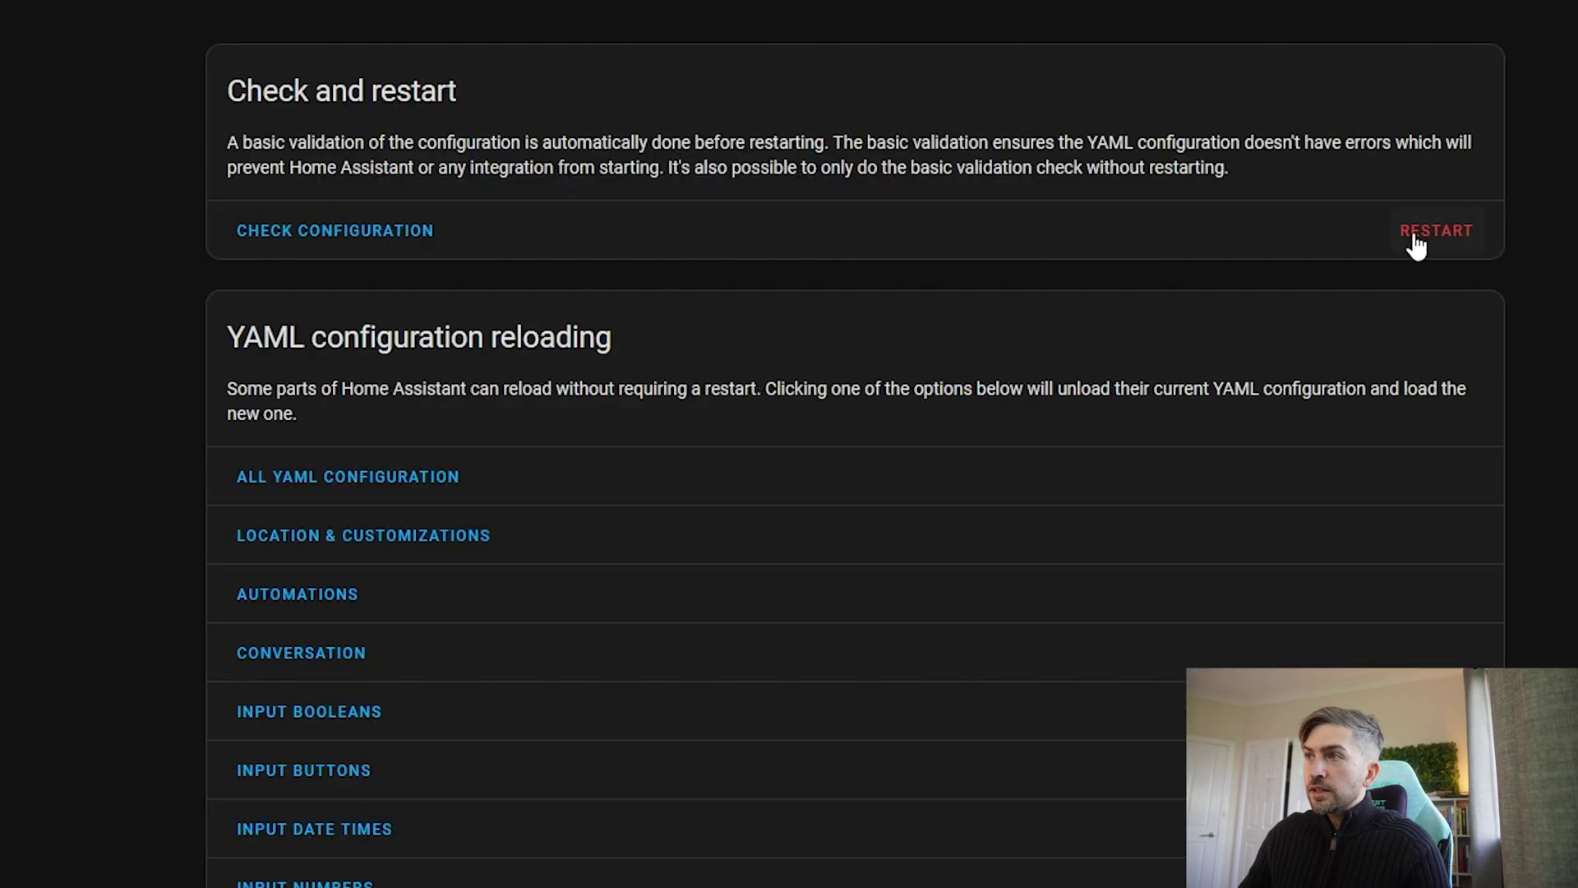
{"action": "left_click", "coordinate": [1416, 234]}
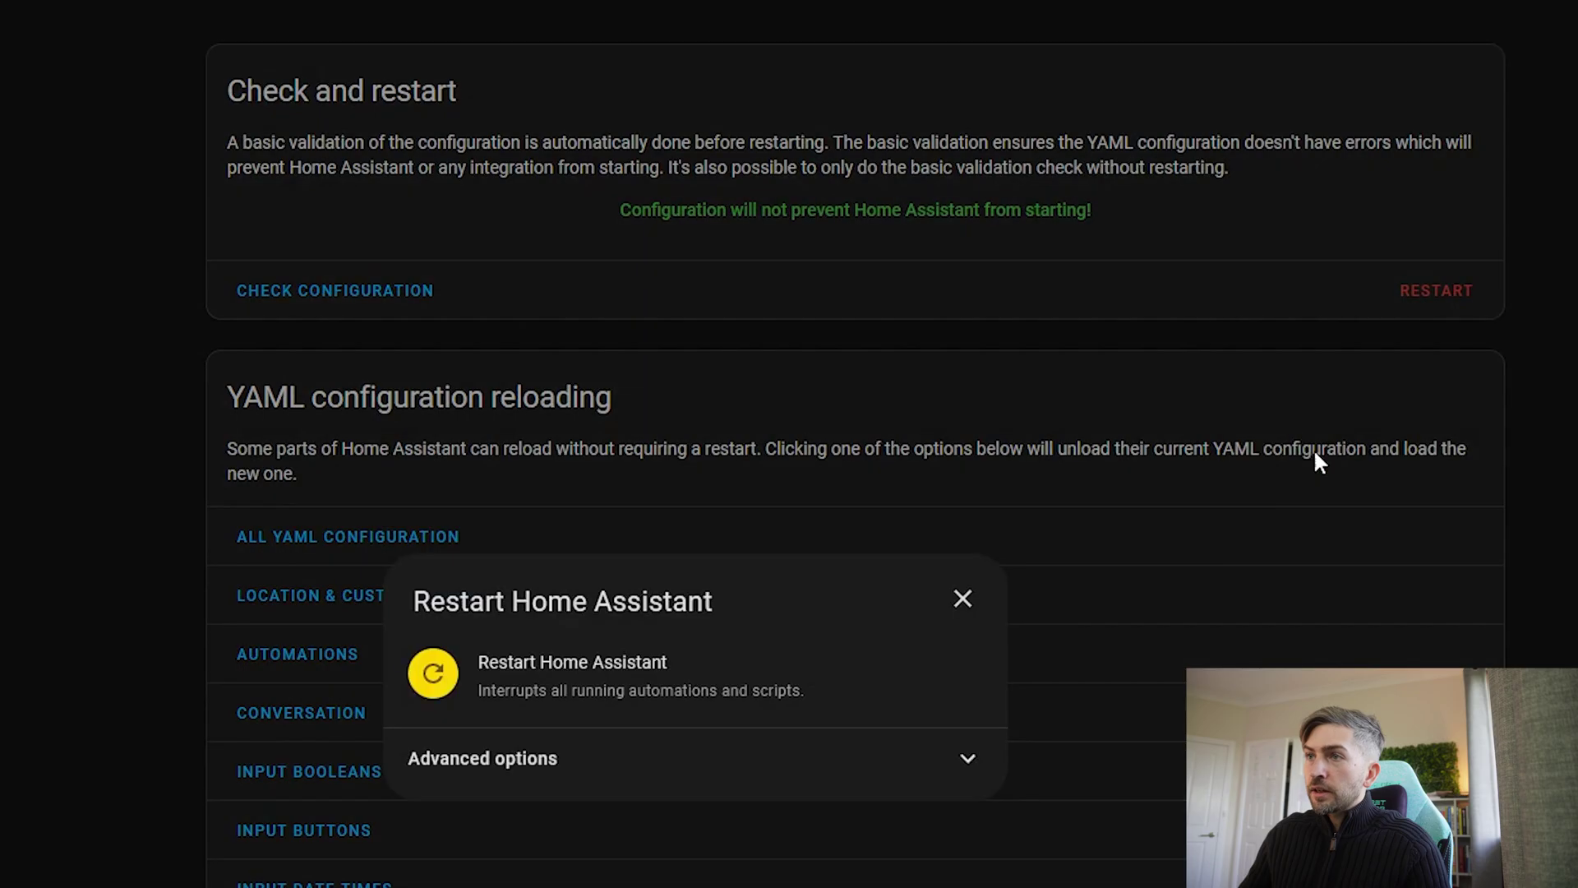
{"action": "left_click", "coordinate": [947, 697]}
{"action": "left_click", "coordinate": [877, 755]}
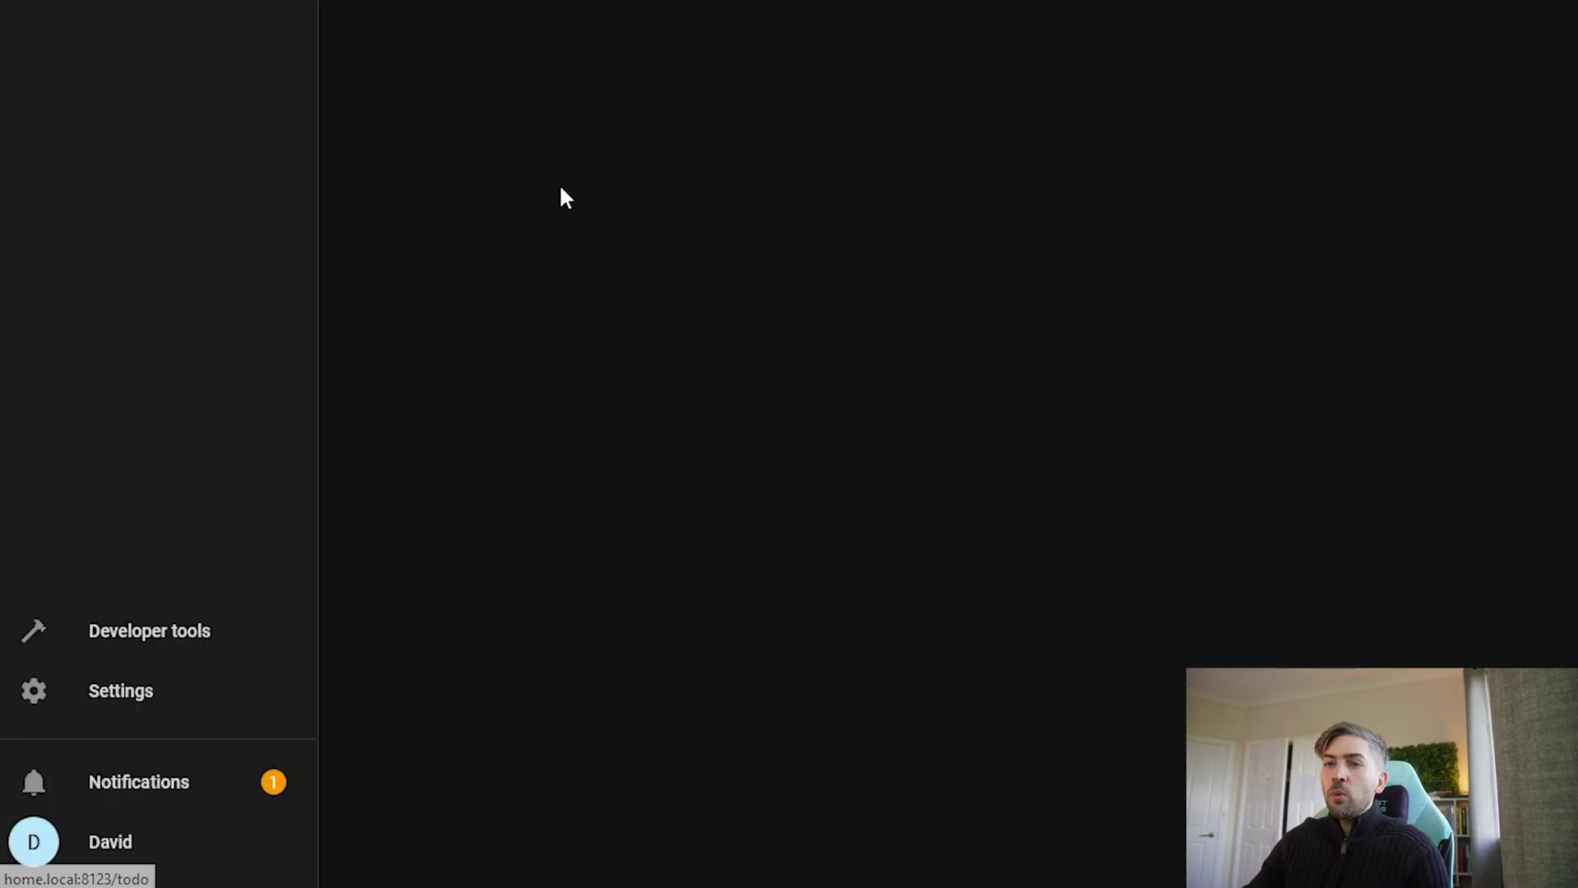
- Add a new integration under Devices & services, searching for hacs and starting its configuration
{"action": "left_click", "coordinate": [103, 703]}
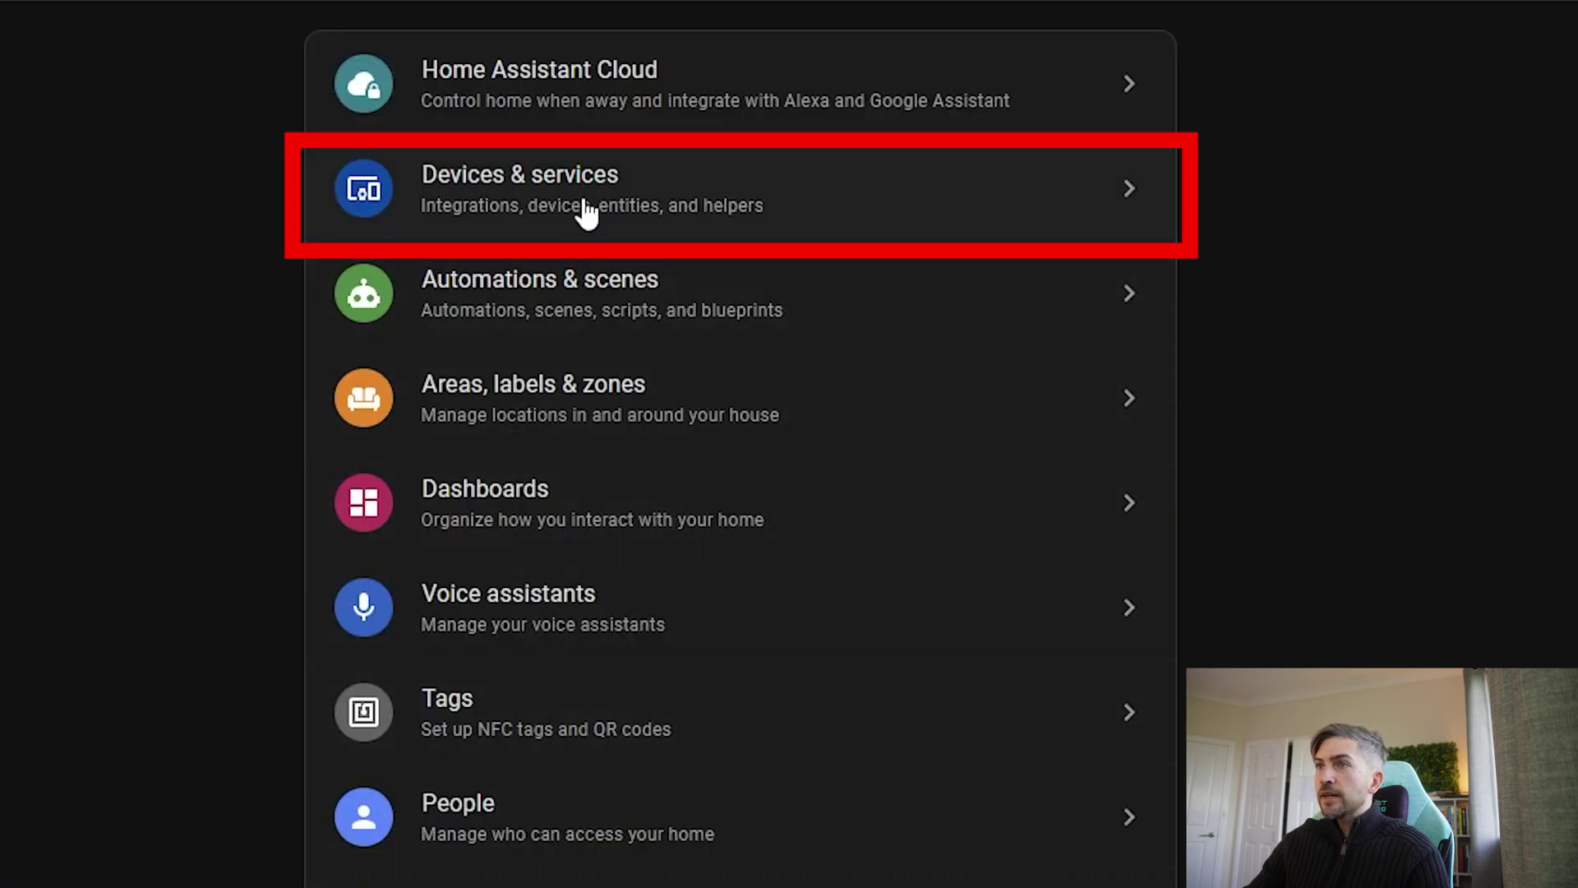
{"action": "left_click", "coordinate": [585, 212]}
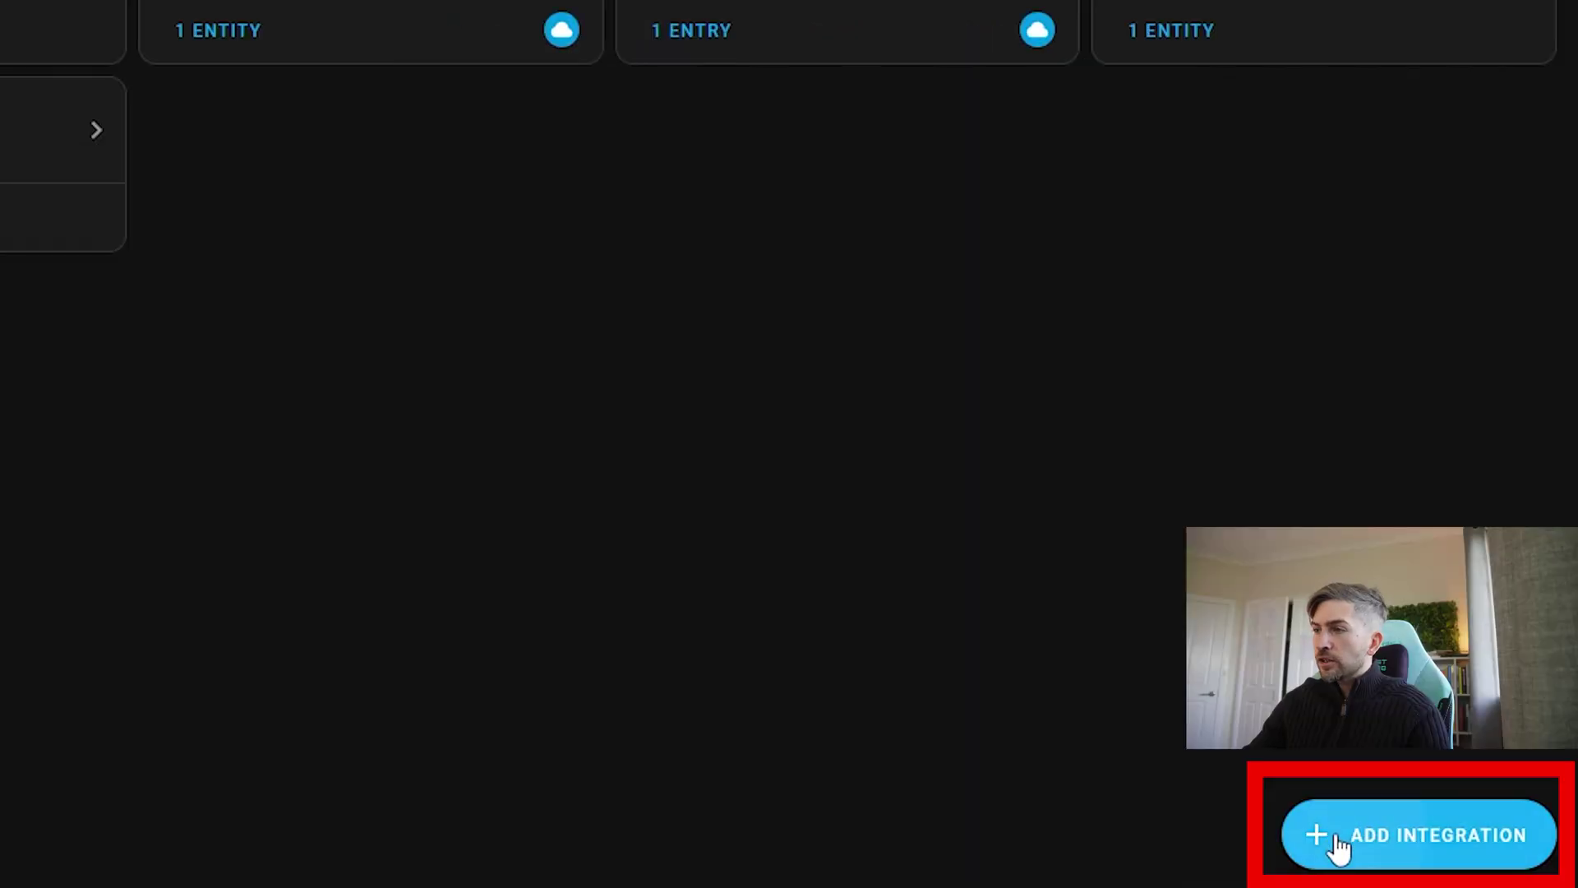
{"action": "left_click", "coordinate": [1339, 837]}
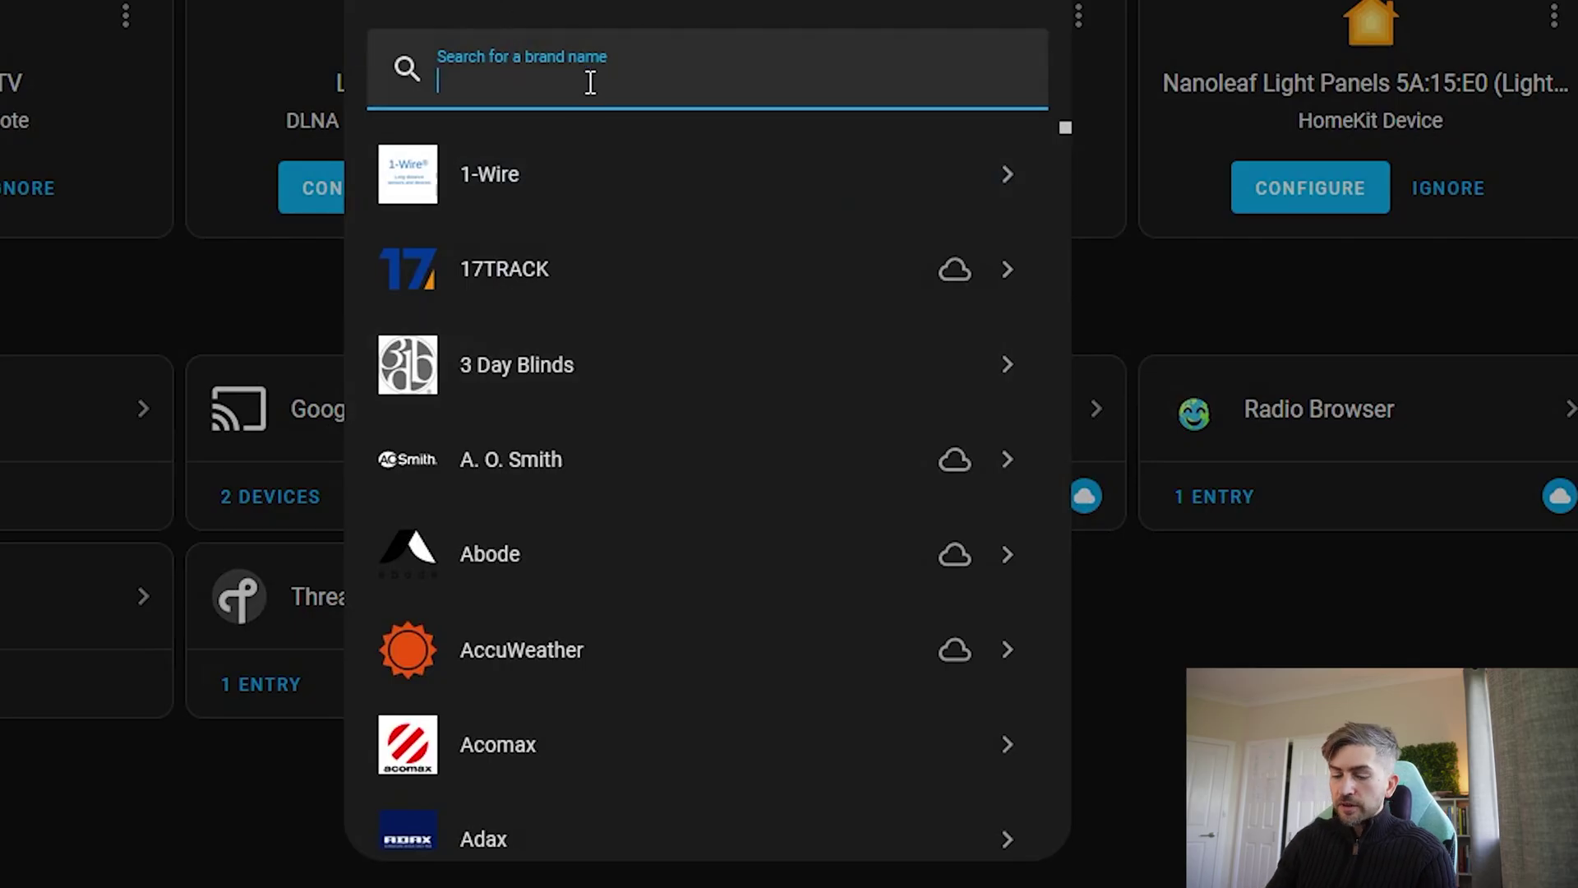
{"action": "type", "text": "hacs"}
{"action": "left_click", "coordinate": [581, 175]}
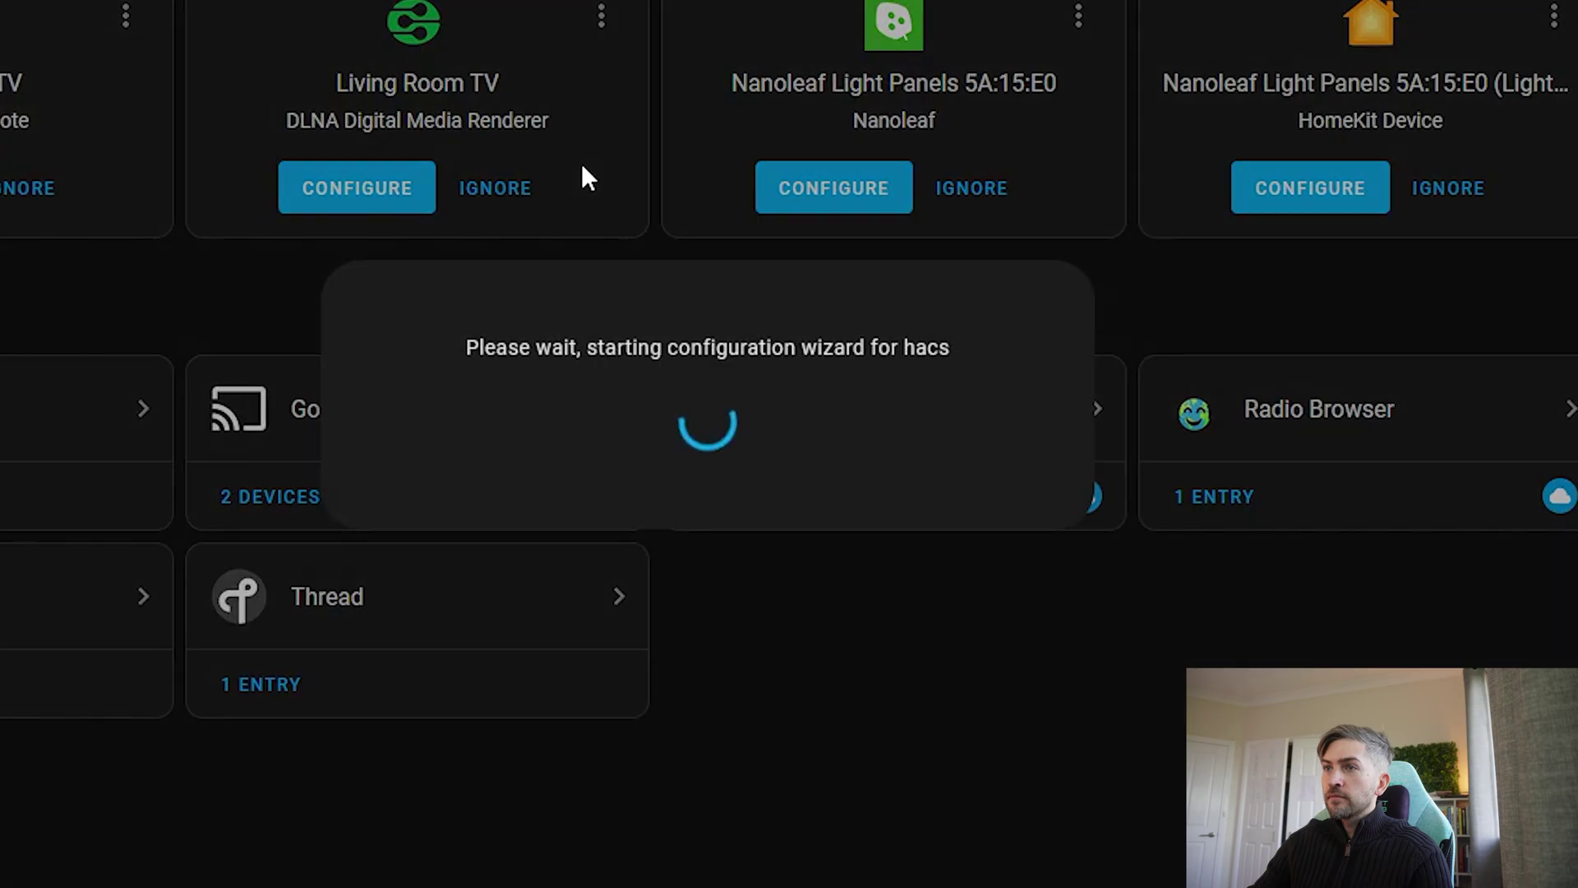
- Acknowledge all four HACS statements, enable the experimental features, and submit the form
{"action": "left_click", "coordinate": [467, 219]}
{"action": "left_click", "coordinate": [446, 333]}
{"action": "left_click", "coordinate": [457, 444]}
{"action": "left_click", "coordinate": [425, 543]}
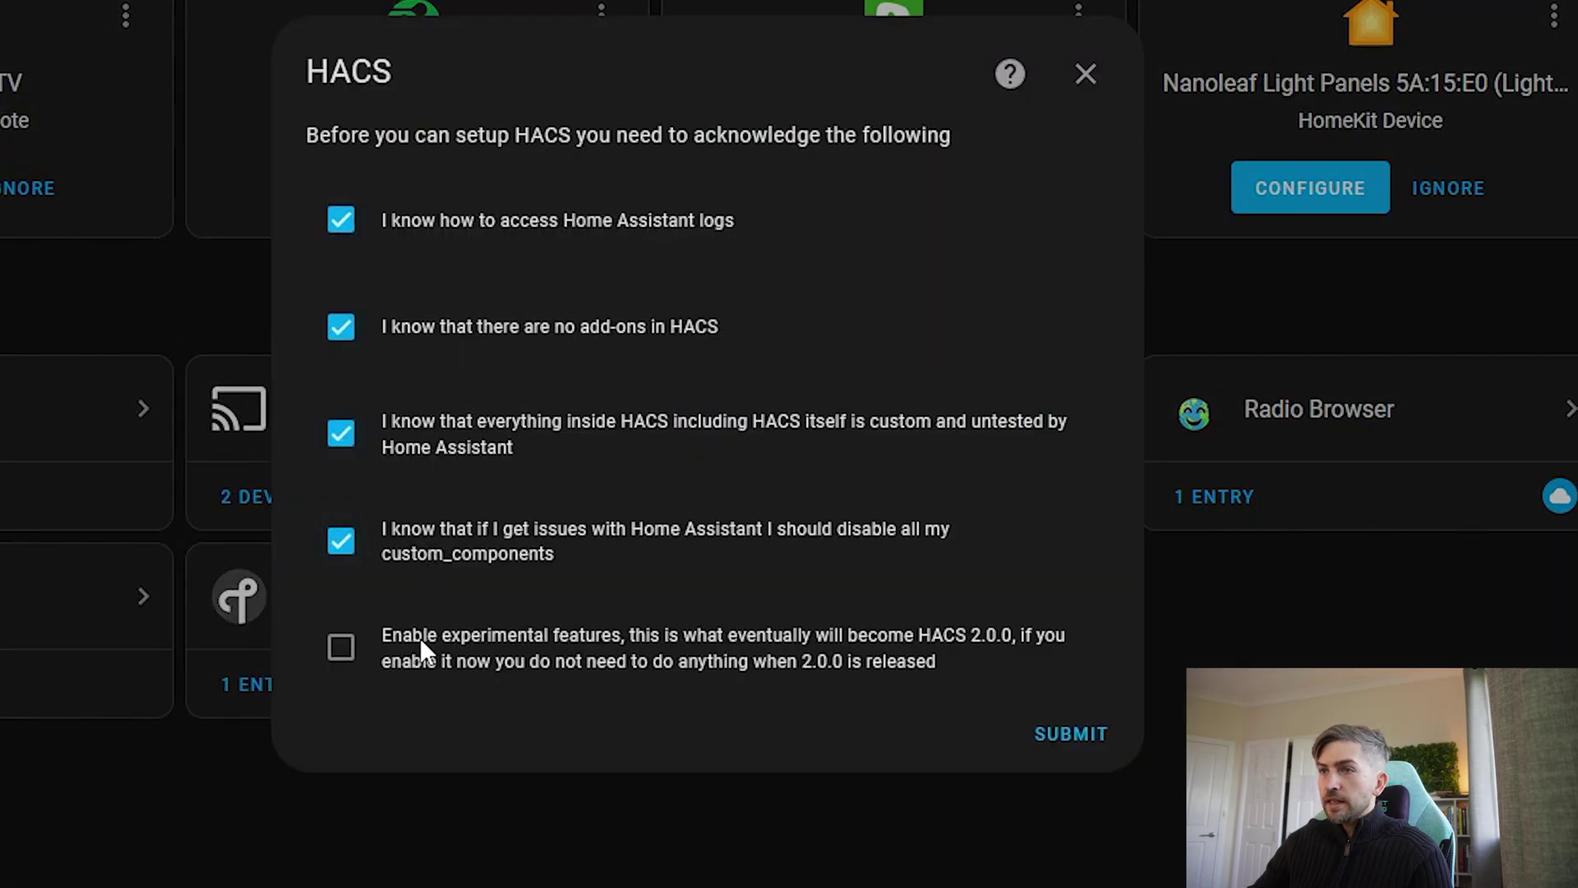
{"action": "left_click", "coordinate": [421, 638]}
{"action": "left_click", "coordinate": [1056, 744]}
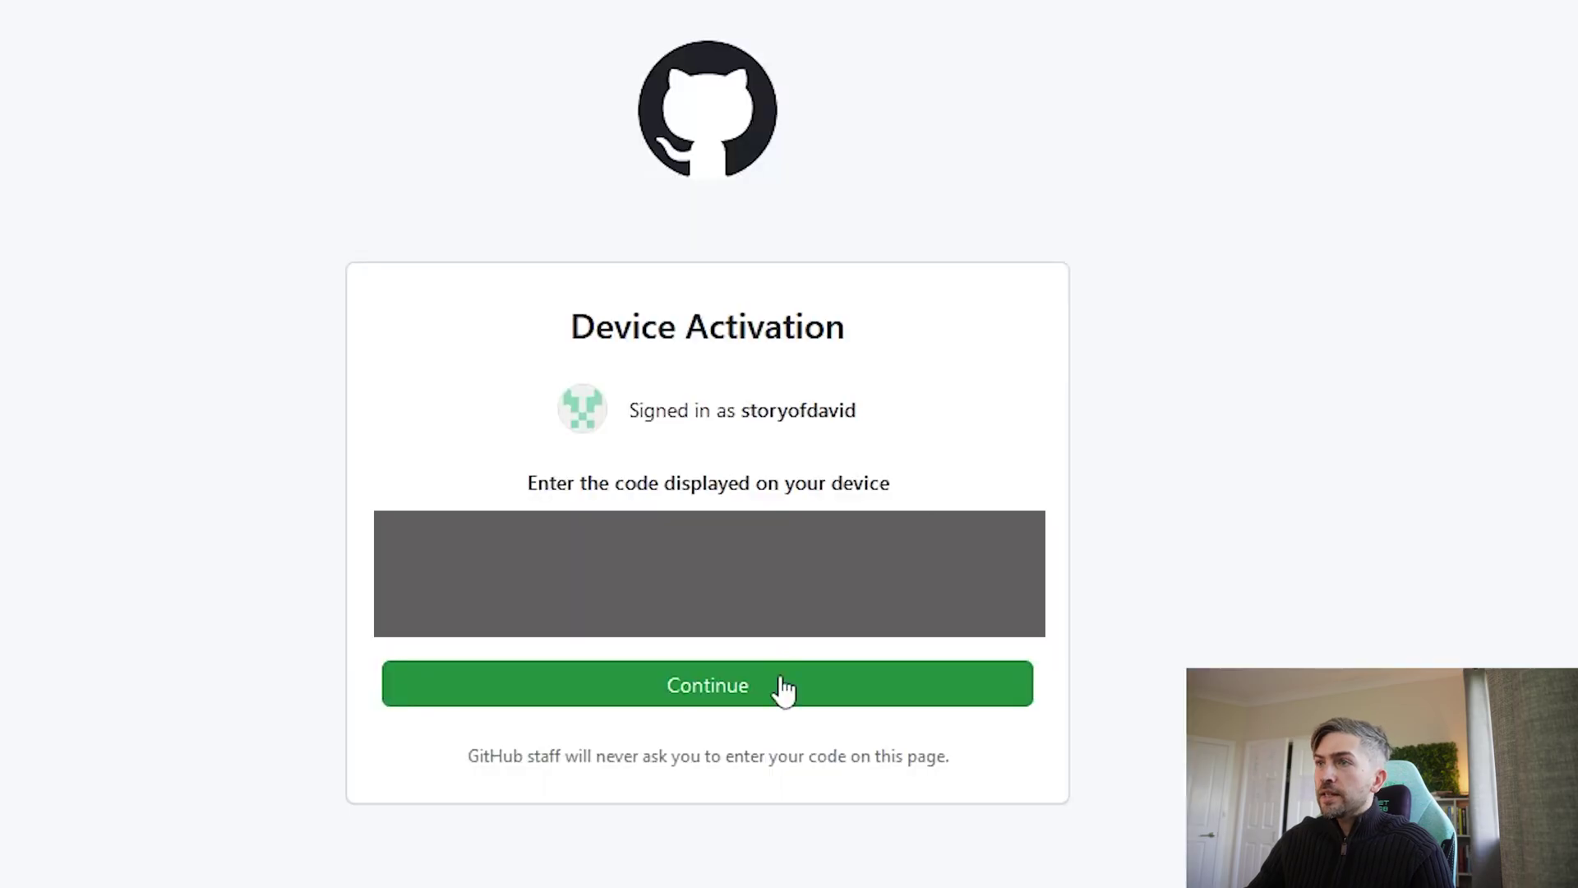
- Confirm the GitHub device activation, authorize HACS for the account, and finish the HACS setup
{"action": "left_click", "coordinate": [783, 688]}
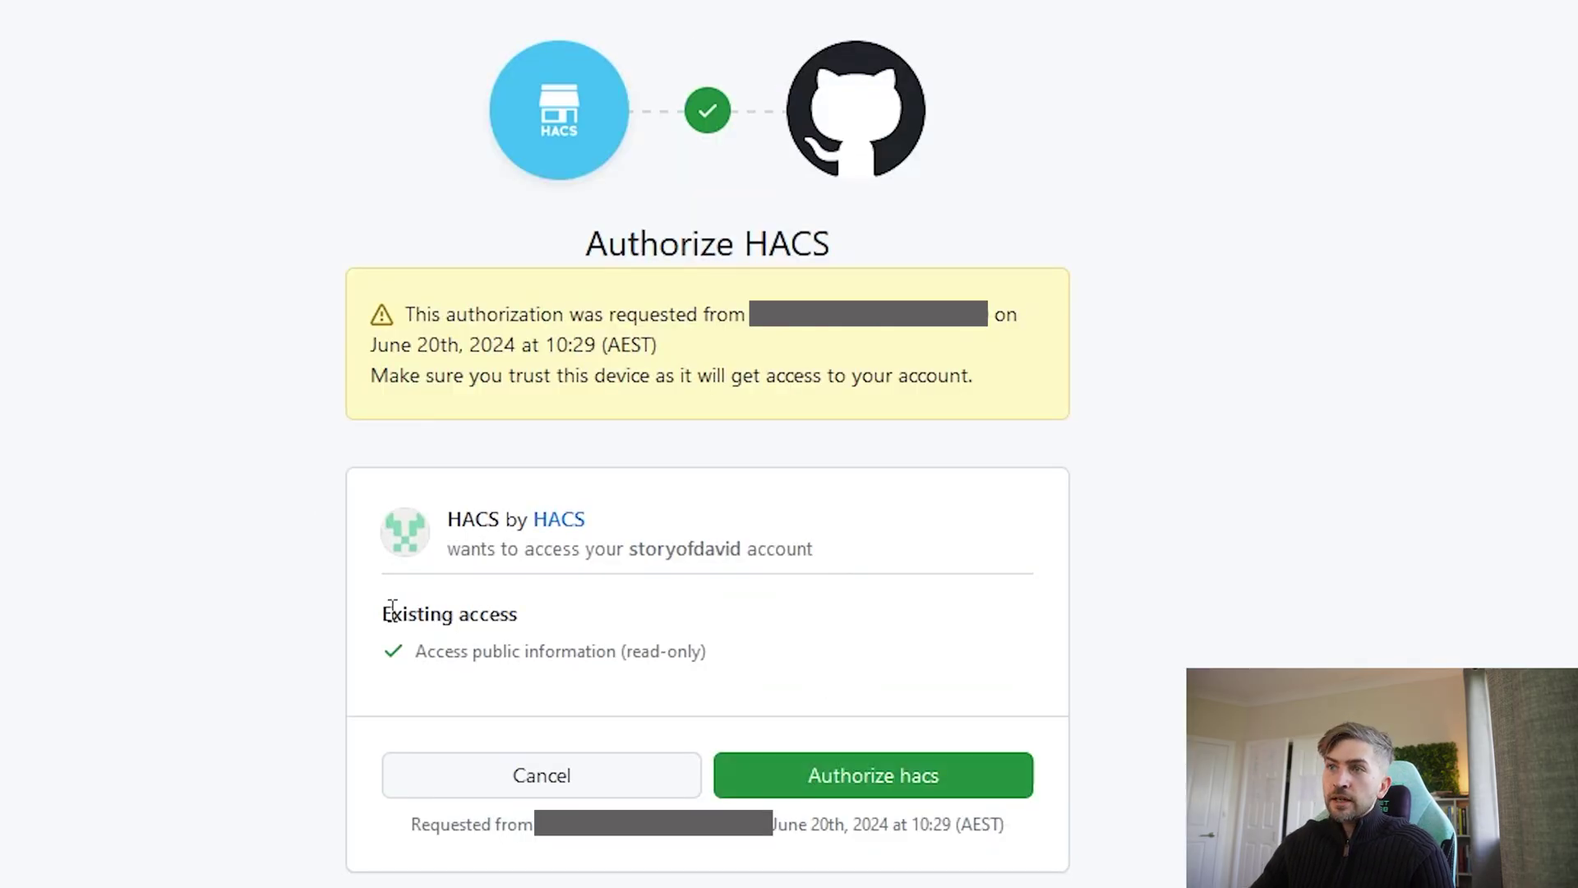
{"action": "left_click", "coordinate": [931, 797]}
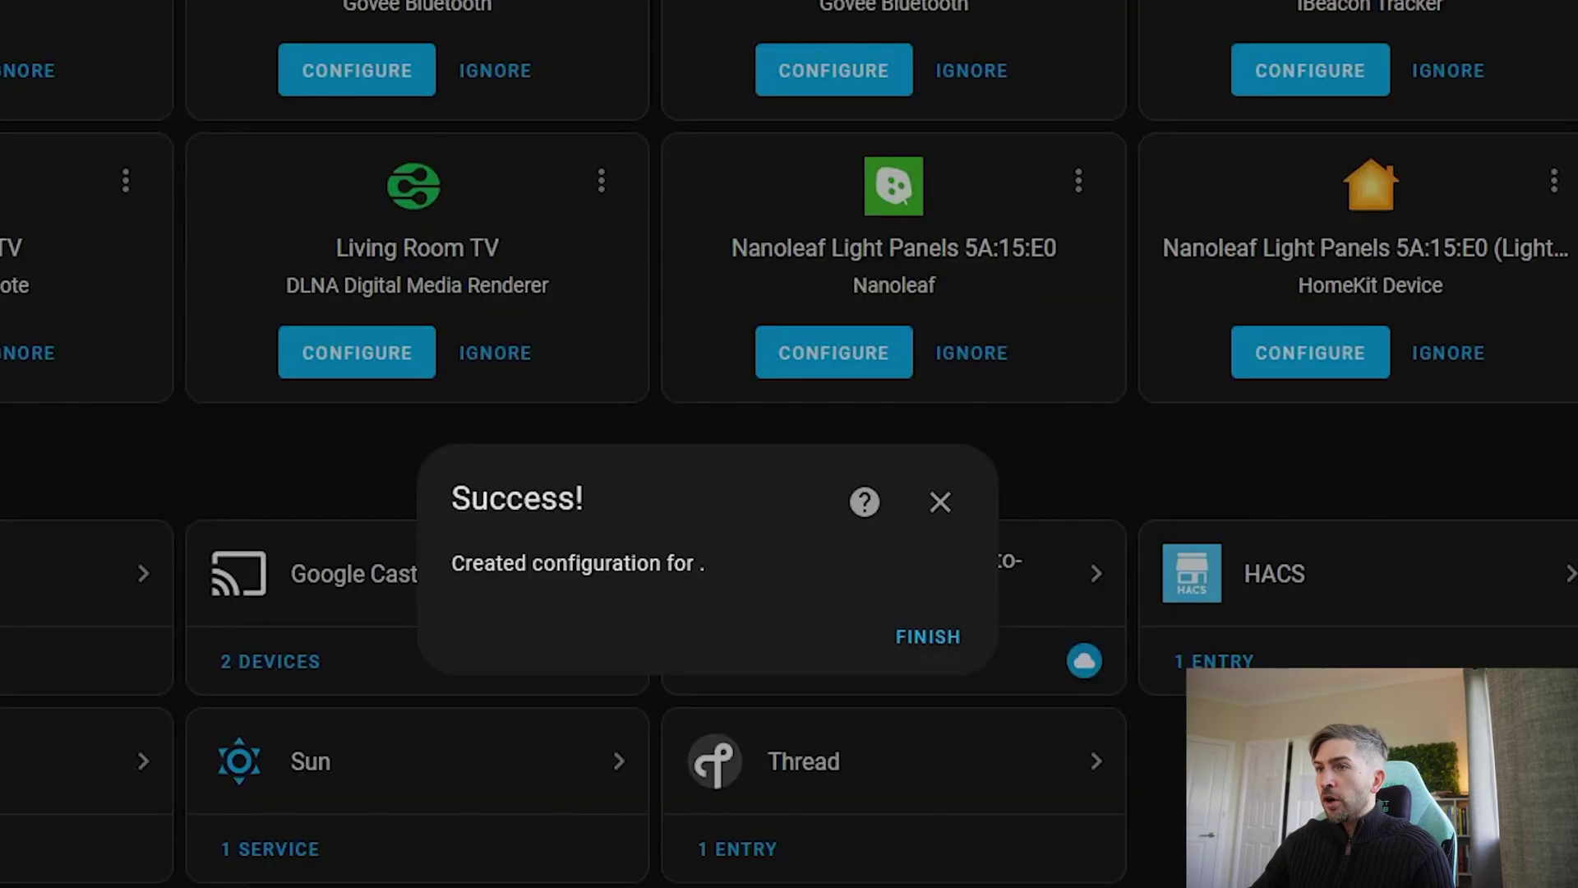
{"action": "left_click", "coordinate": [929, 638]}
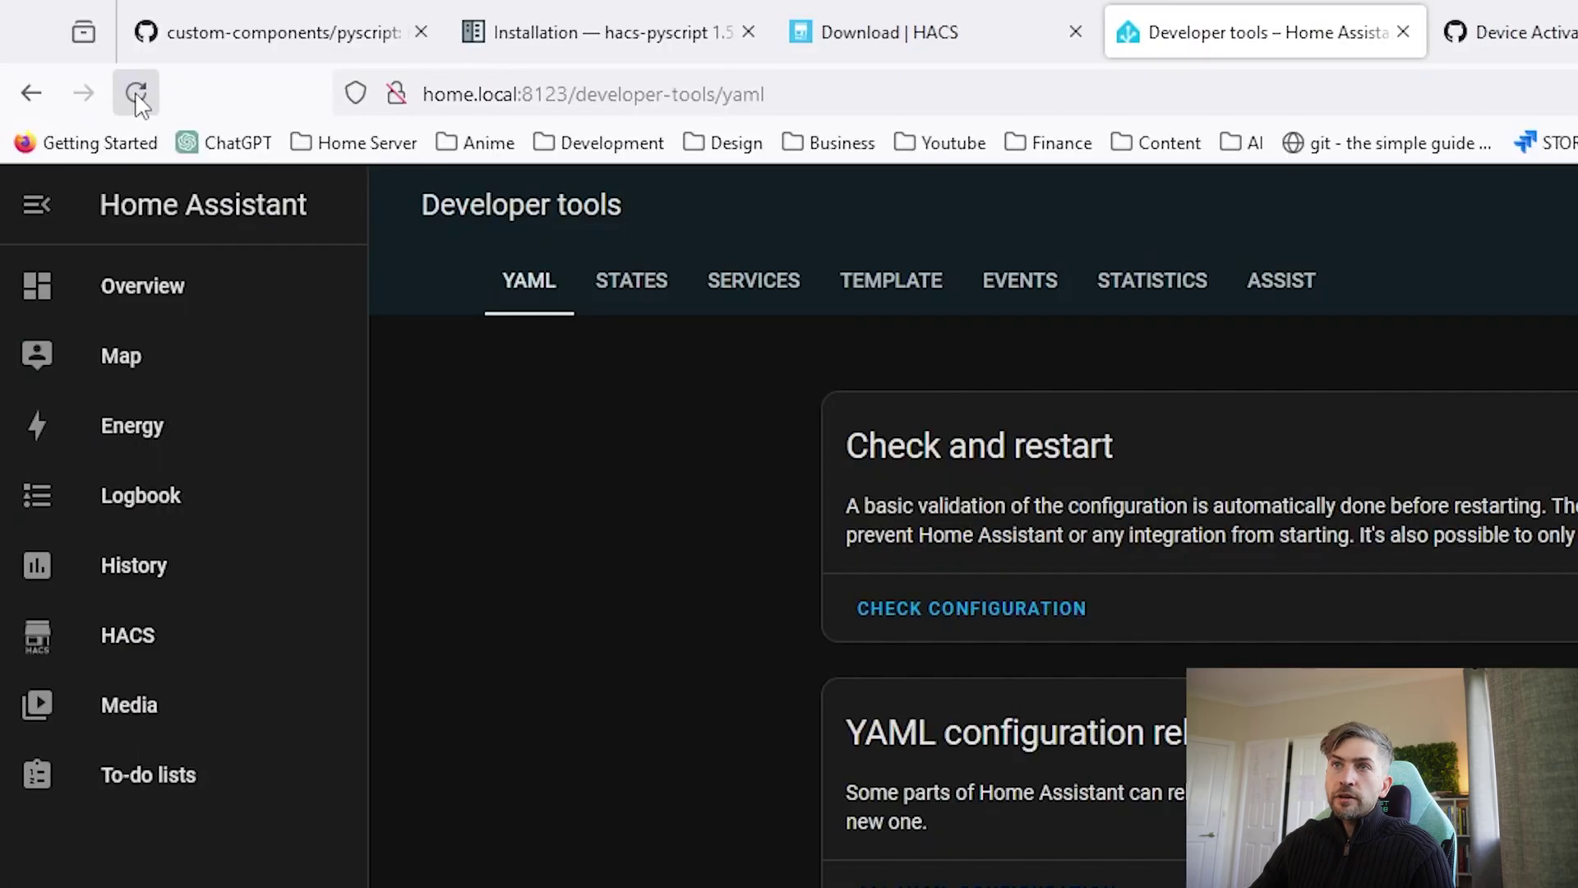
- Reload Home Assistant, search the HACS community store for pyscript, and open the pyscript repository
{"action": "left_click", "coordinate": [137, 95]}
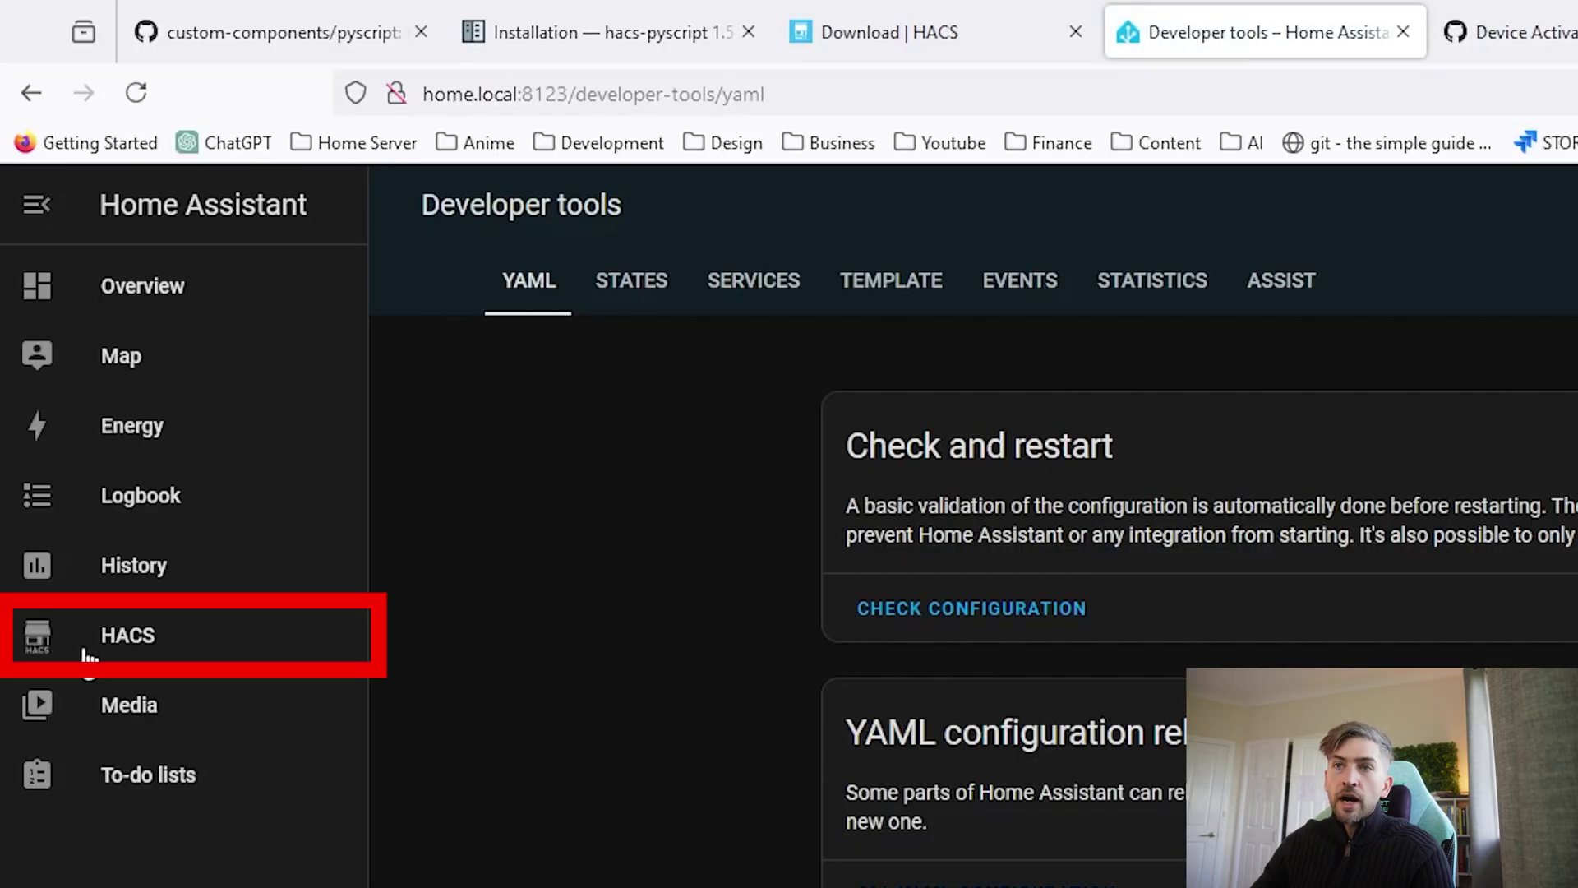
{"action": "left_click", "coordinate": [145, 652]}
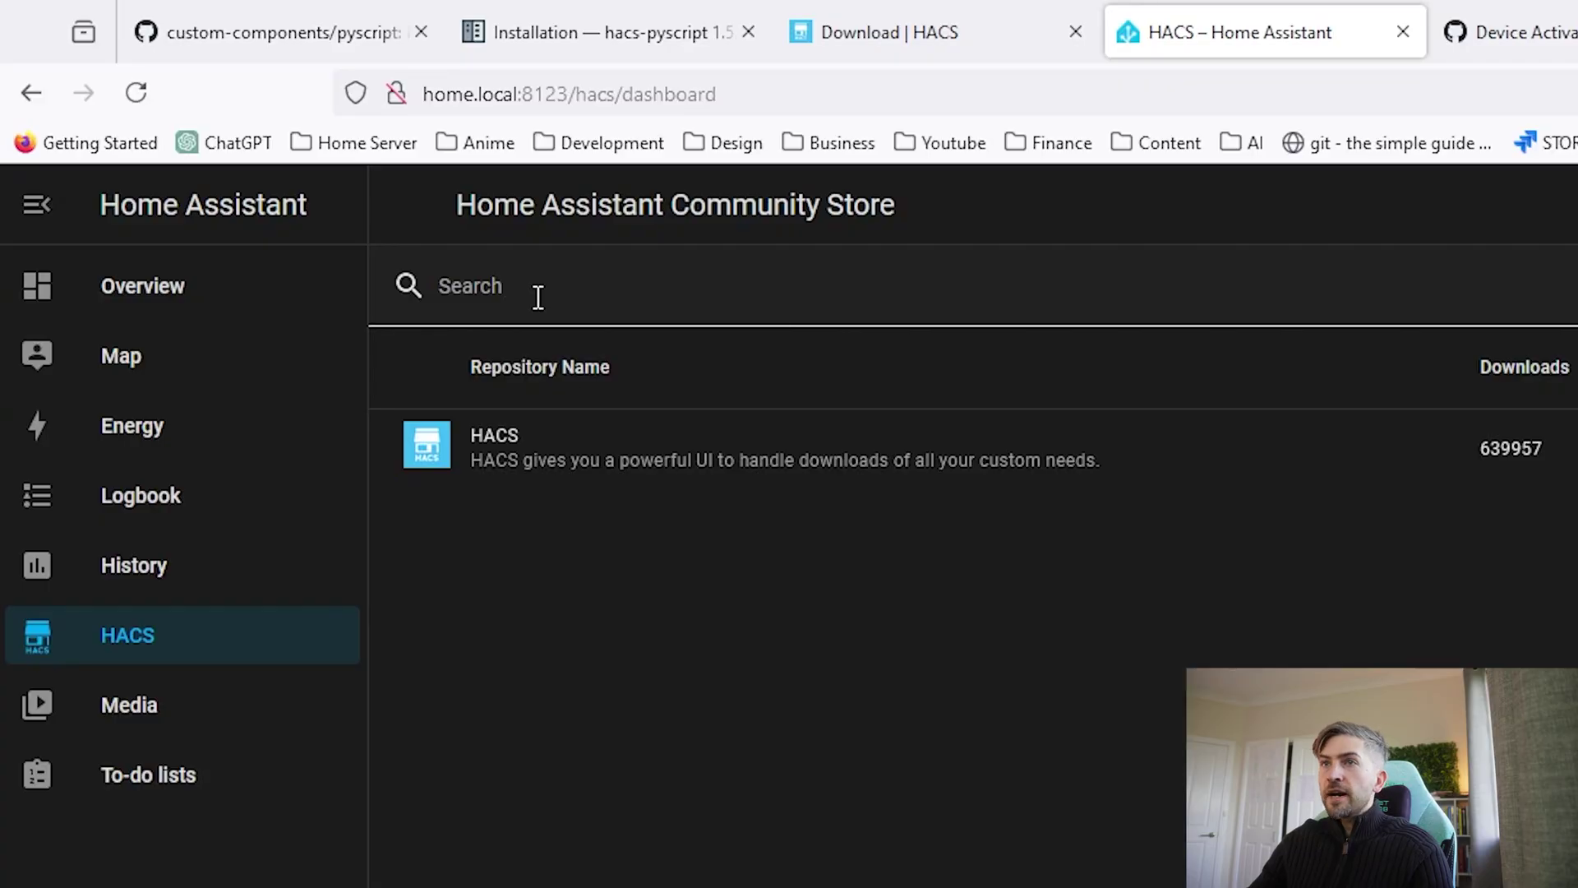
{"action": "left_click", "coordinate": [538, 297]}
{"action": "type", "text": "pyscrip"}
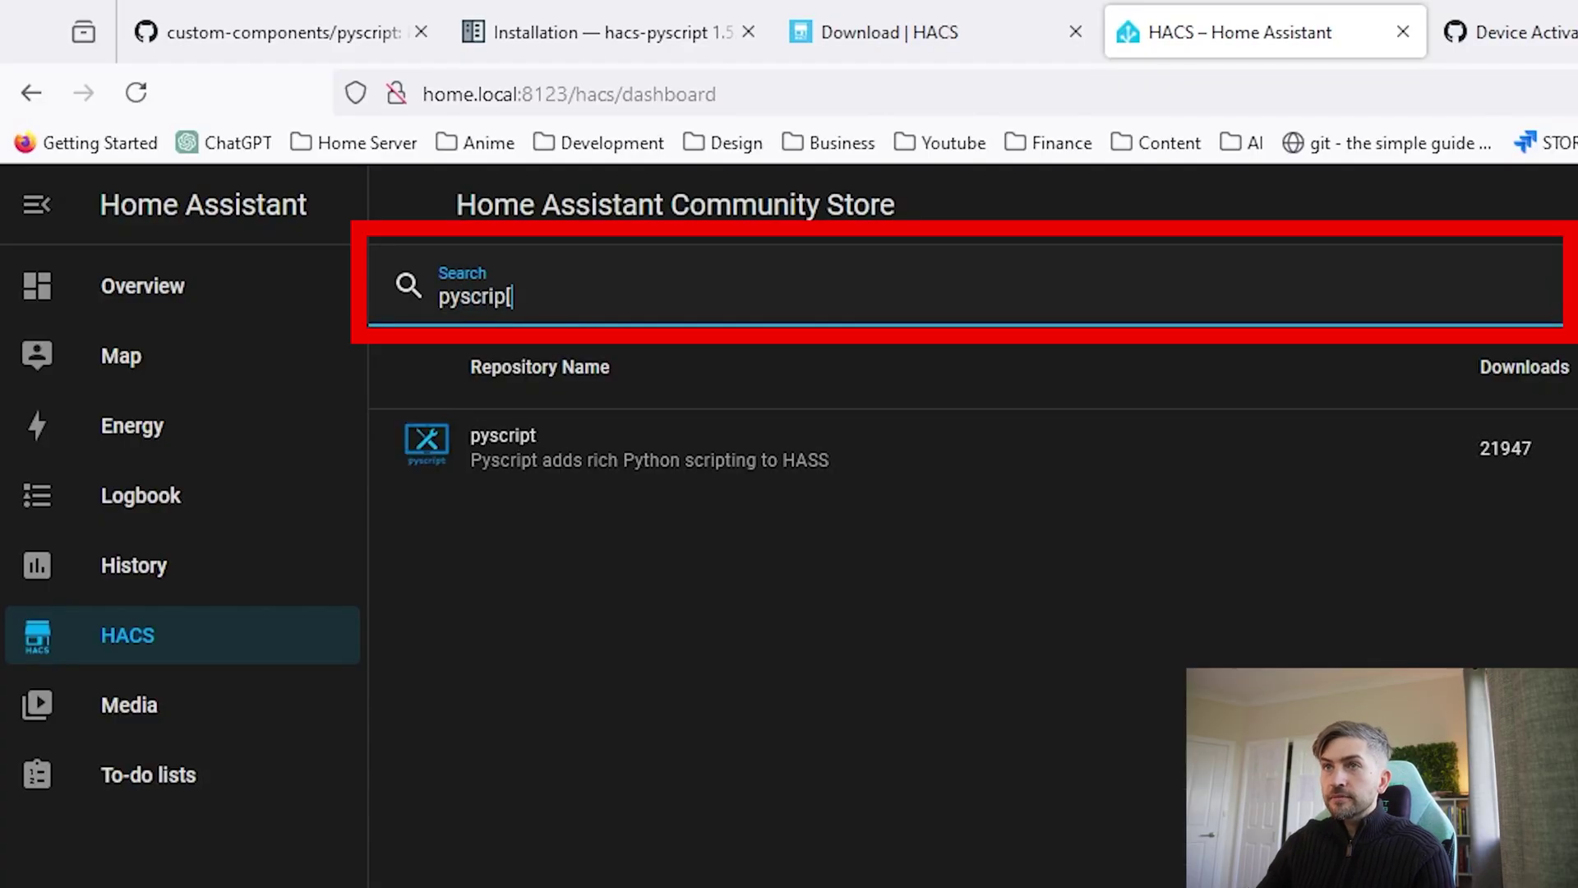
{"action": "type", "text": "t"}
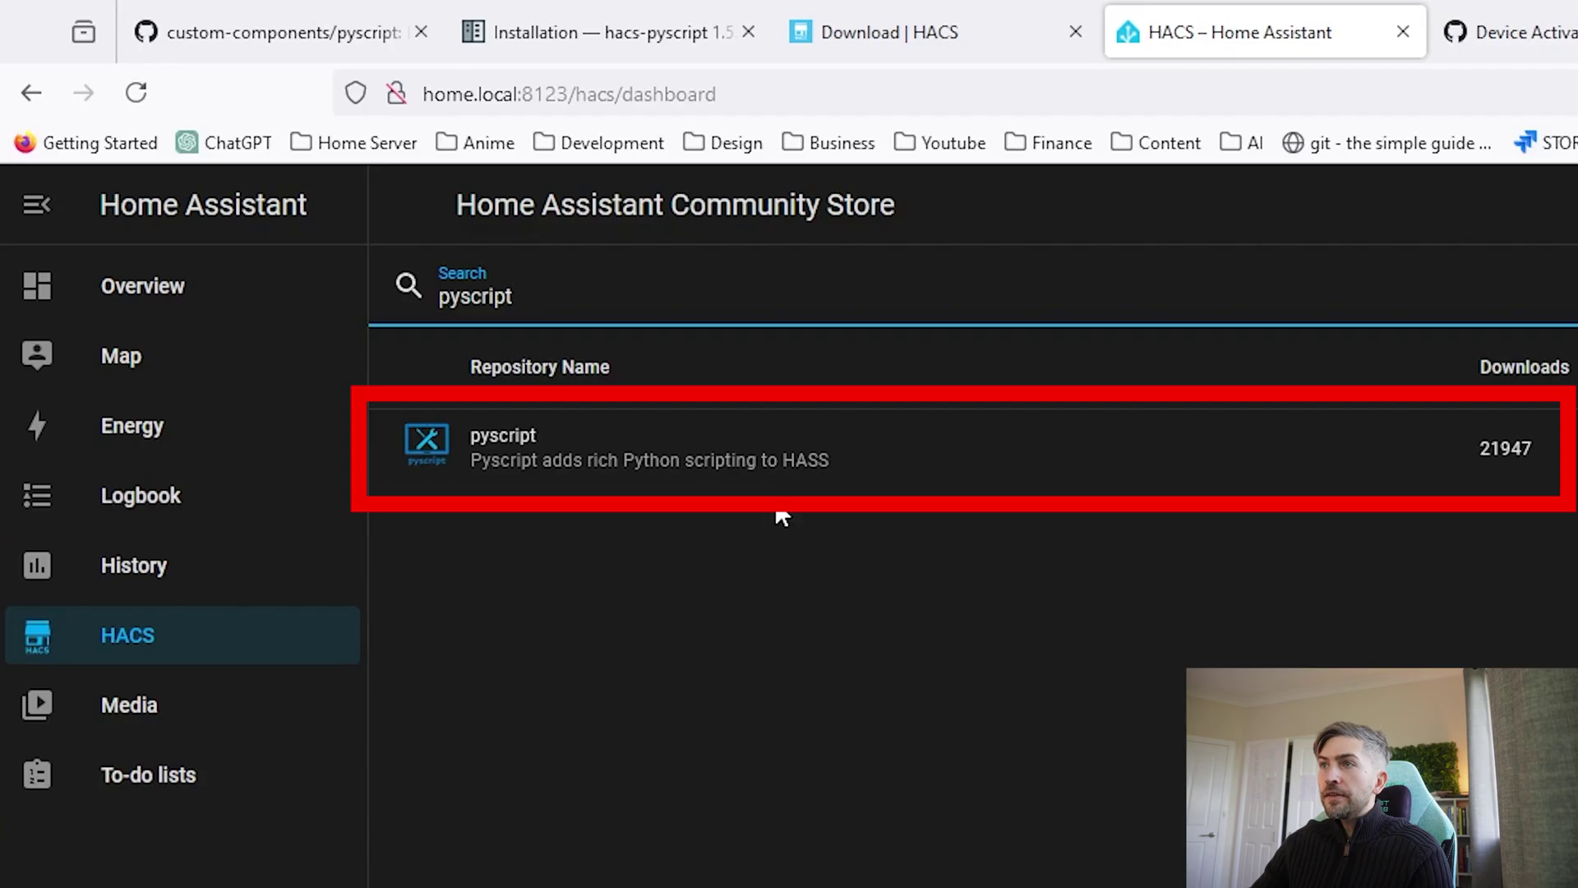
{"action": "left_click", "coordinate": [512, 452]}
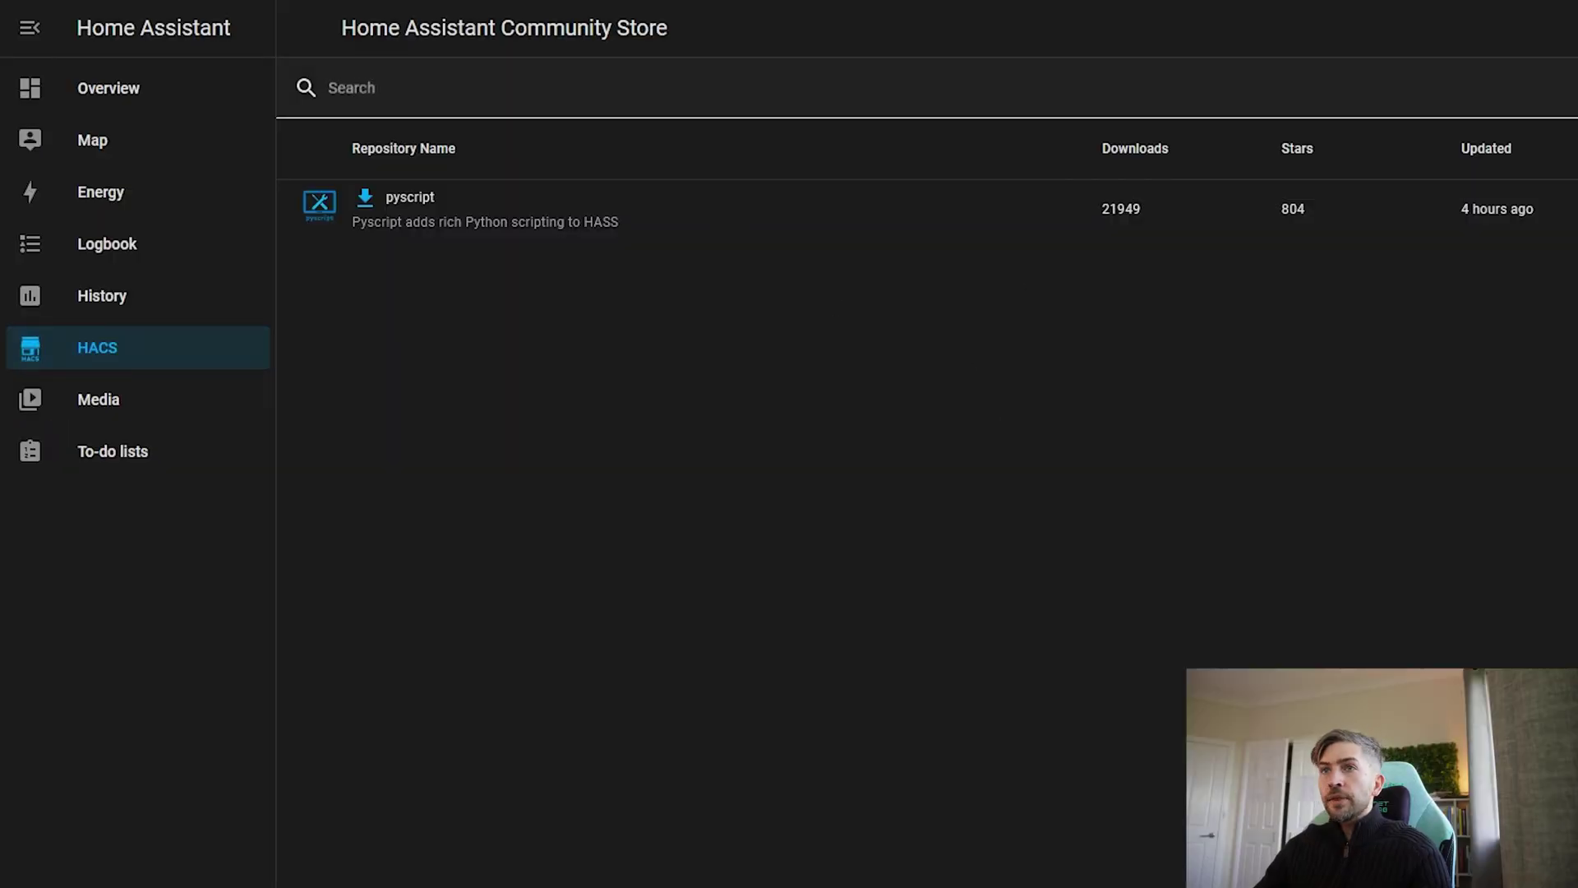
- Download the pyscript repository through HACS
{"action": "left_click", "coordinate": [1172, 447]}
{"action": "left_click", "coordinate": [1053, 603]}
{"action": "left_click", "coordinate": [986, 678]}
{"action": "key", "text": "Escape"}
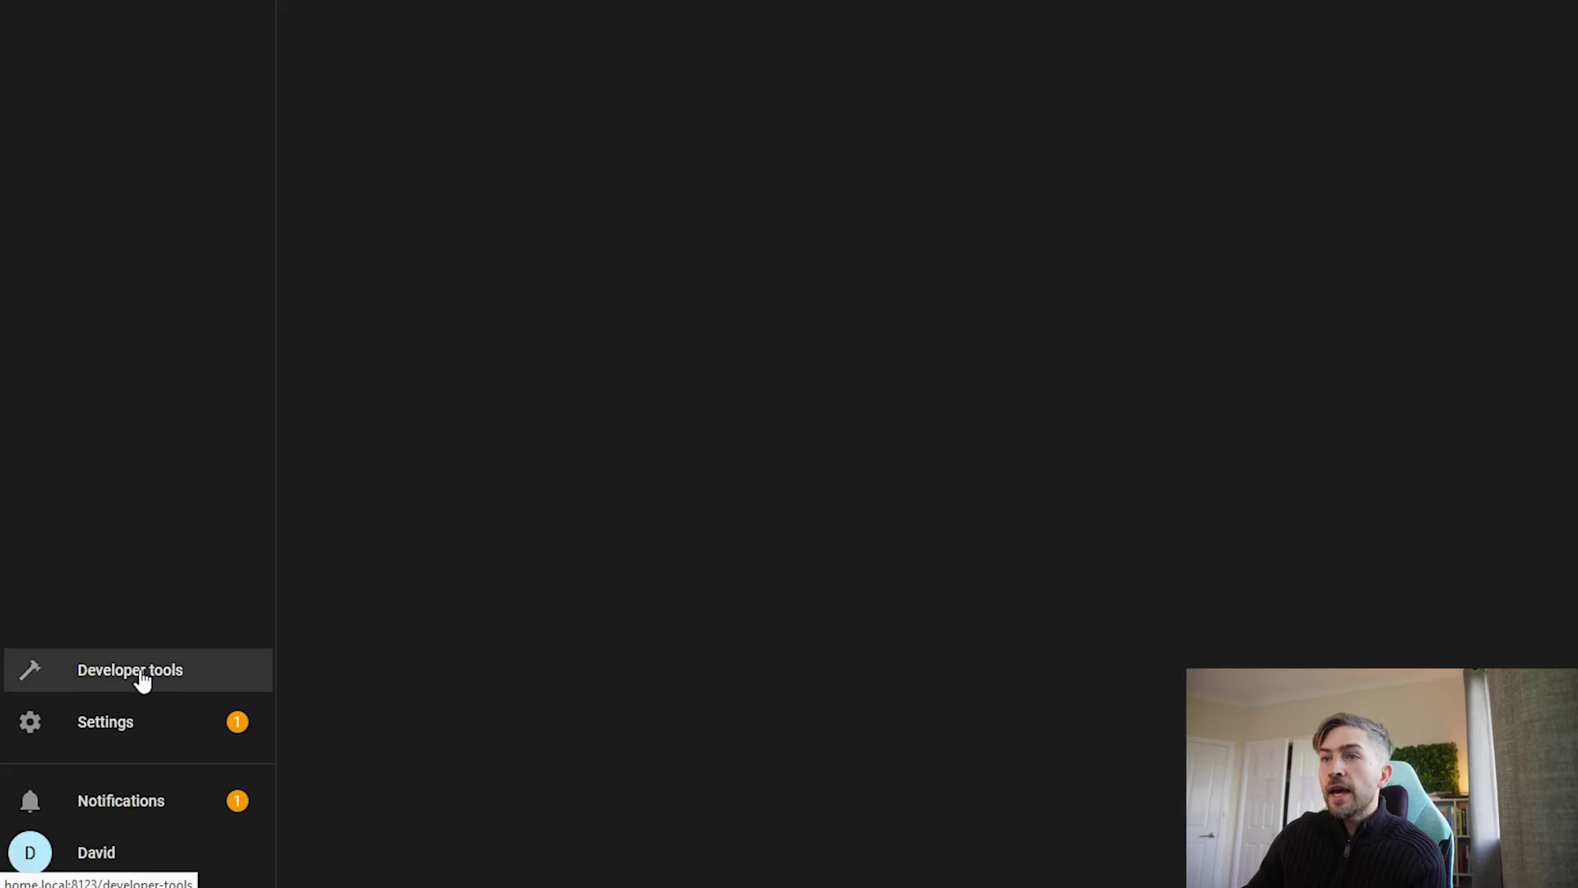
- Restart Home Assistant from the developer tools to load the downloaded pyscript component
{"action": "left_click", "coordinate": [140, 680]}
{"action": "left_click", "coordinate": [1479, 342]}
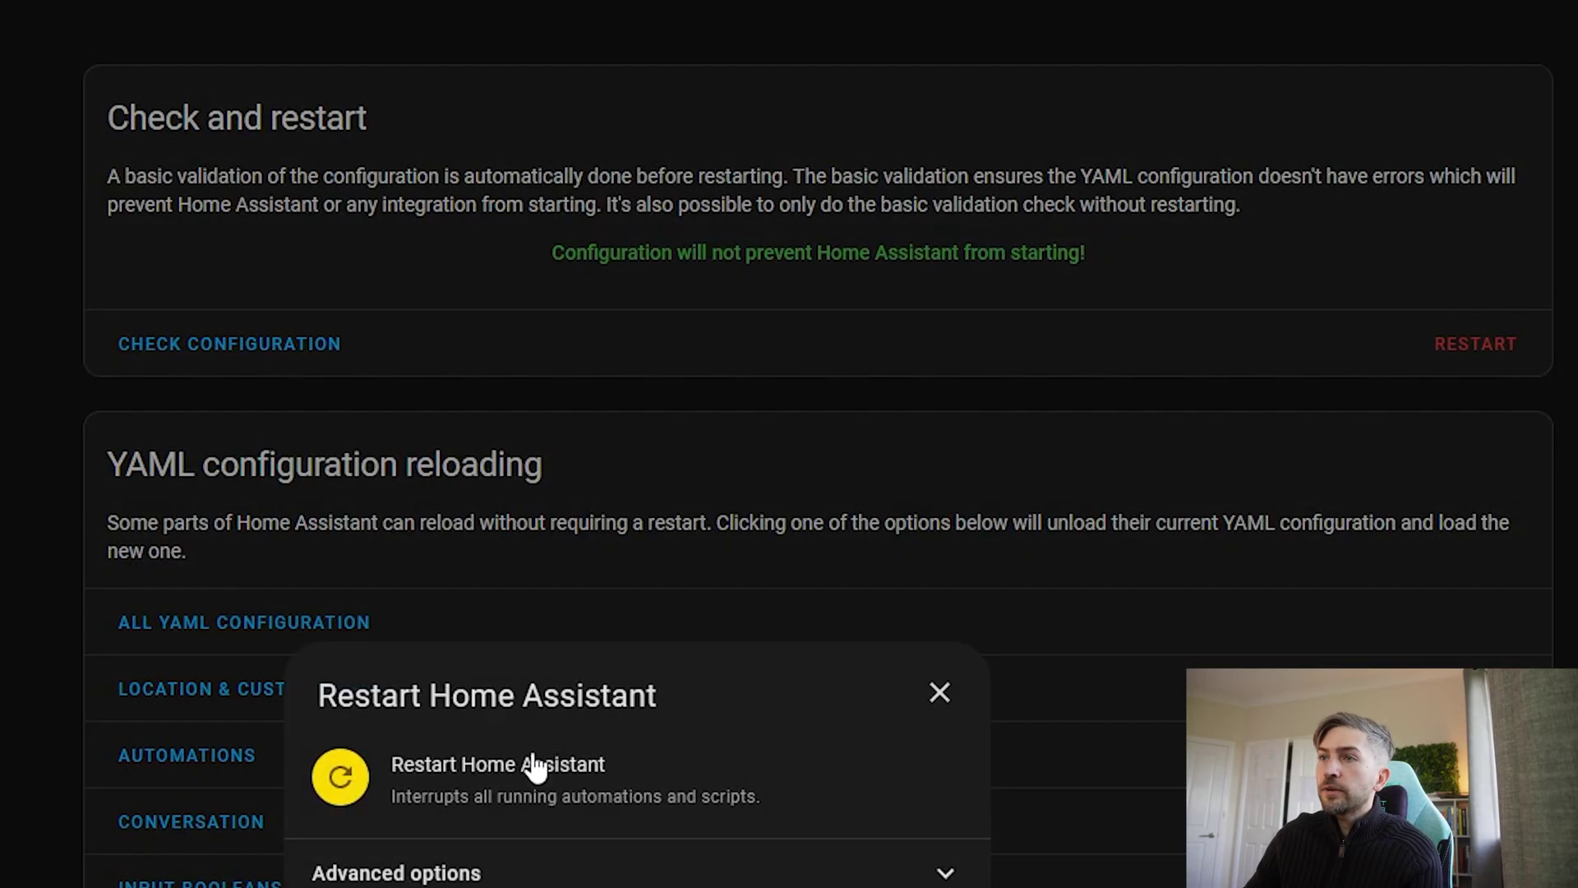
{"action": "left_click", "coordinate": [521, 768]}
{"action": "left_click", "coordinate": [843, 868]}
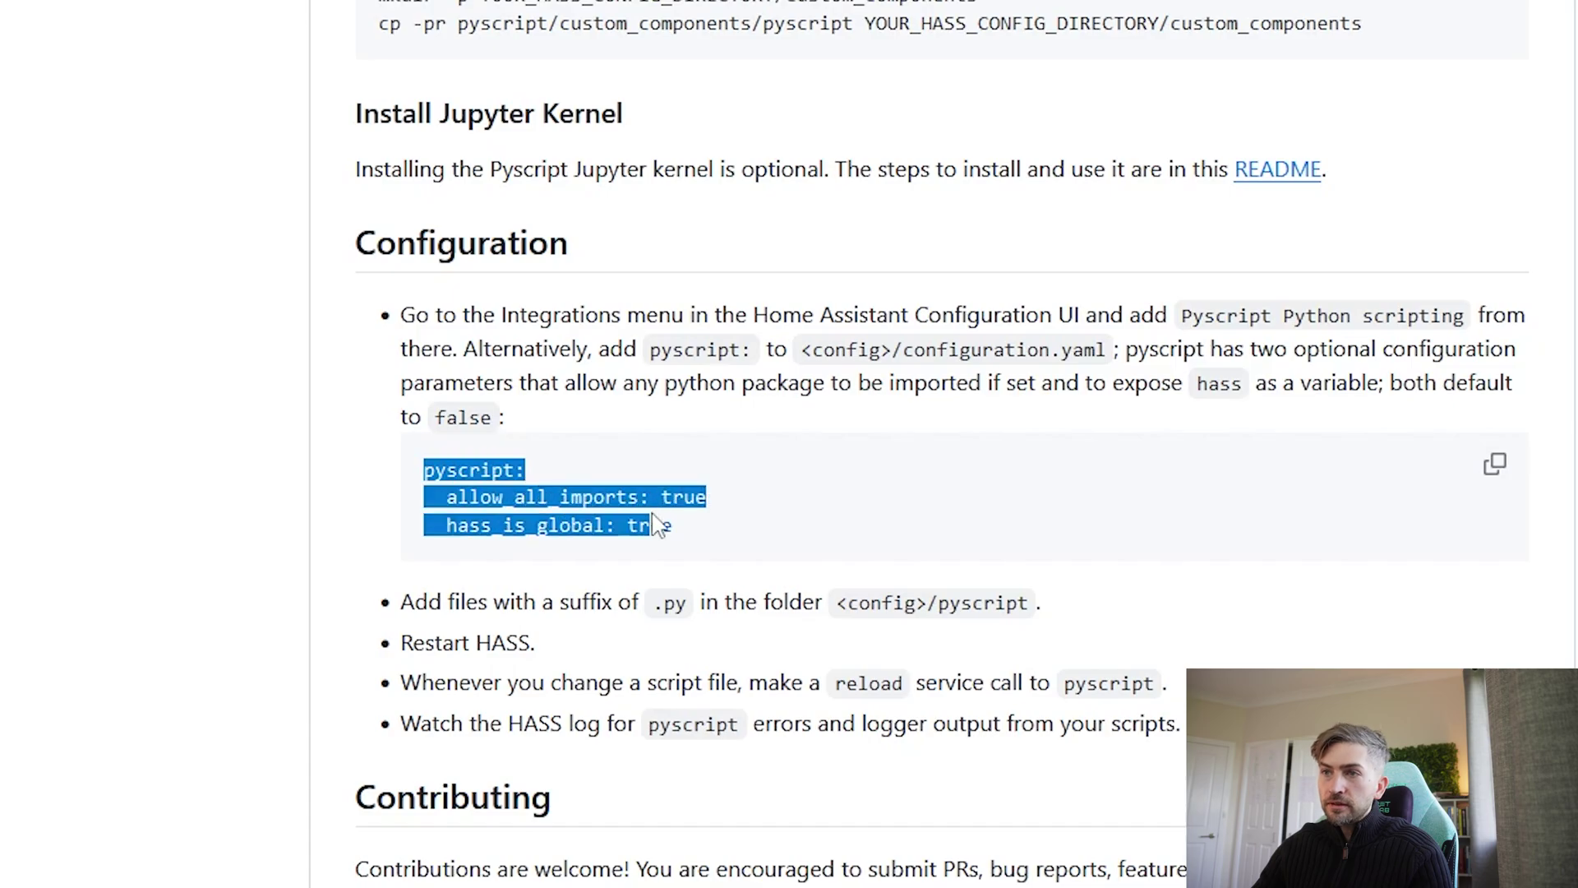
- Copy the pyscript configuration block from the README and open configuration.yaml from the YTHomeAssistant/config folder in the text editor
{"action": "left_click", "coordinate": [1496, 469]}
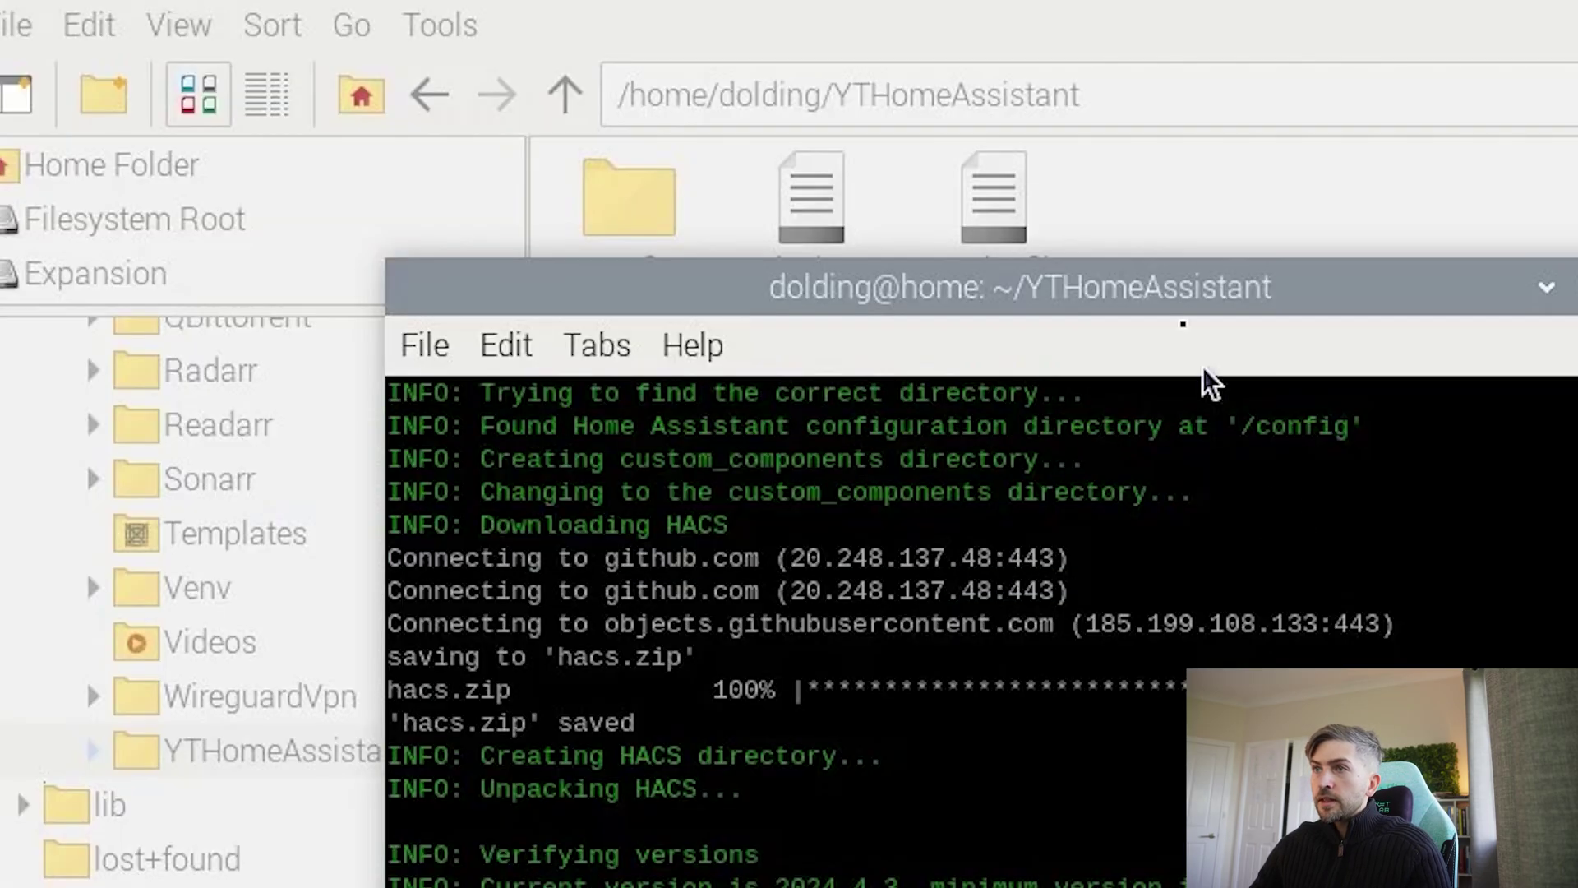
{"action": "left_click", "coordinate": [1234, 212]}
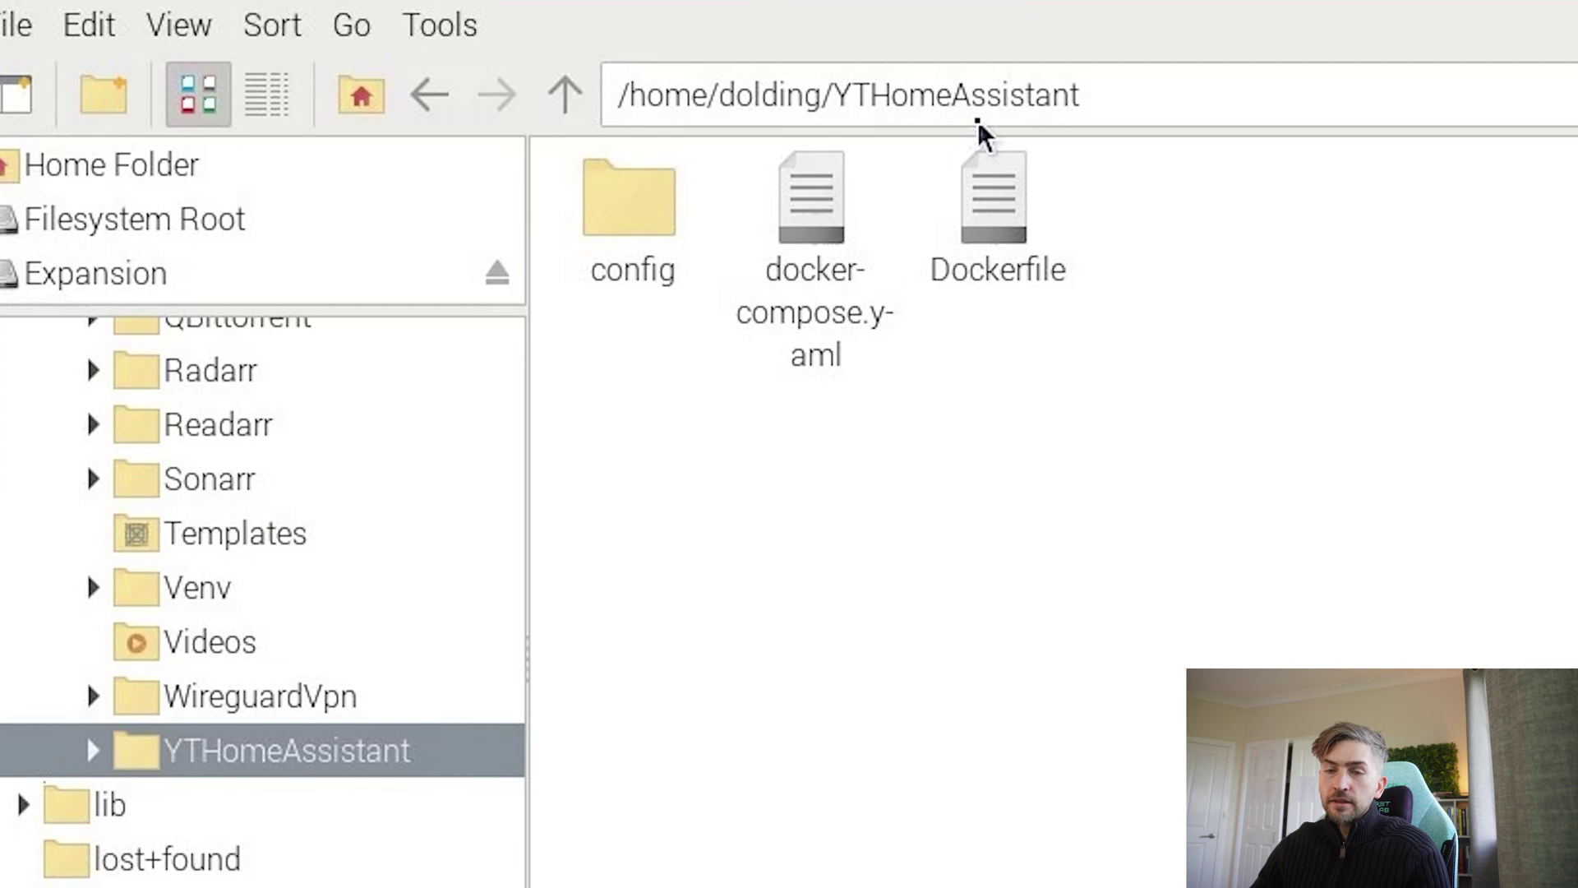
{"action": "double_click", "coordinate": [629, 207]}
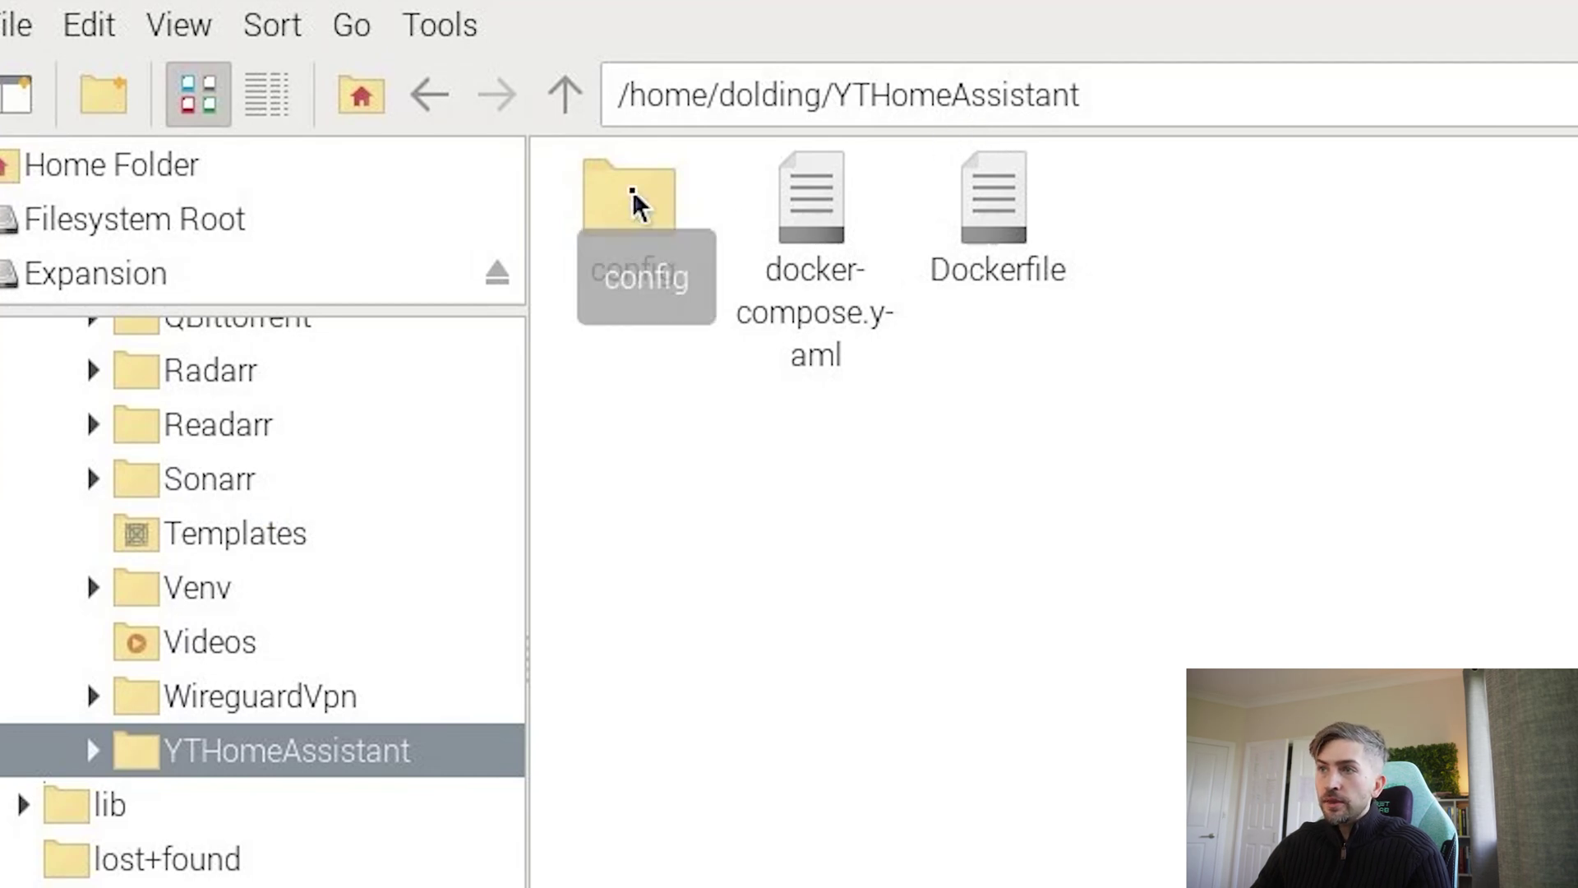
{"action": "left_click", "coordinate": [1120, 719]}
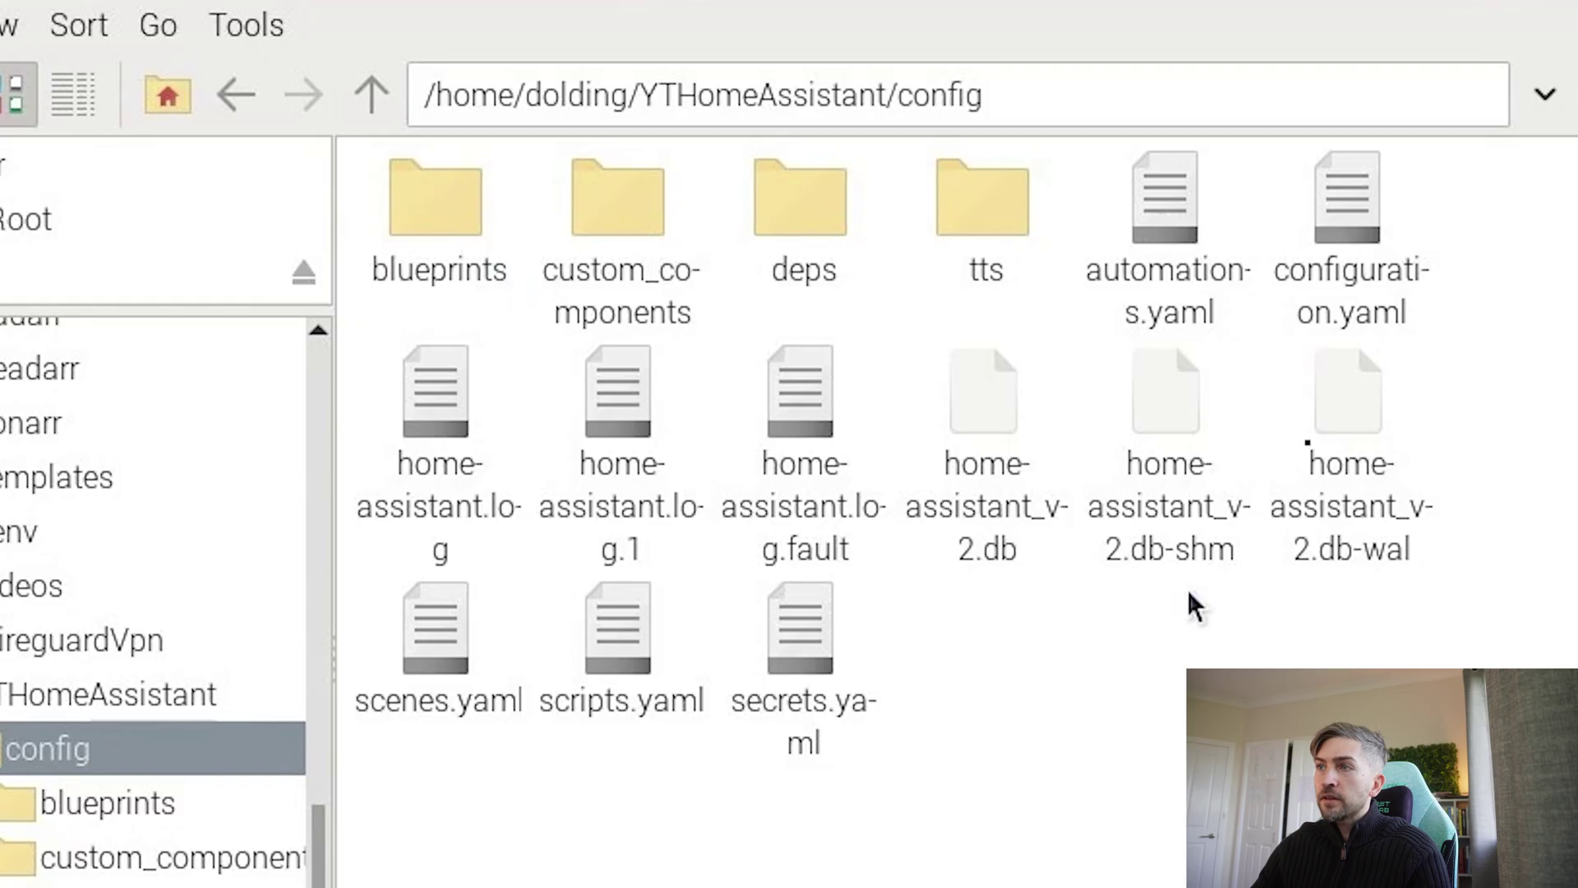
{"action": "left_click", "coordinate": [1369, 223]}
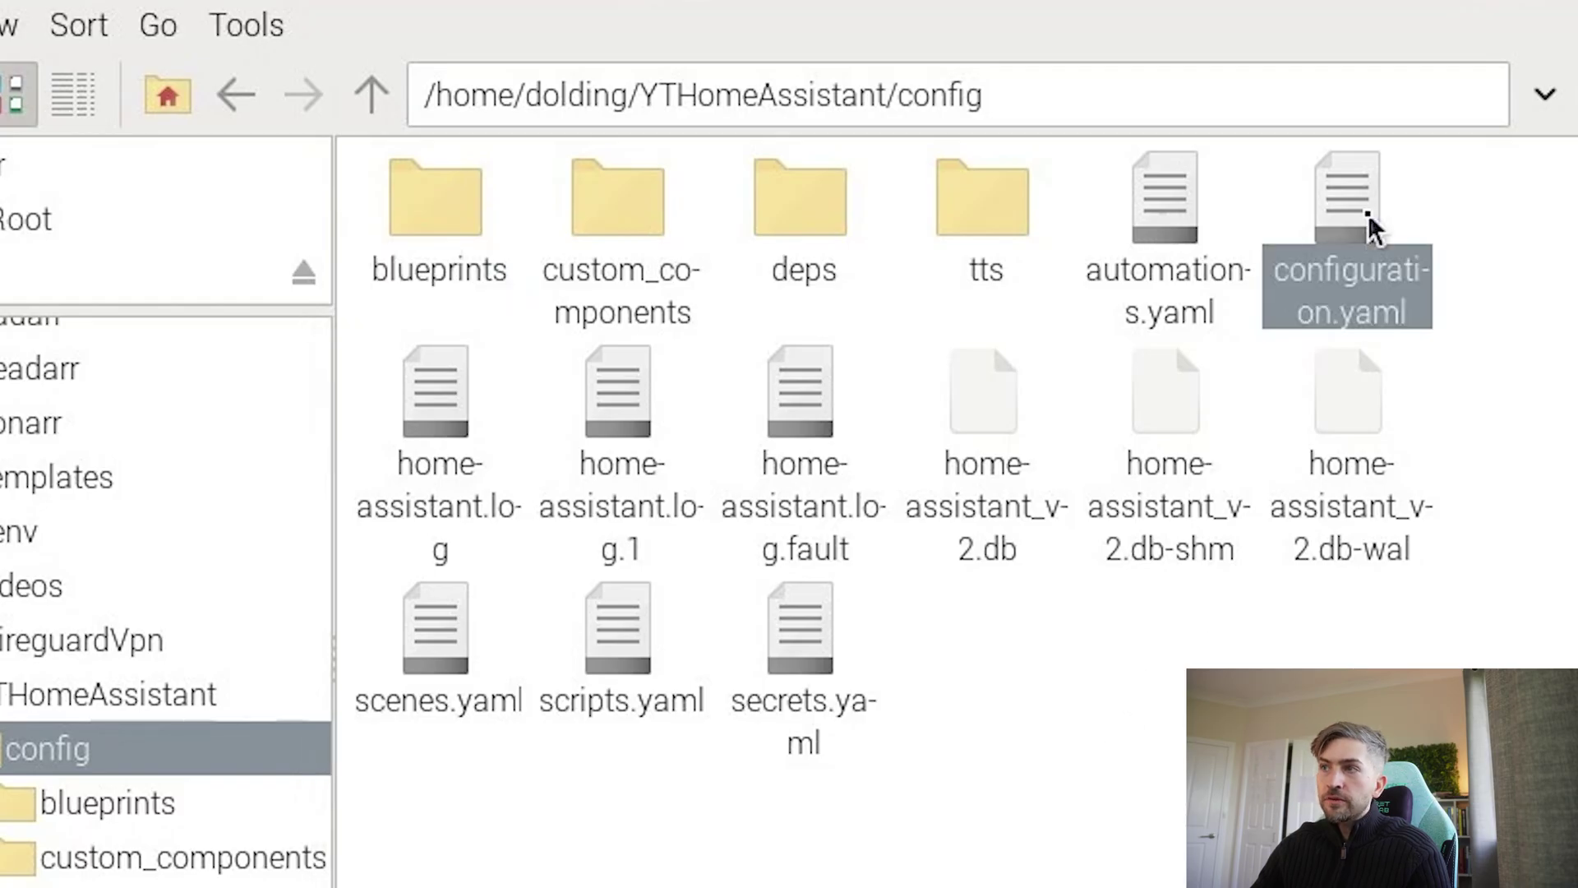
{"action": "double_click", "coordinate": [1368, 214]}
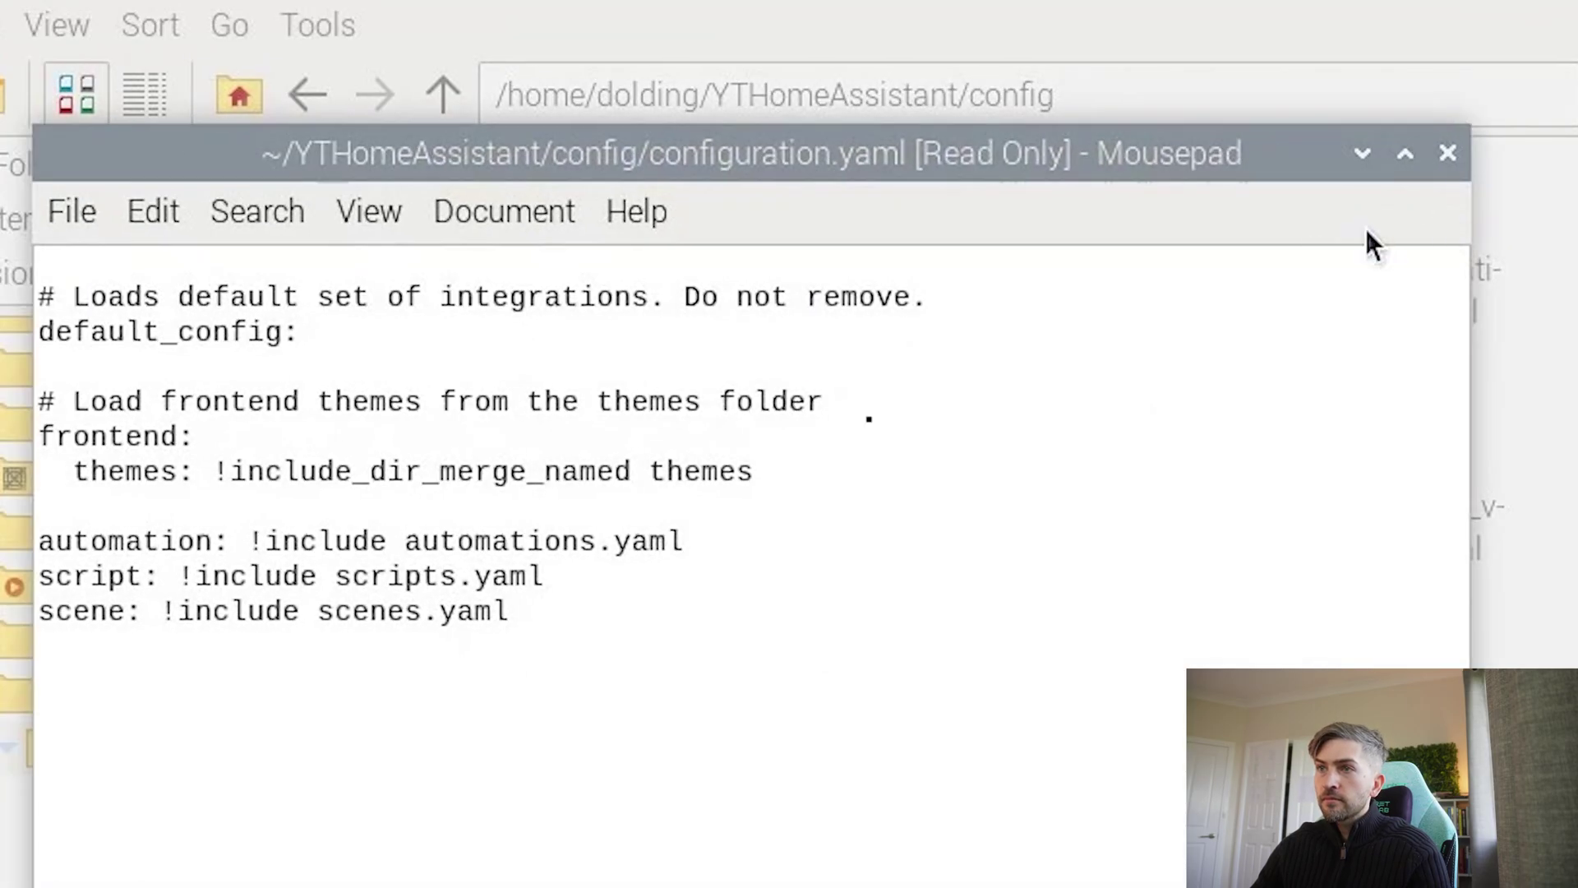
- Below the scene line, paste the pyscript block and add a logger section with default: info and logs custom_components.pyscript: debug
{"action": "key", "text": "Return"}
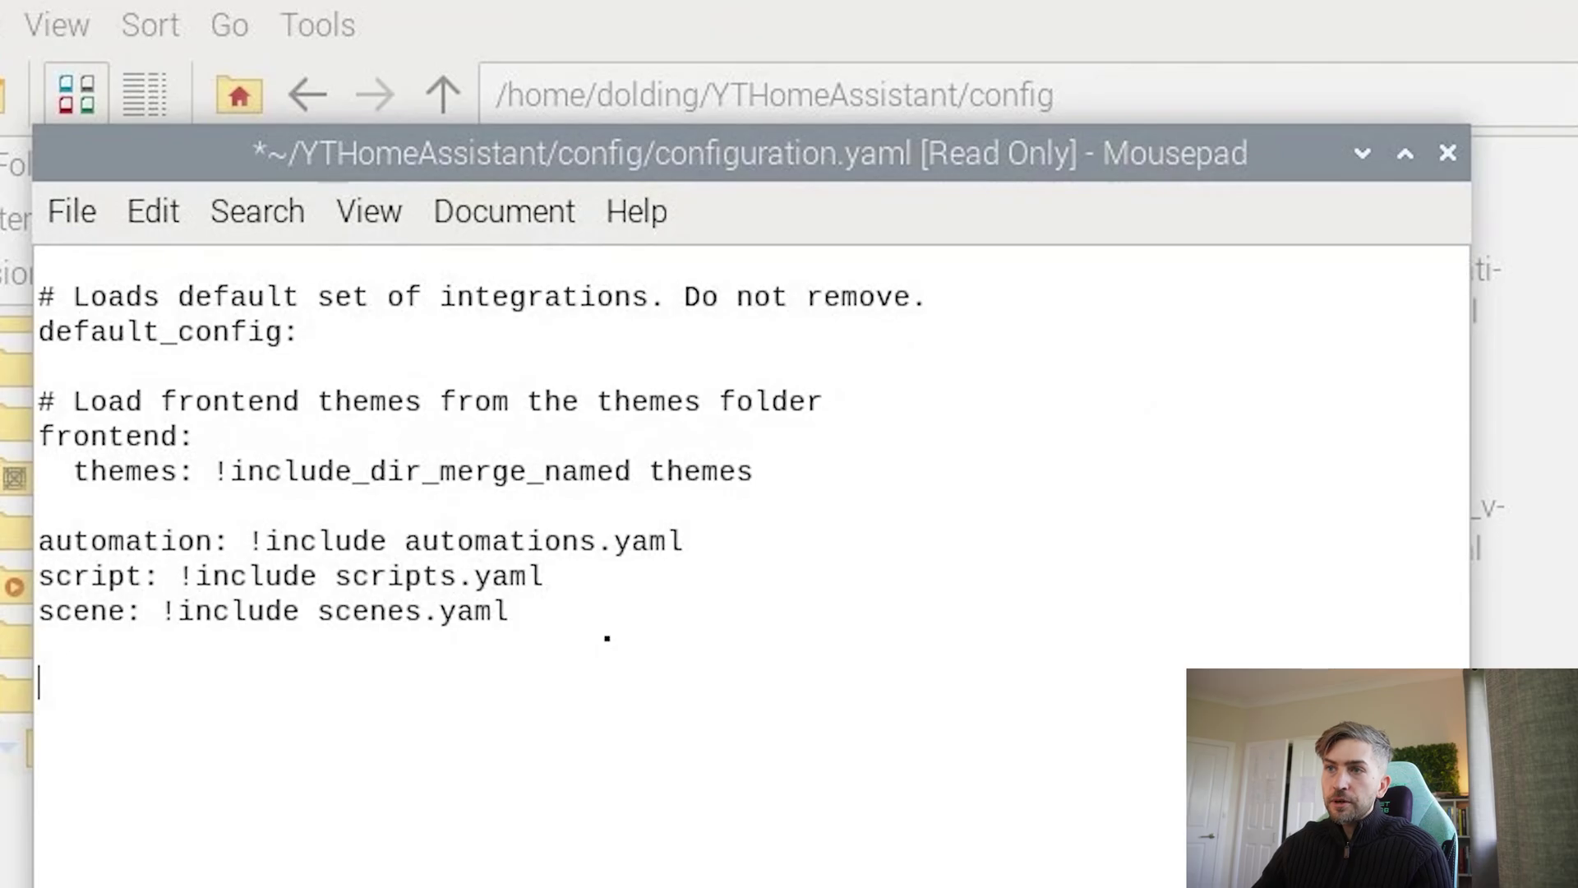
{"action": "right_click", "coordinate": [239, 728]}
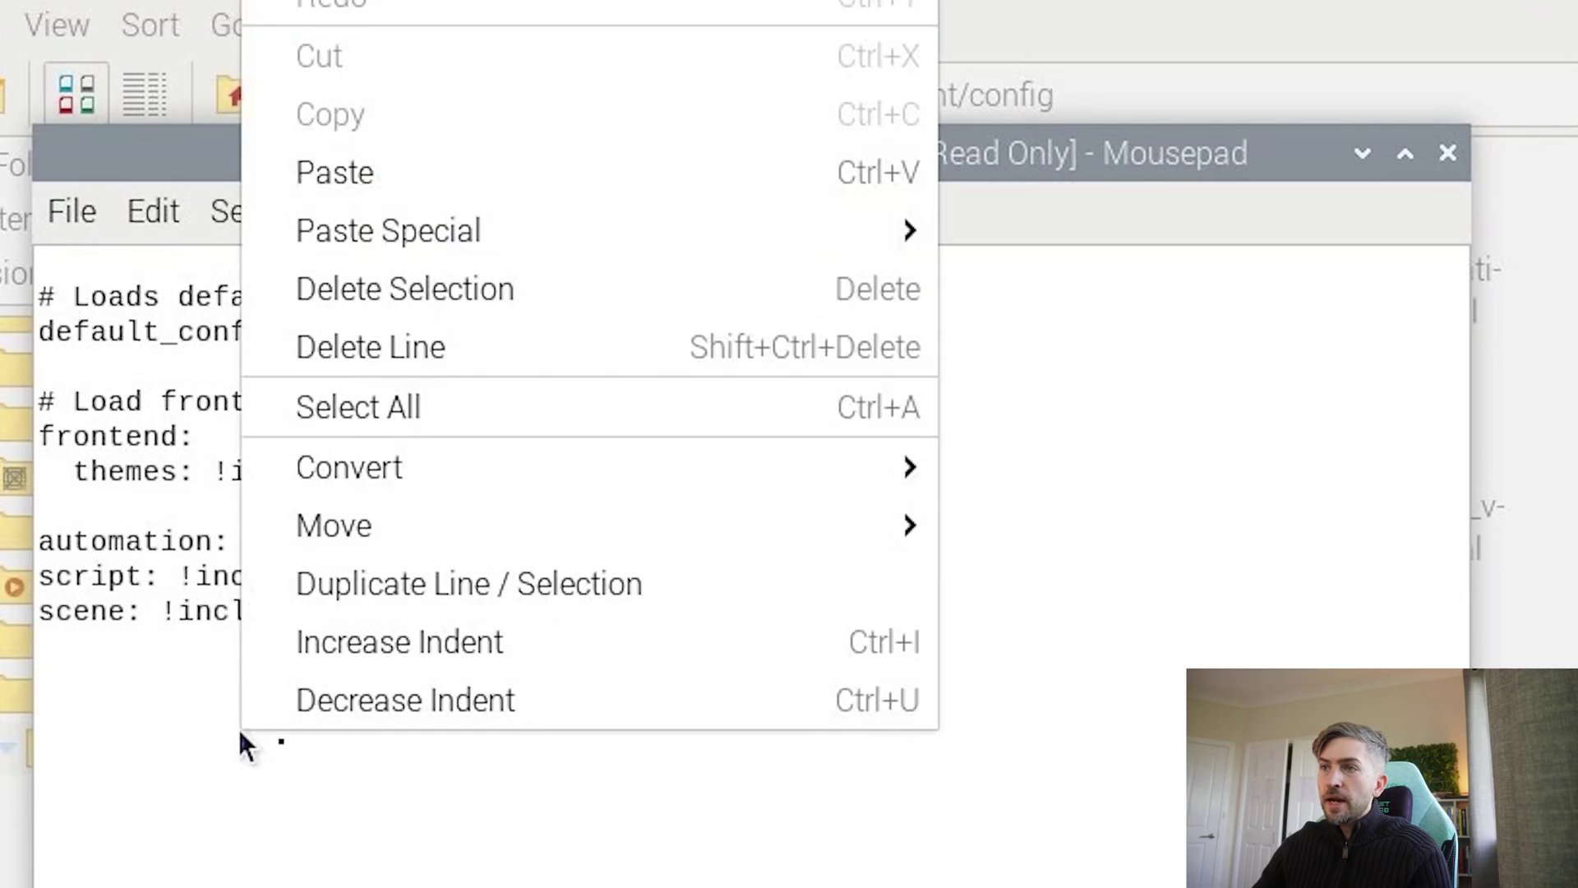
{"action": "left_click", "coordinate": [408, 171]}
{"action": "left_click_drag", "start_coordinate": [475, 715], "coordinate": [97, 694]}
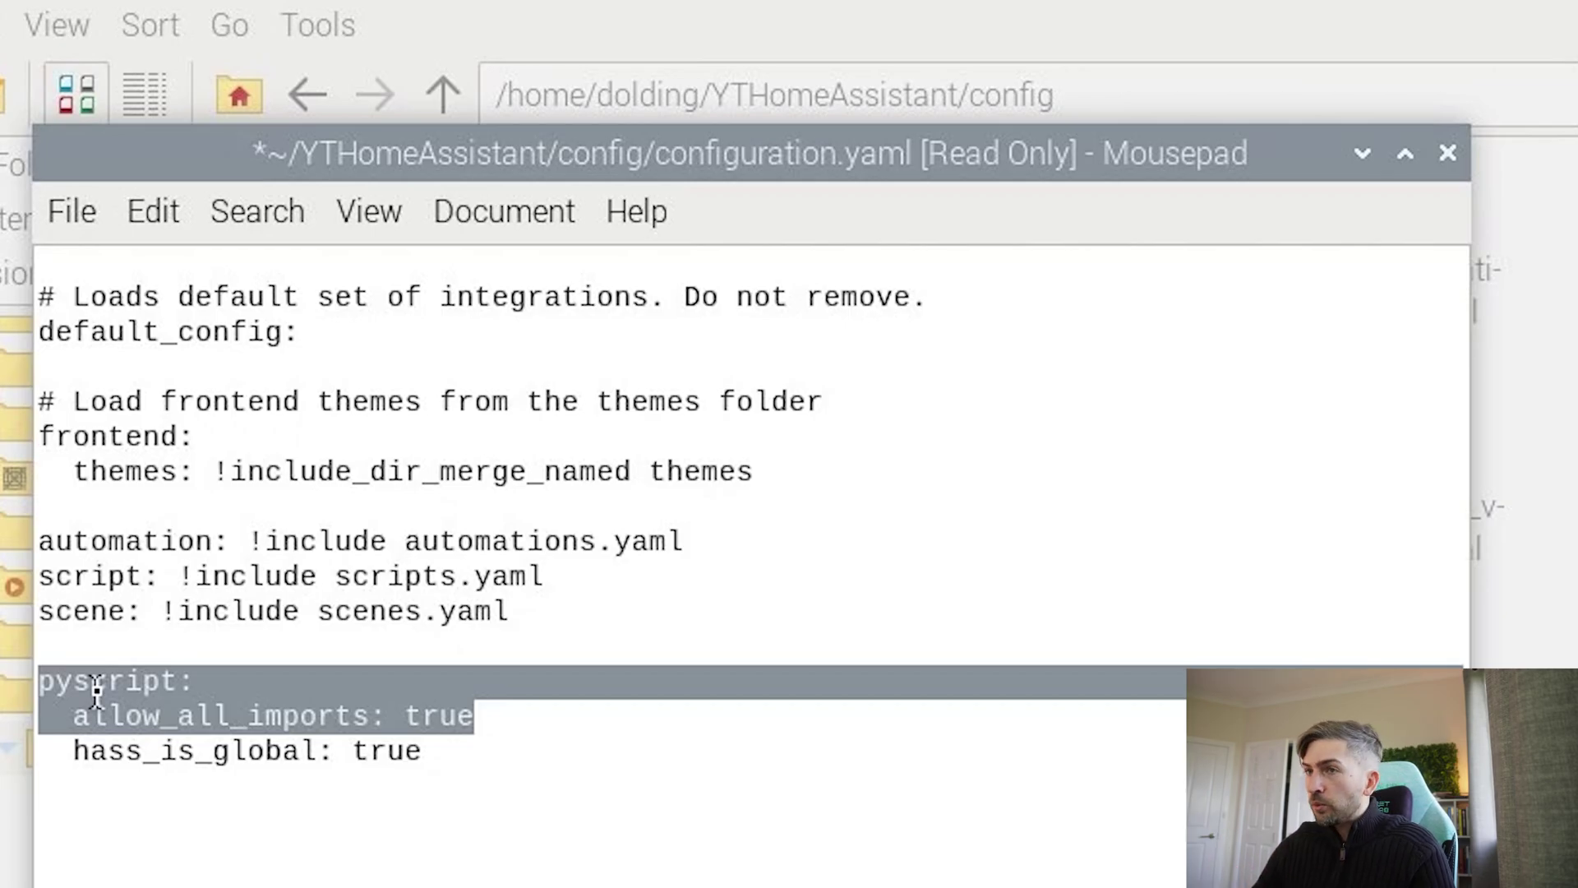
{"action": "left_click", "coordinate": [536, 758]}
{"action": "type", "text": "logger:   default: info   logs:     custom_components.pyscript: debug"}
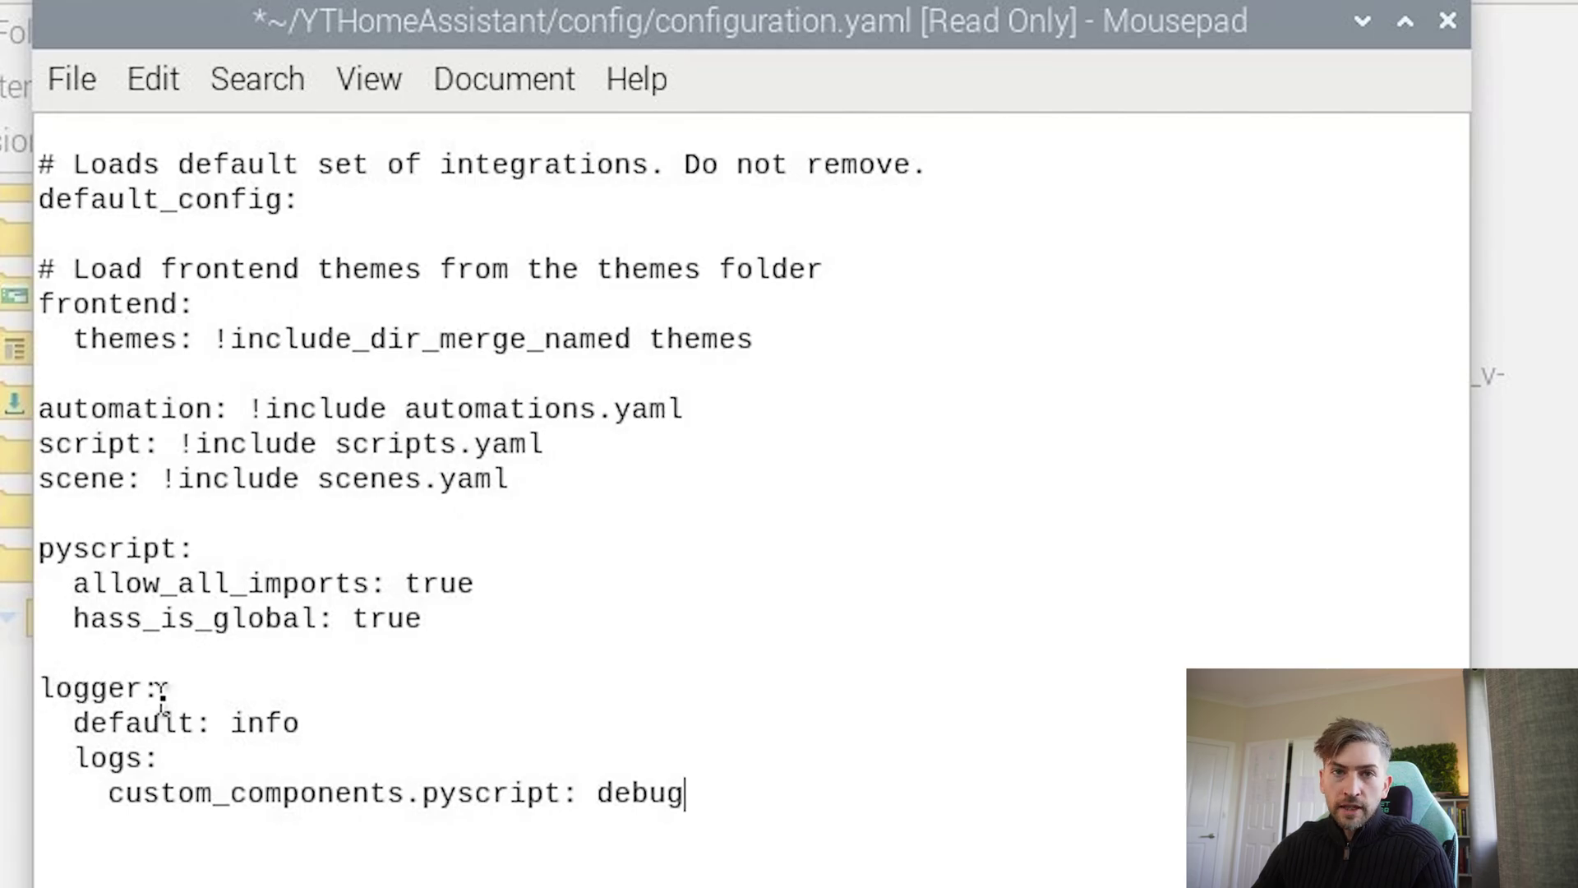
- Review the new logger section and try to save configuration.yaml in the text editor
{"action": "left_click_drag", "start_coordinate": [300, 724], "coordinate": [41, 689]}
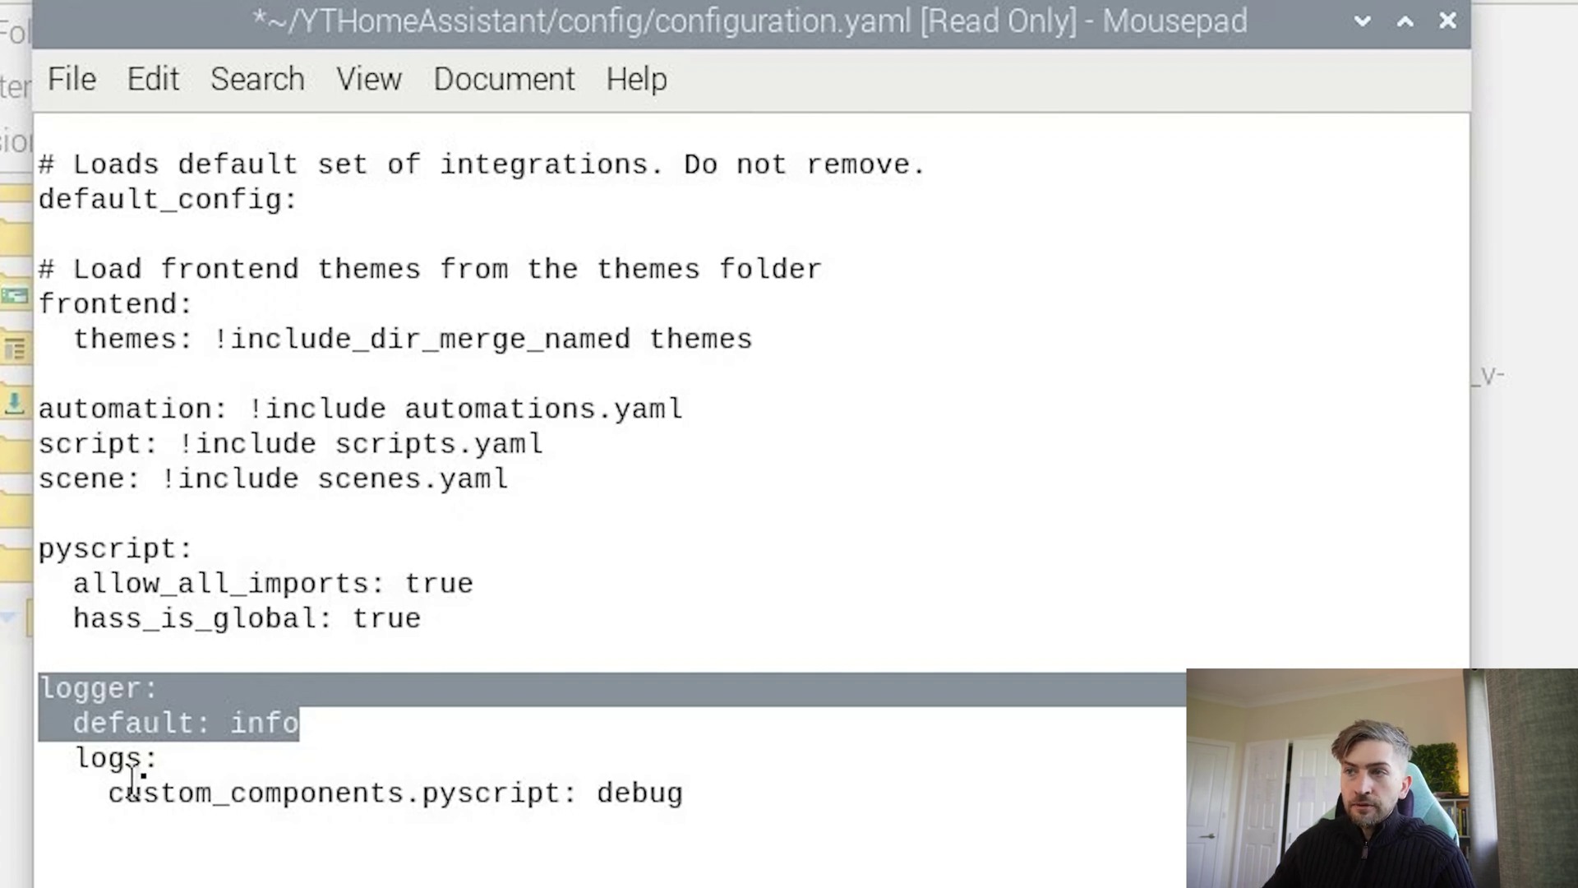
{"action": "left_click_drag", "start_coordinate": [715, 791], "coordinate": [38, 757]}
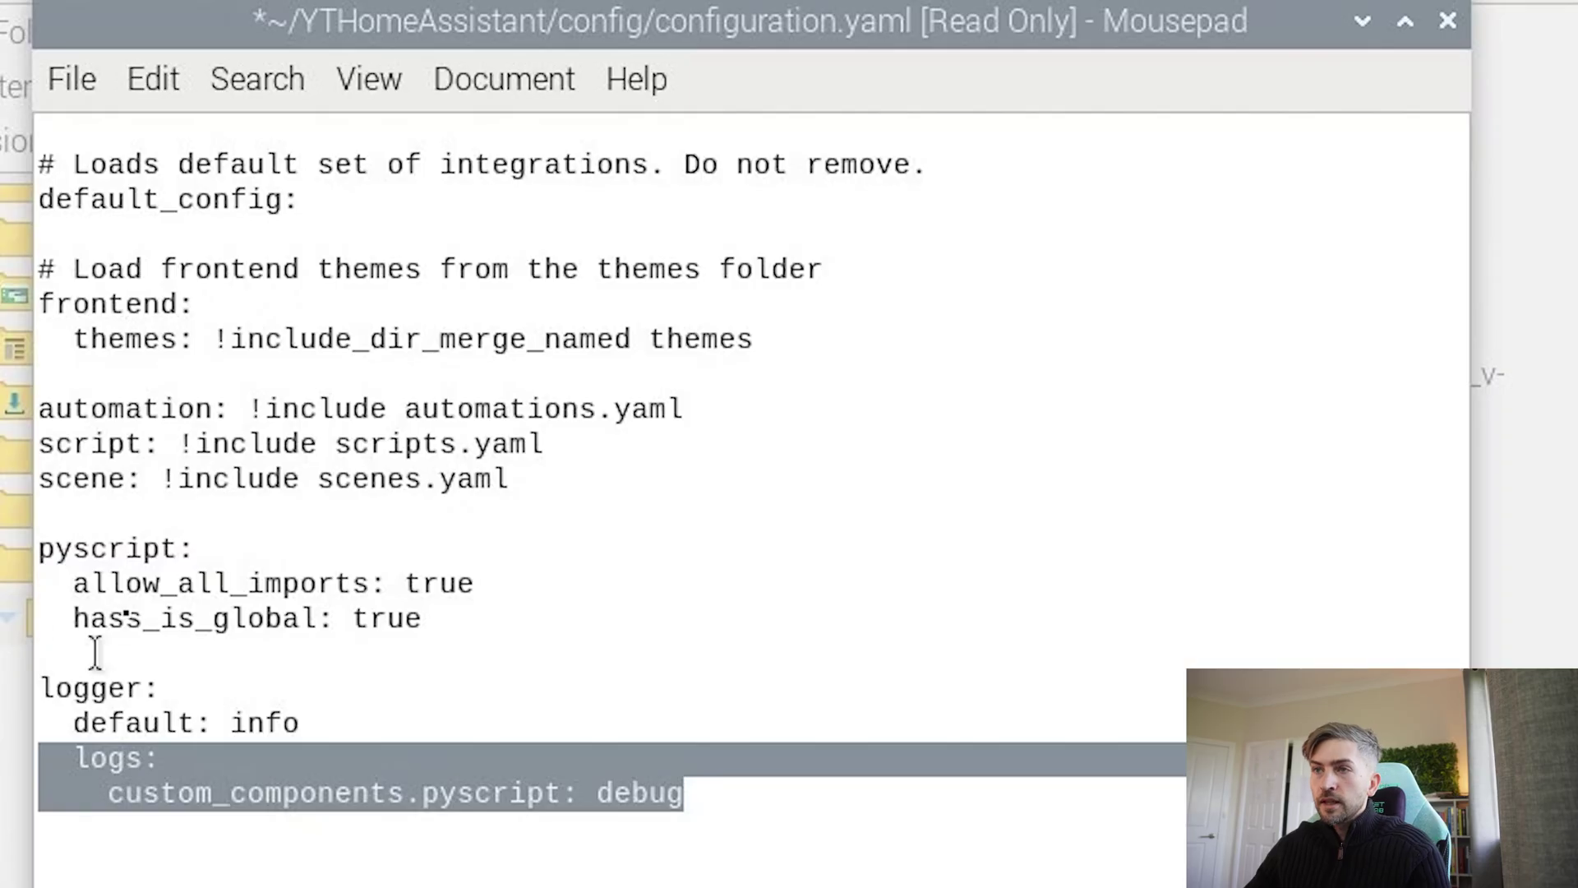
{"action": "left_click", "coordinate": [245, 568]}
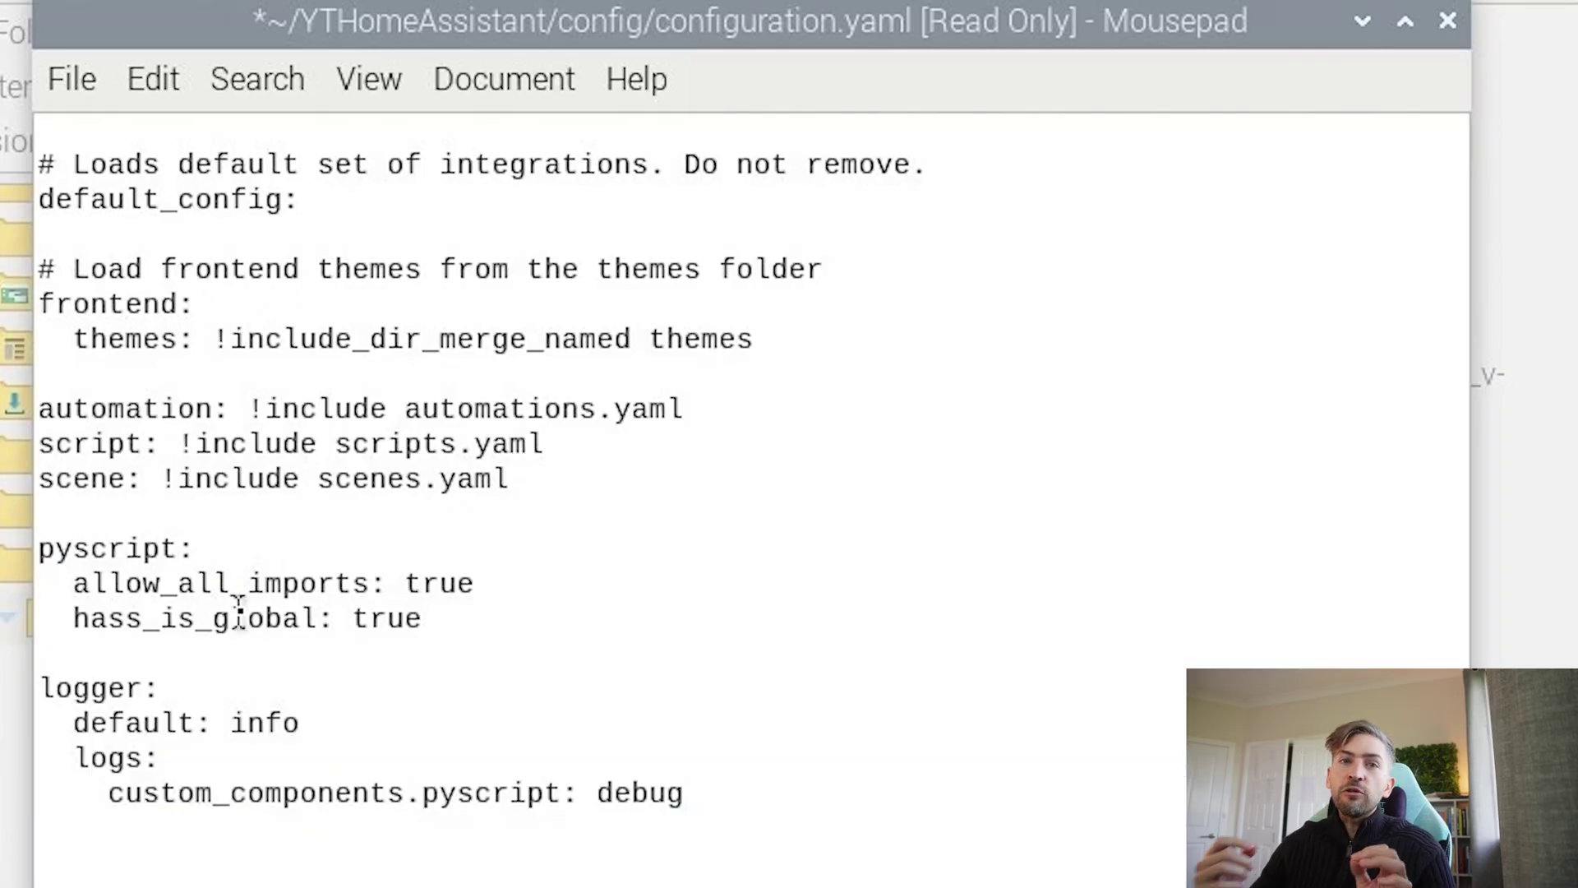
{"action": "key", "text": "ctrl+s"}
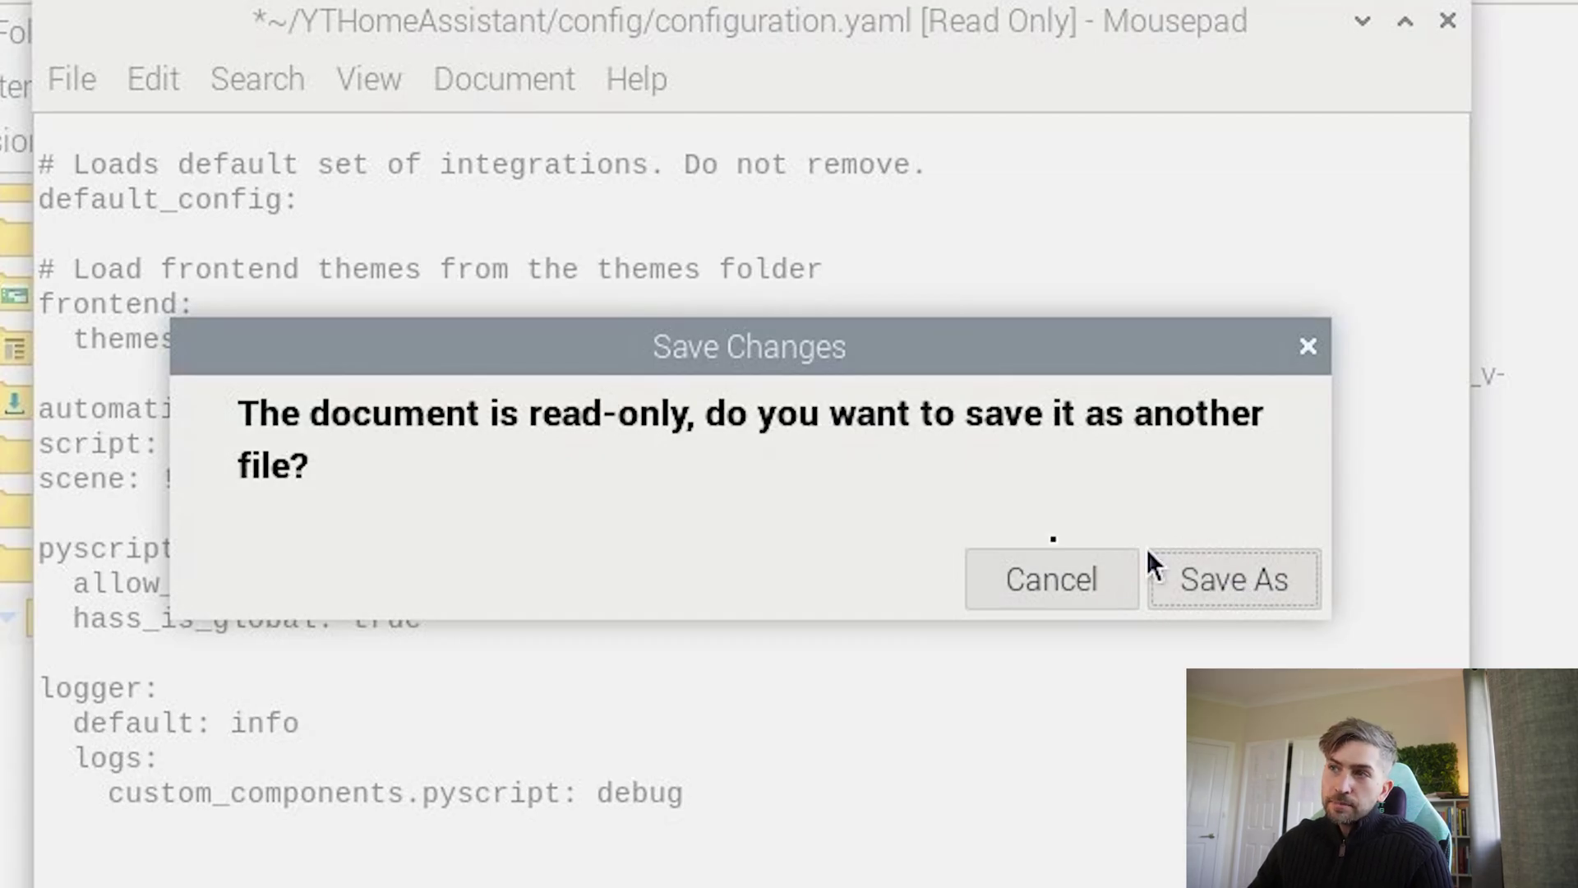
{"action": "left_click", "coordinate": [1050, 575]}
- Copy the complete pyscript and logger sections from the text editor and switch to the terminal
{"action": "left_click_drag", "start_coordinate": [683, 794], "coordinate": [38, 548]}
{"action": "right_click", "coordinate": [367, 640]}
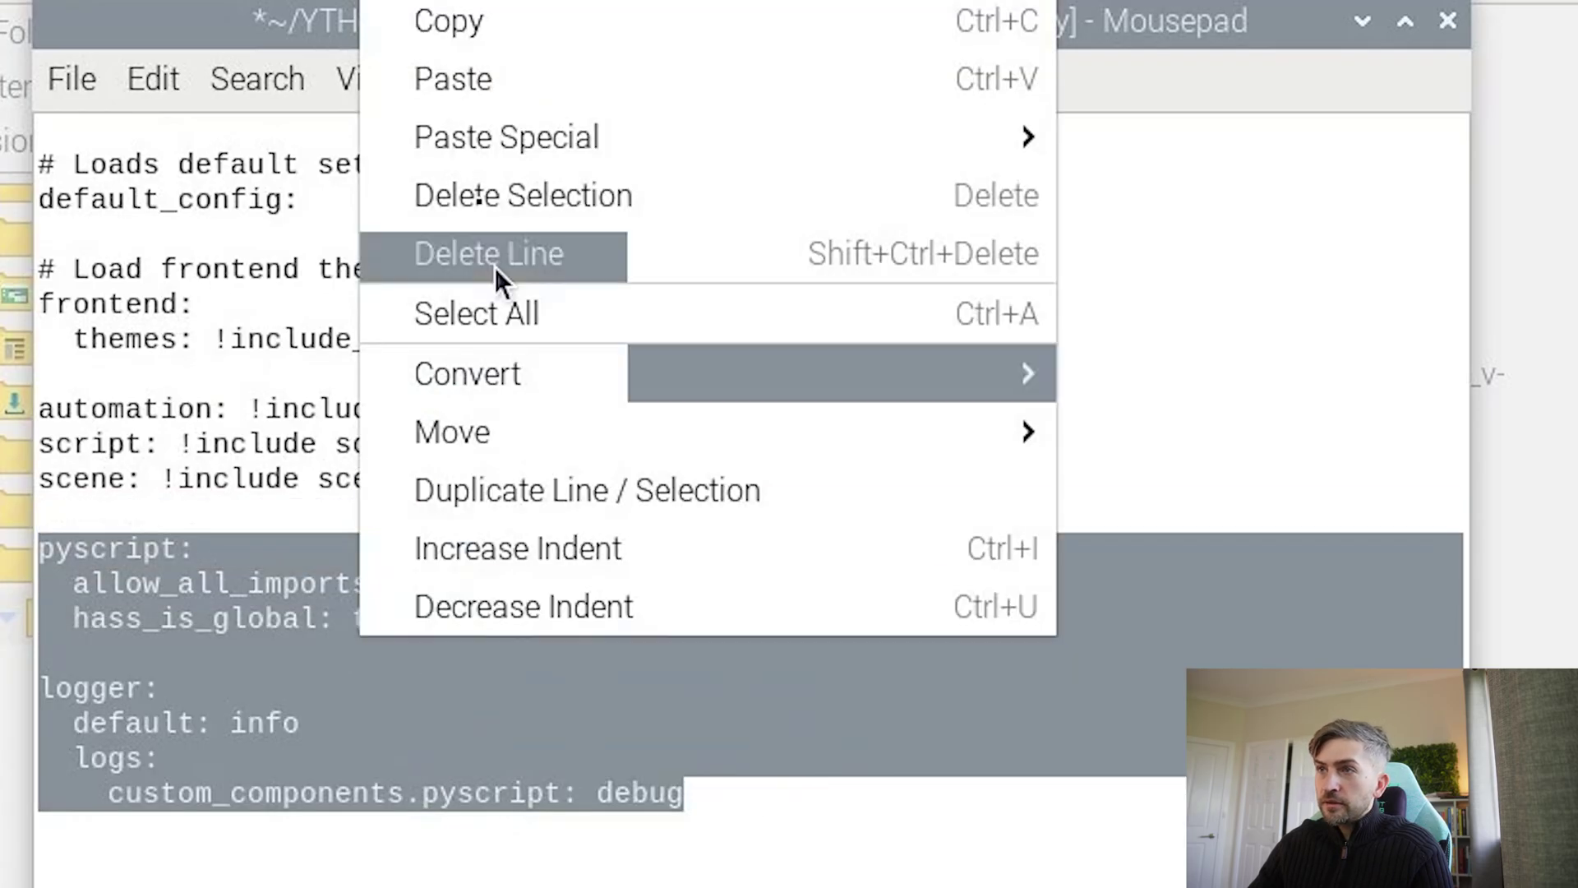
{"action": "left_click", "coordinate": [456, 18]}
{"action": "key", "text": "alt+Tab"}
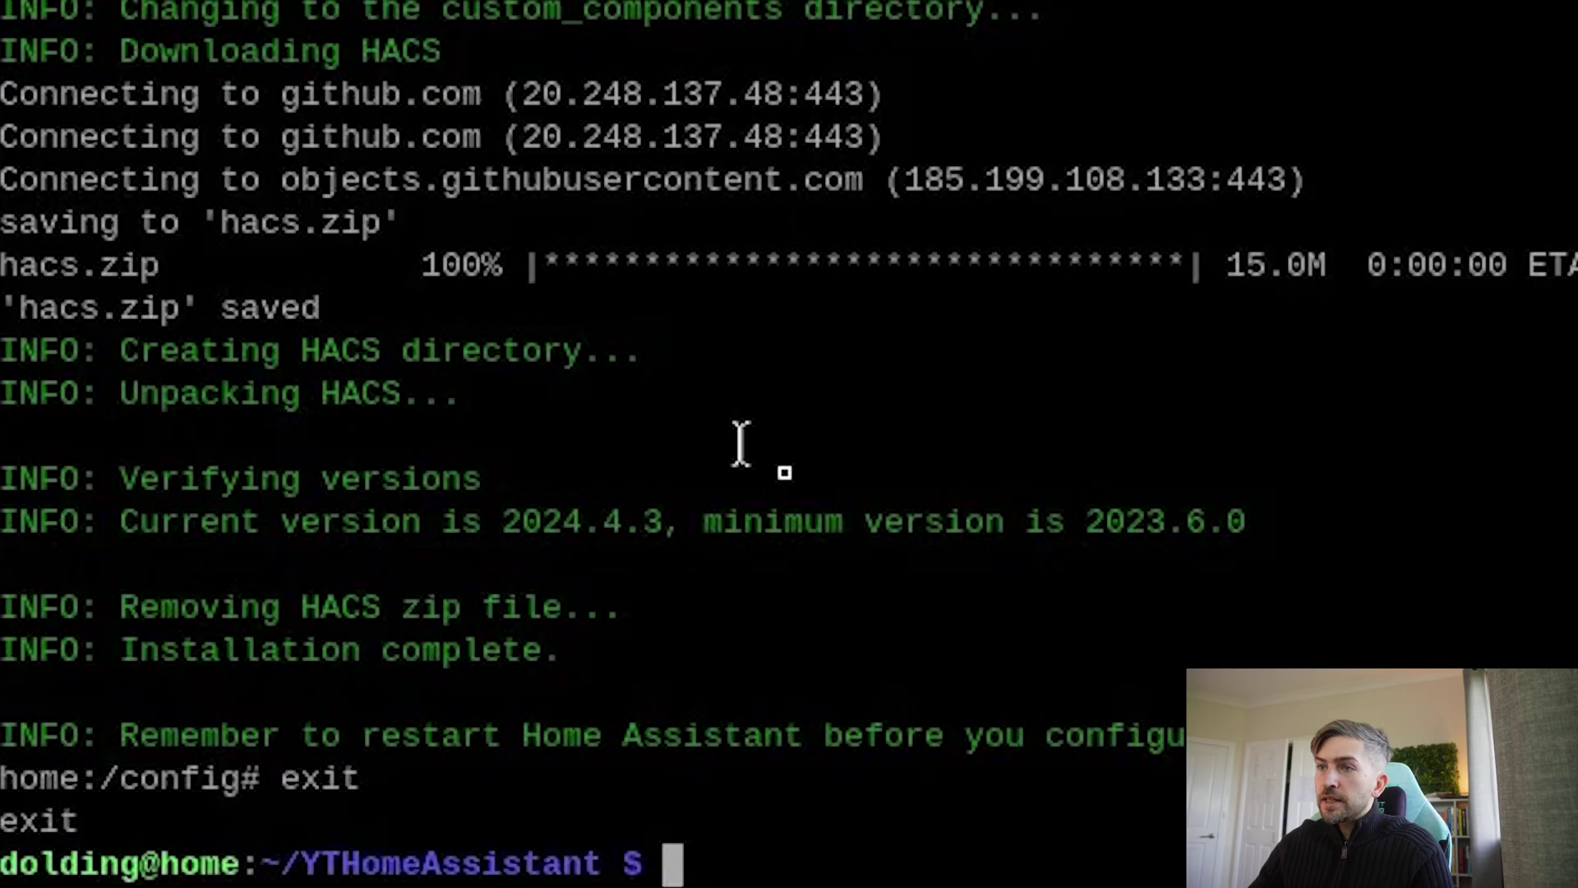
- List the project directory, change into config, and open configuration.yaml in nano with sudo
{"action": "type", "text": "ls"}
{"action": "key", "text": "Return"}
{"action": "type", "text": "cd conf"}
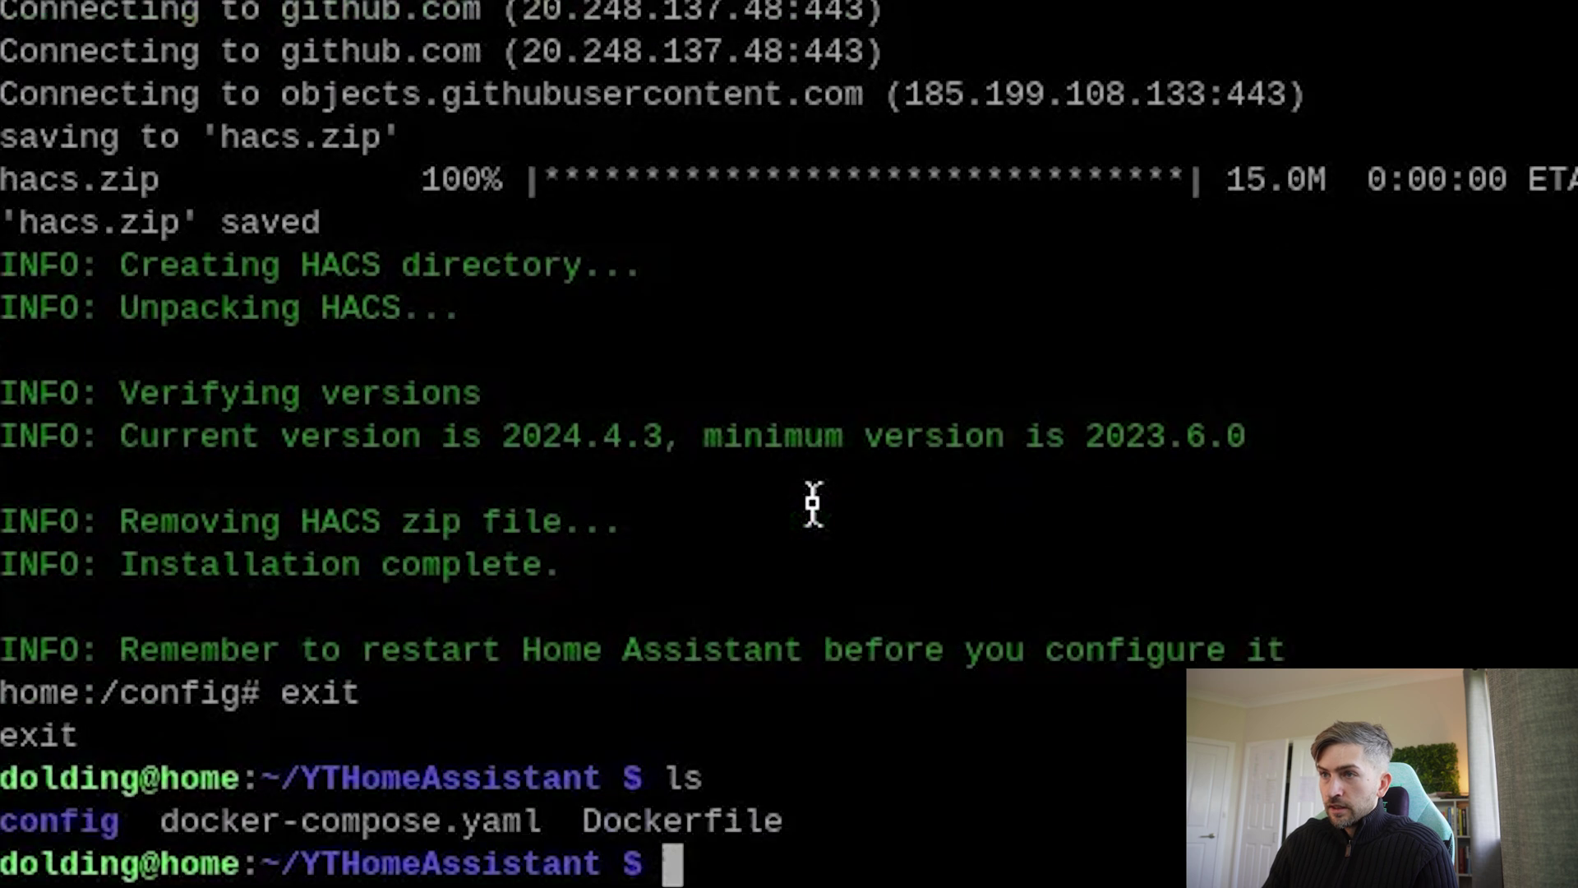
{"action": "key", "text": "Tab"}
{"action": "key", "text": "Return"}
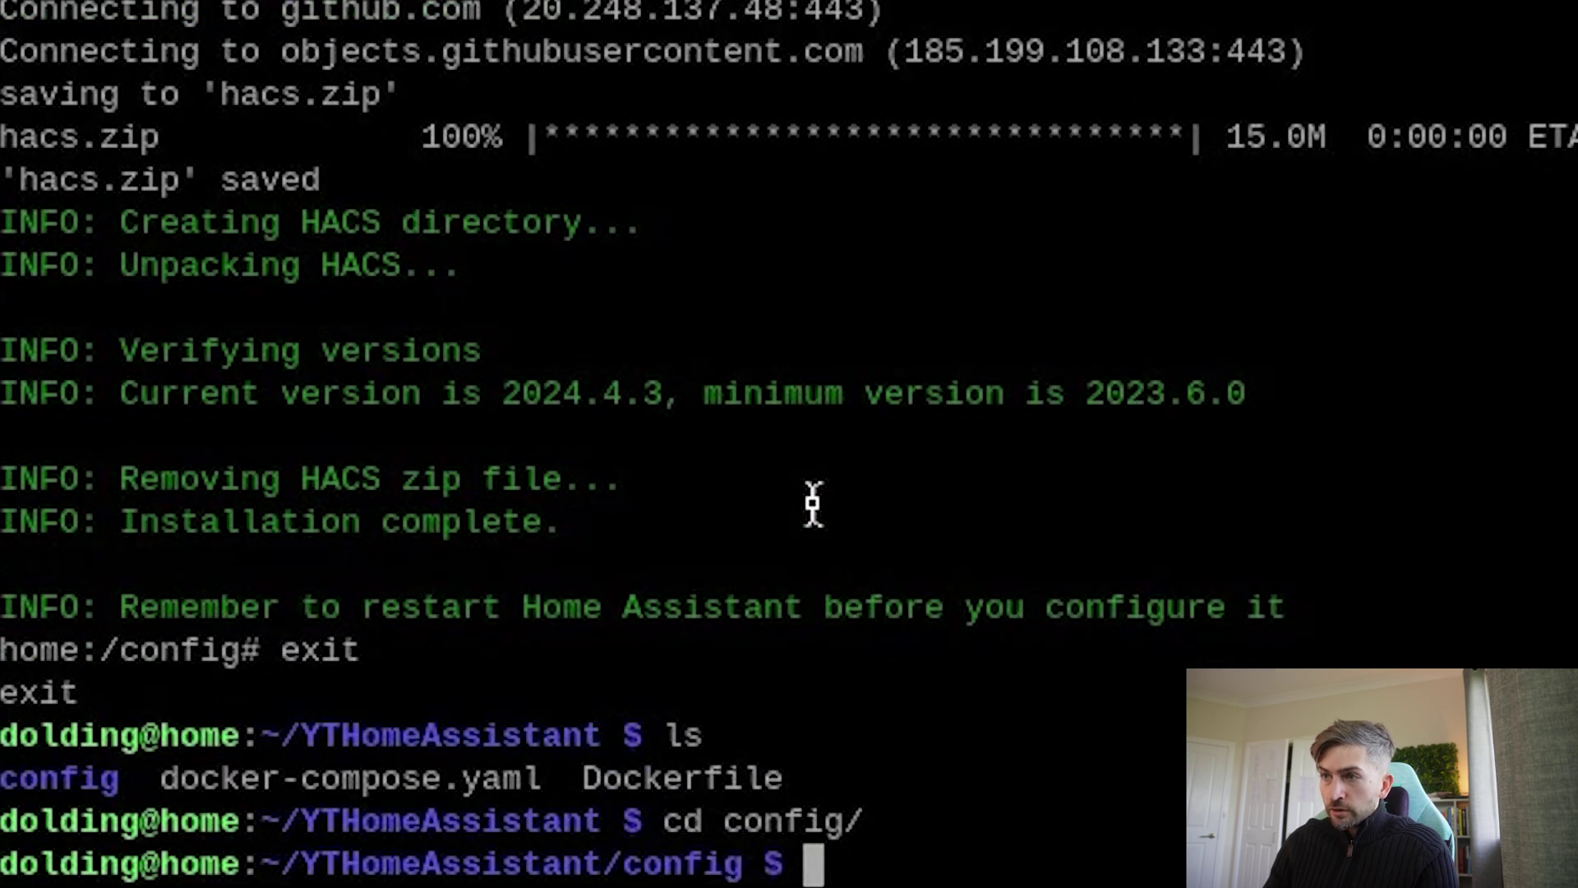
{"action": "type", "text": "sudo na"}
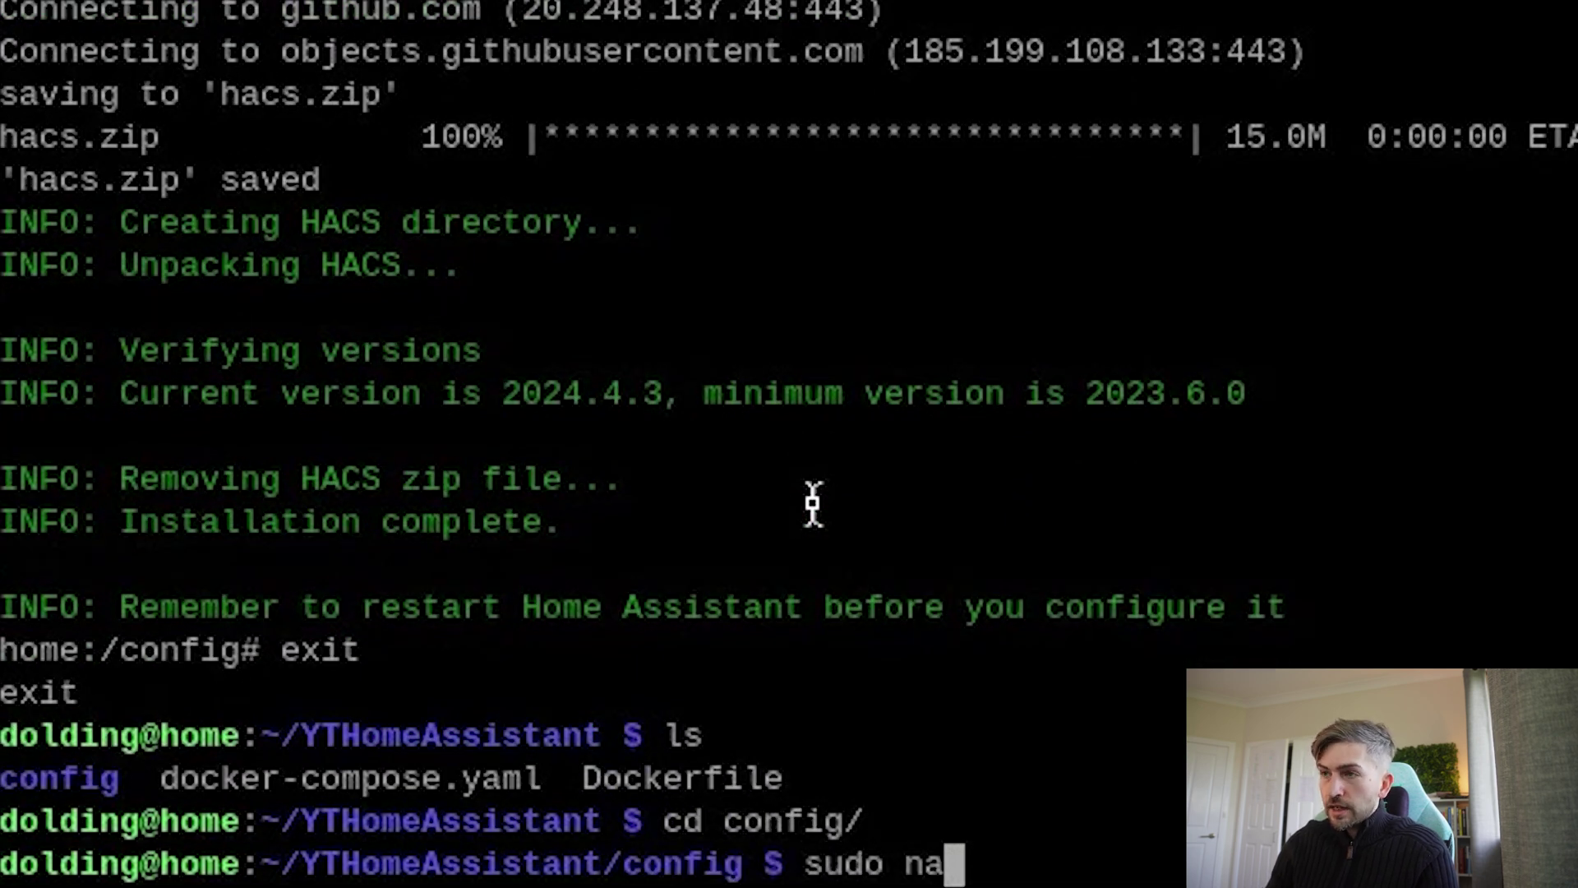
{"action": "type", "text": "no conf"}
{"action": "key", "text": "Tab"}
{"action": "key", "text": "Return"}
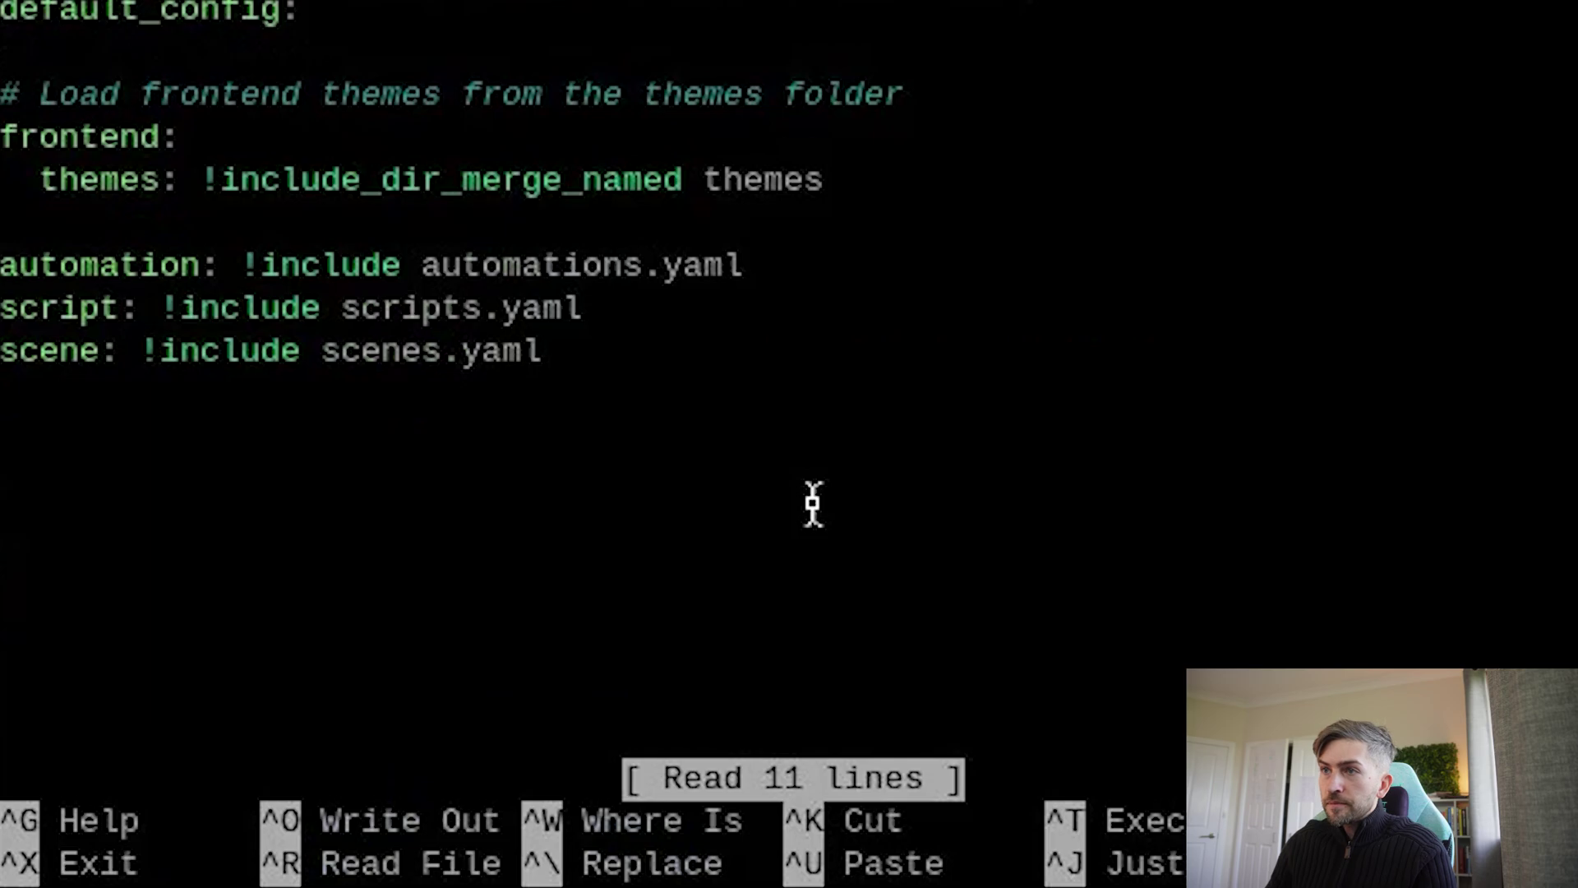
- Paste the copied pyscript and logger sections below the scene line in nano, save configuration.yaml and exit
{"action": "key", "text": "Down"}
{"action": "key", "text": "Down"}
{"action": "key", "text": "Down"}
{"action": "key", "text": "Down"}
{"action": "key", "text": "Down"}
{"action": "key", "text": "Down"}
{"action": "key", "text": "Down"}
{"action": "key", "text": "Down"}
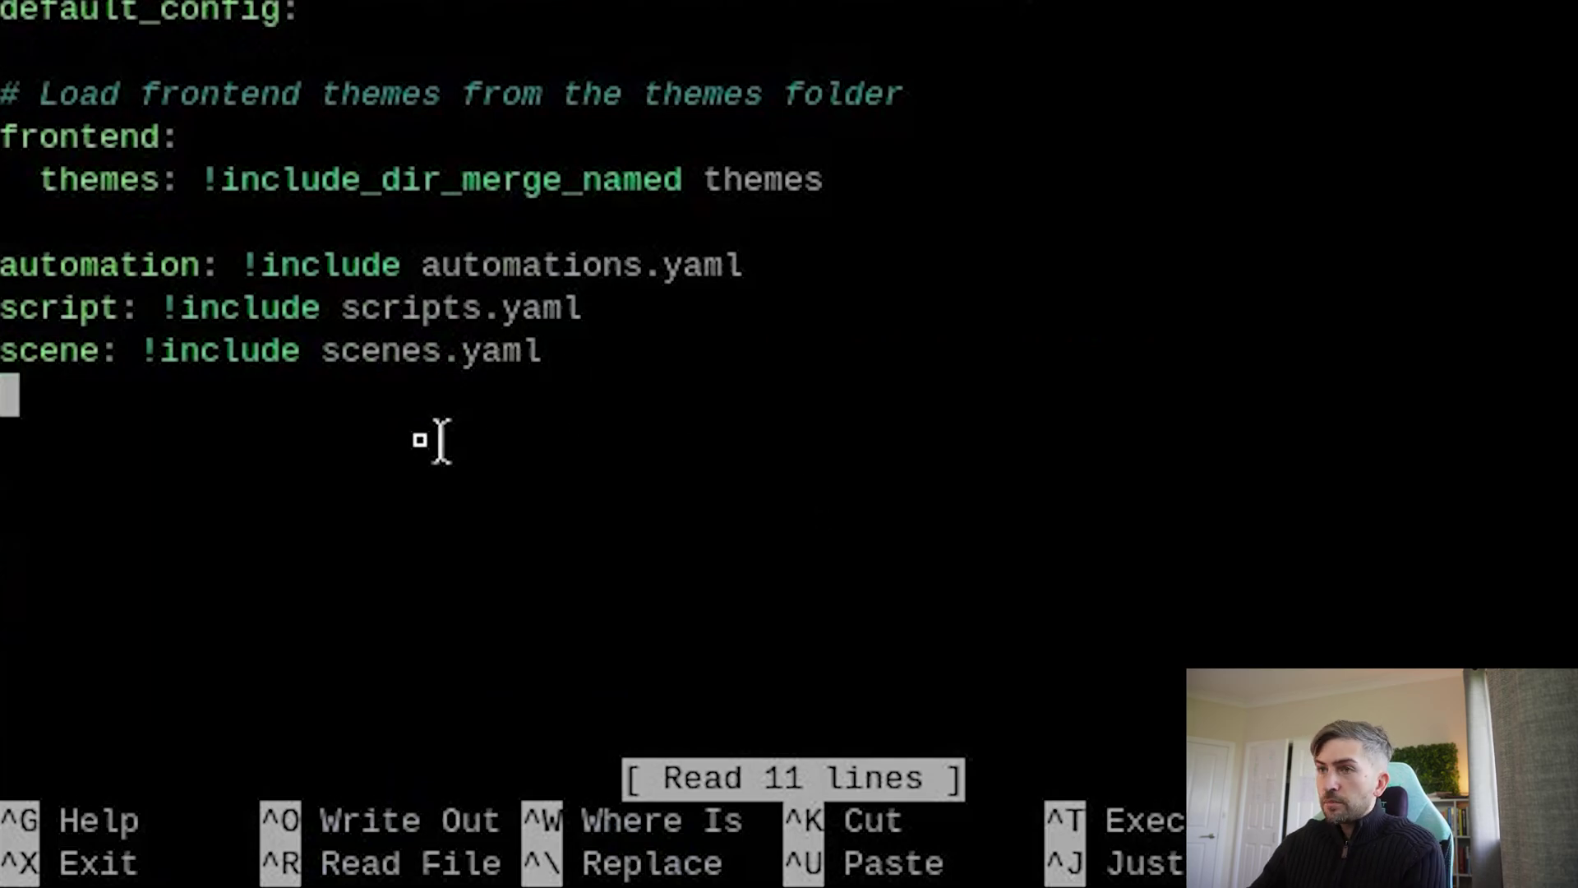
{"action": "key", "text": "Return"}
{"action": "right_click", "coordinate": [158, 448]}
{"action": "key", "text": "Escape"}
{"action": "key", "text": "ctrl+shift+v"}
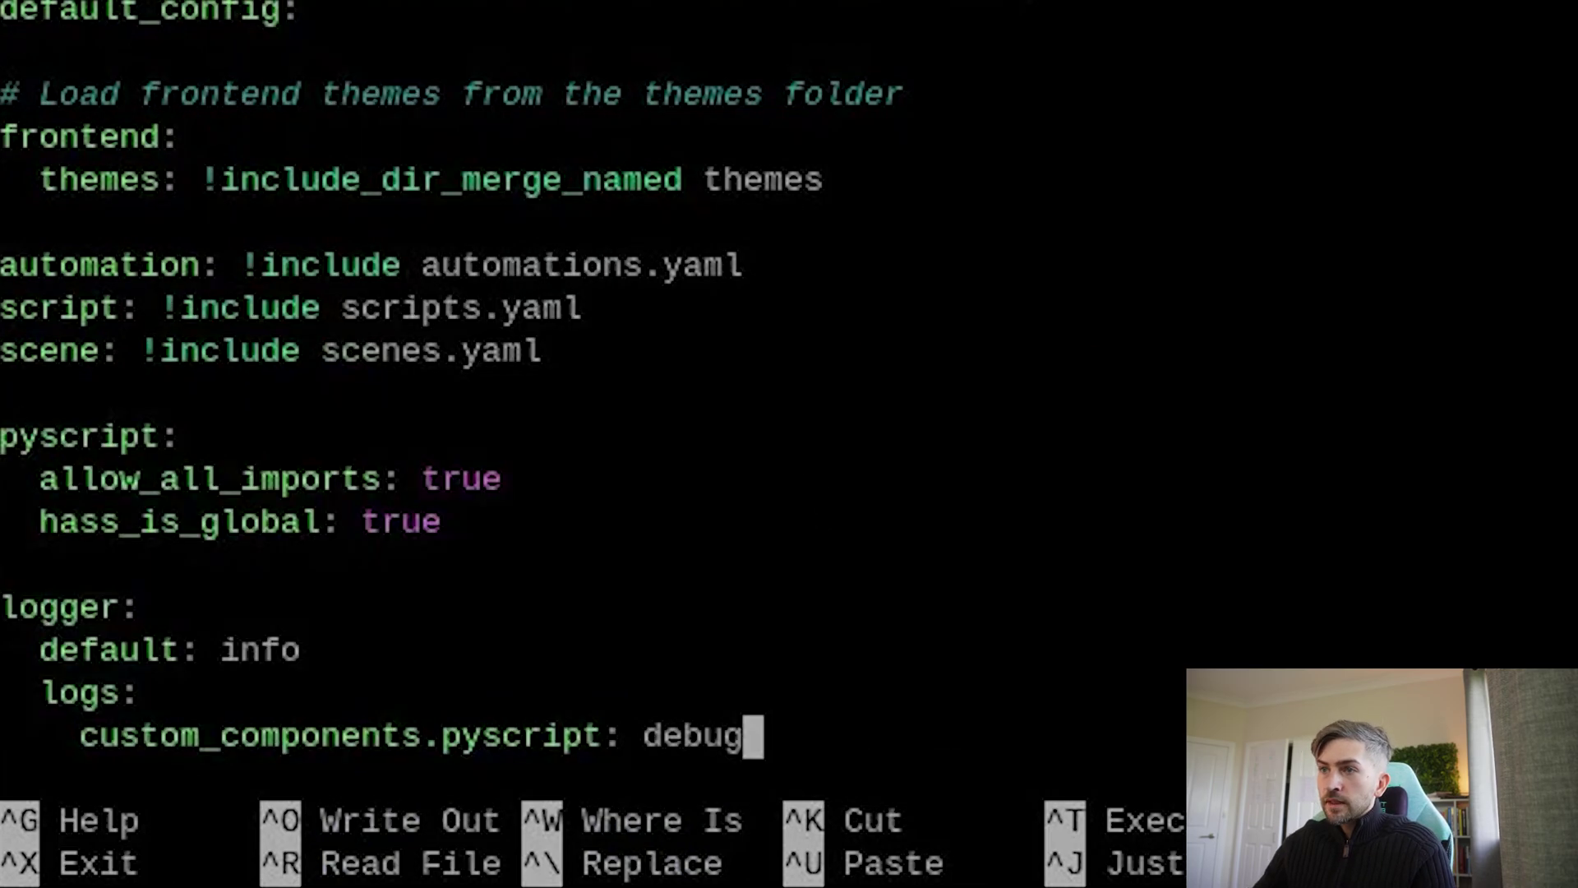
{"action": "key", "text": "ctrl+x"}
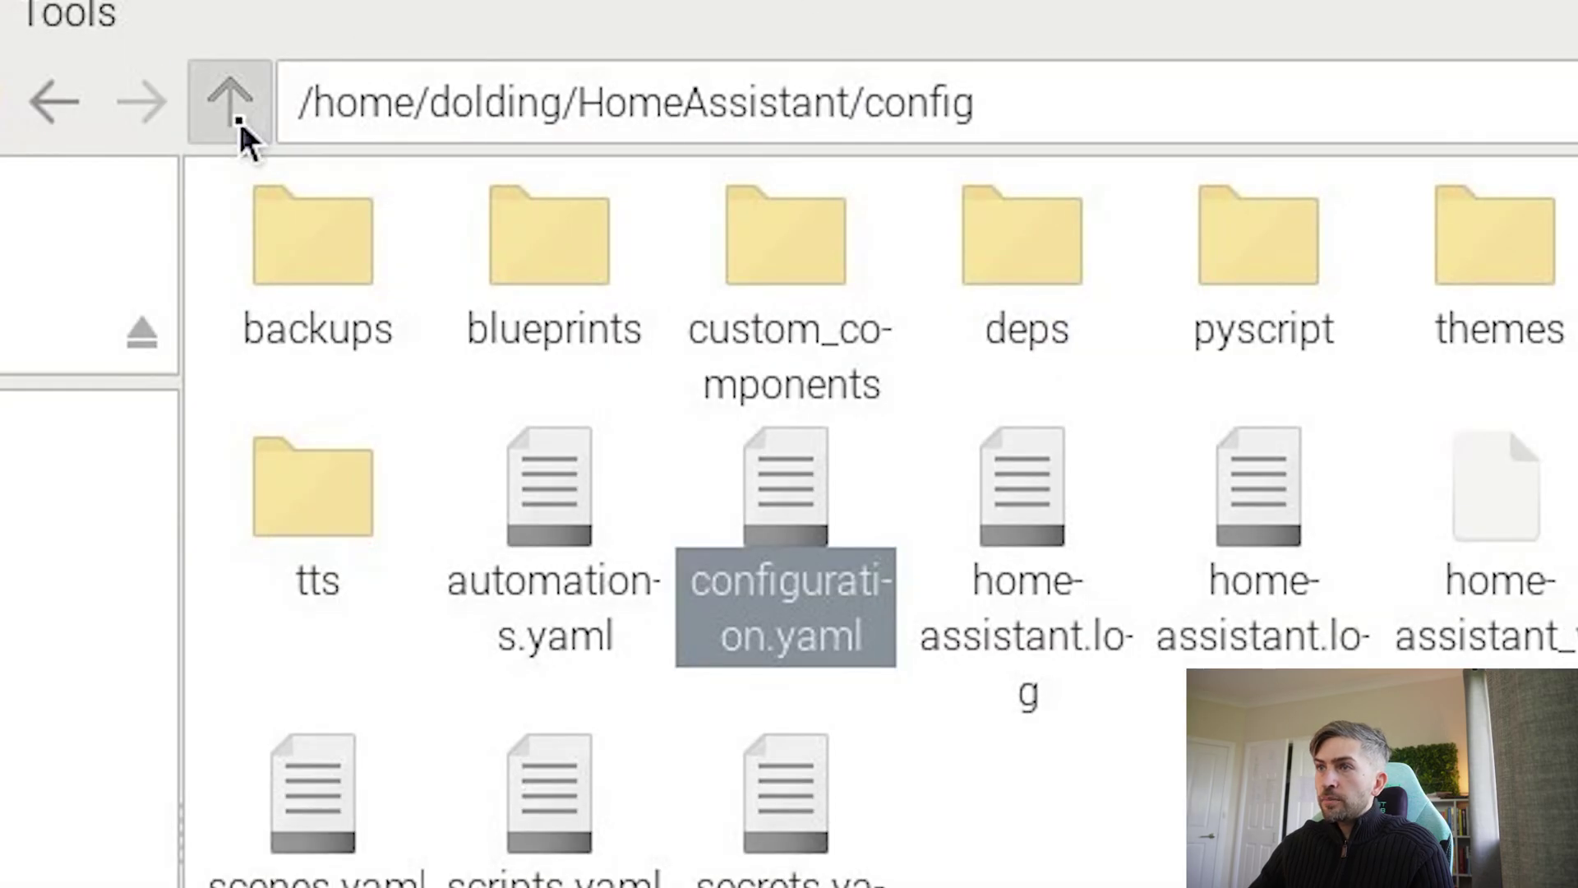
- Reopen configuration.yaml from YTHomeAssistant/config in the text editor and check the pyscript and logger sections
{"action": "left_click", "coordinate": [238, 118]}
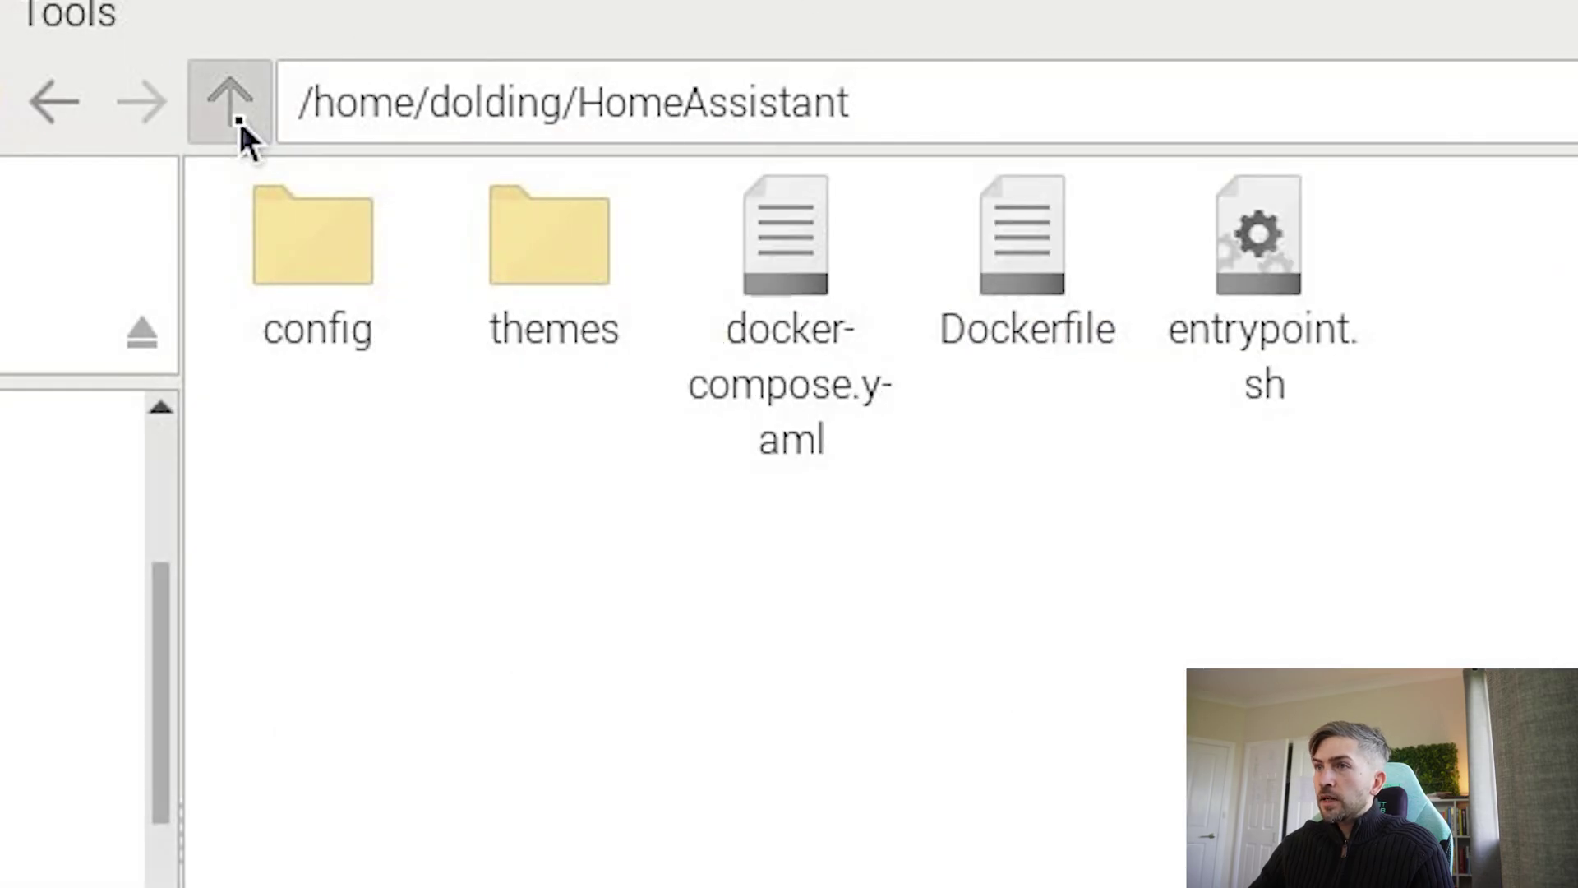
{"action": "left_click", "coordinate": [238, 117]}
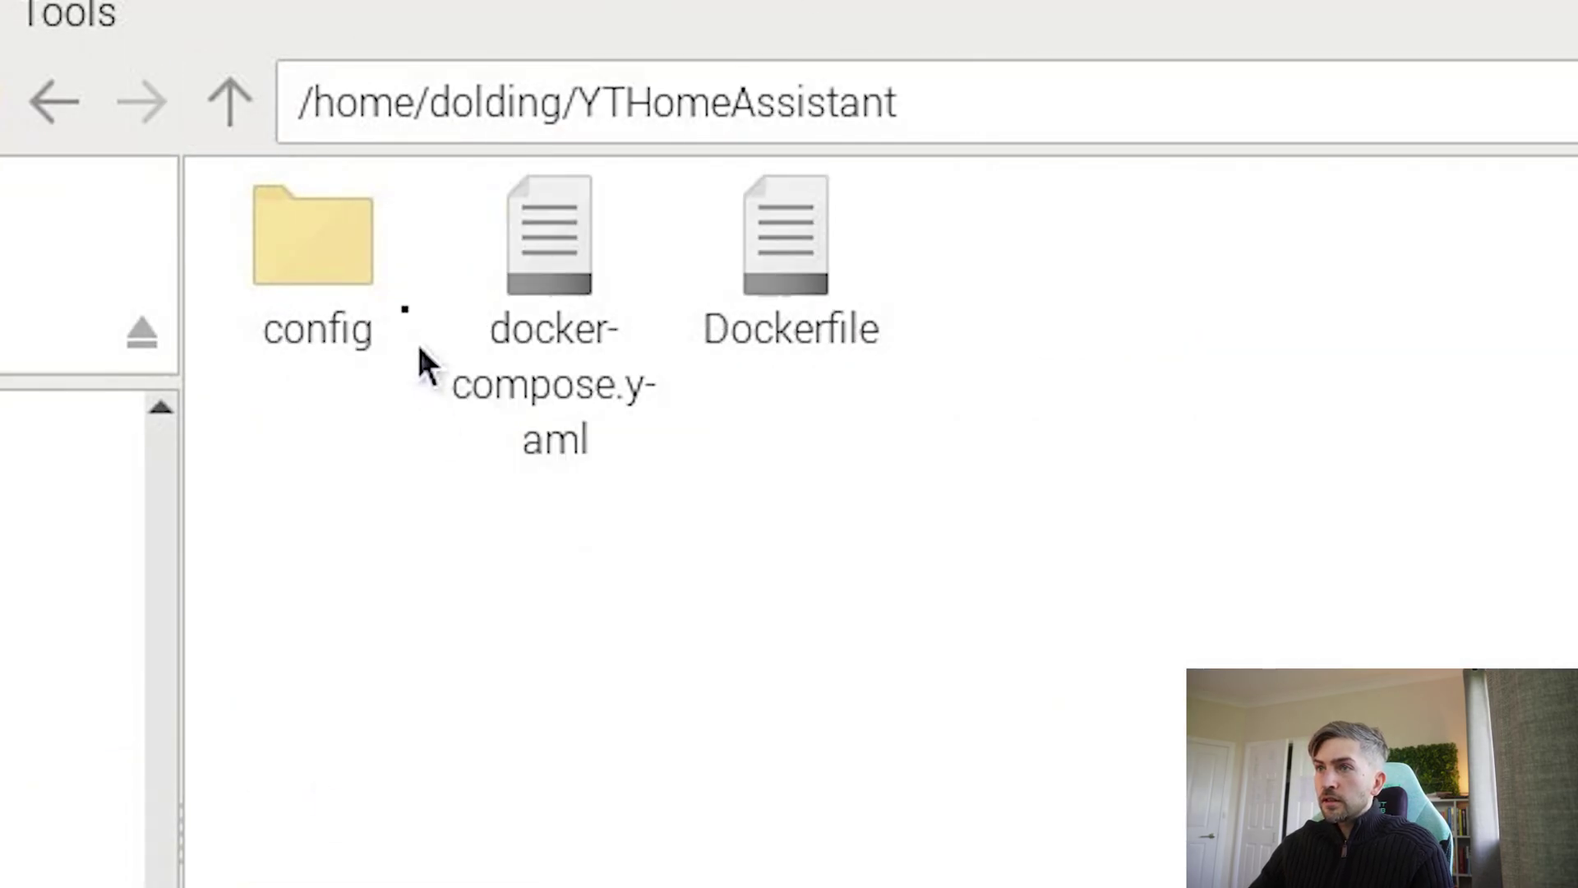
{"action": "double_click", "coordinate": [368, 251]}
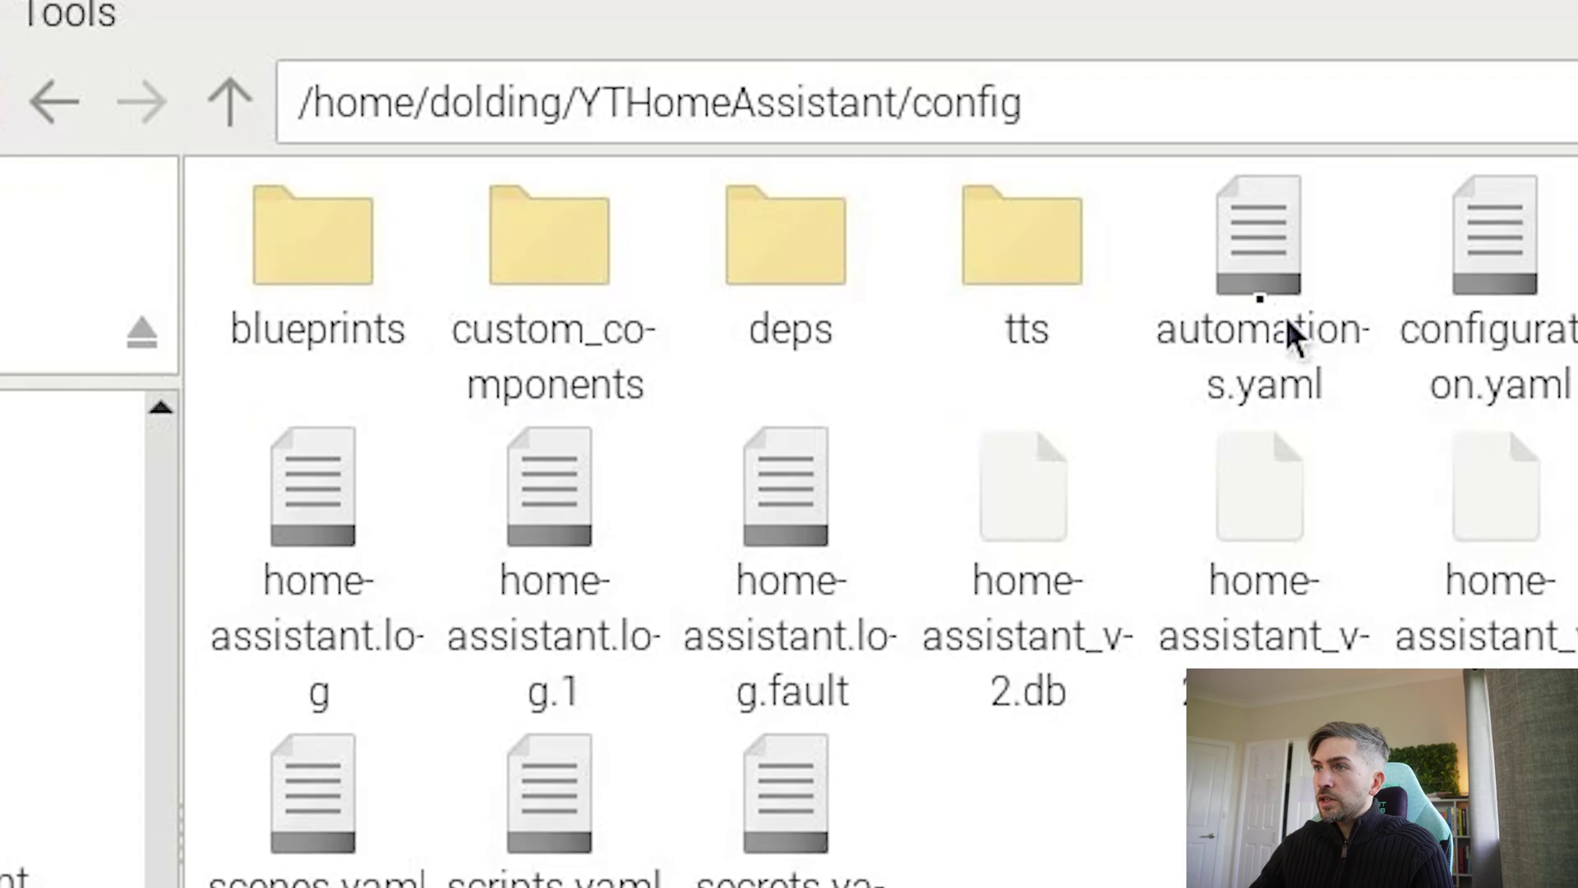
{"action": "double_click", "coordinate": [1474, 233]}
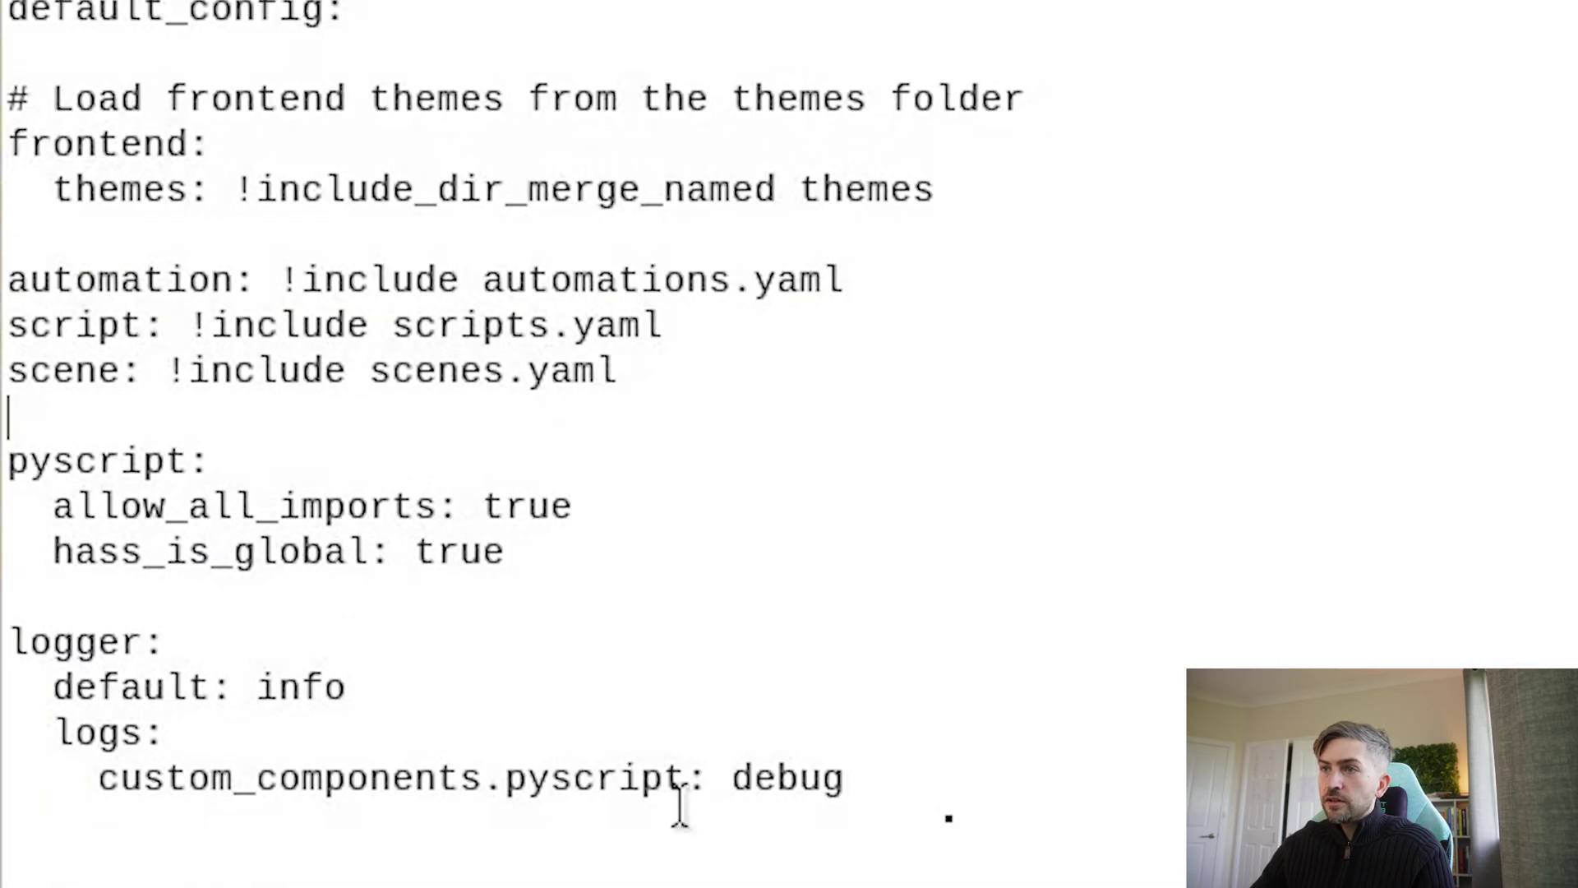
{"action": "left_click_drag", "start_coordinate": [680, 810], "coordinate": [8, 465]}
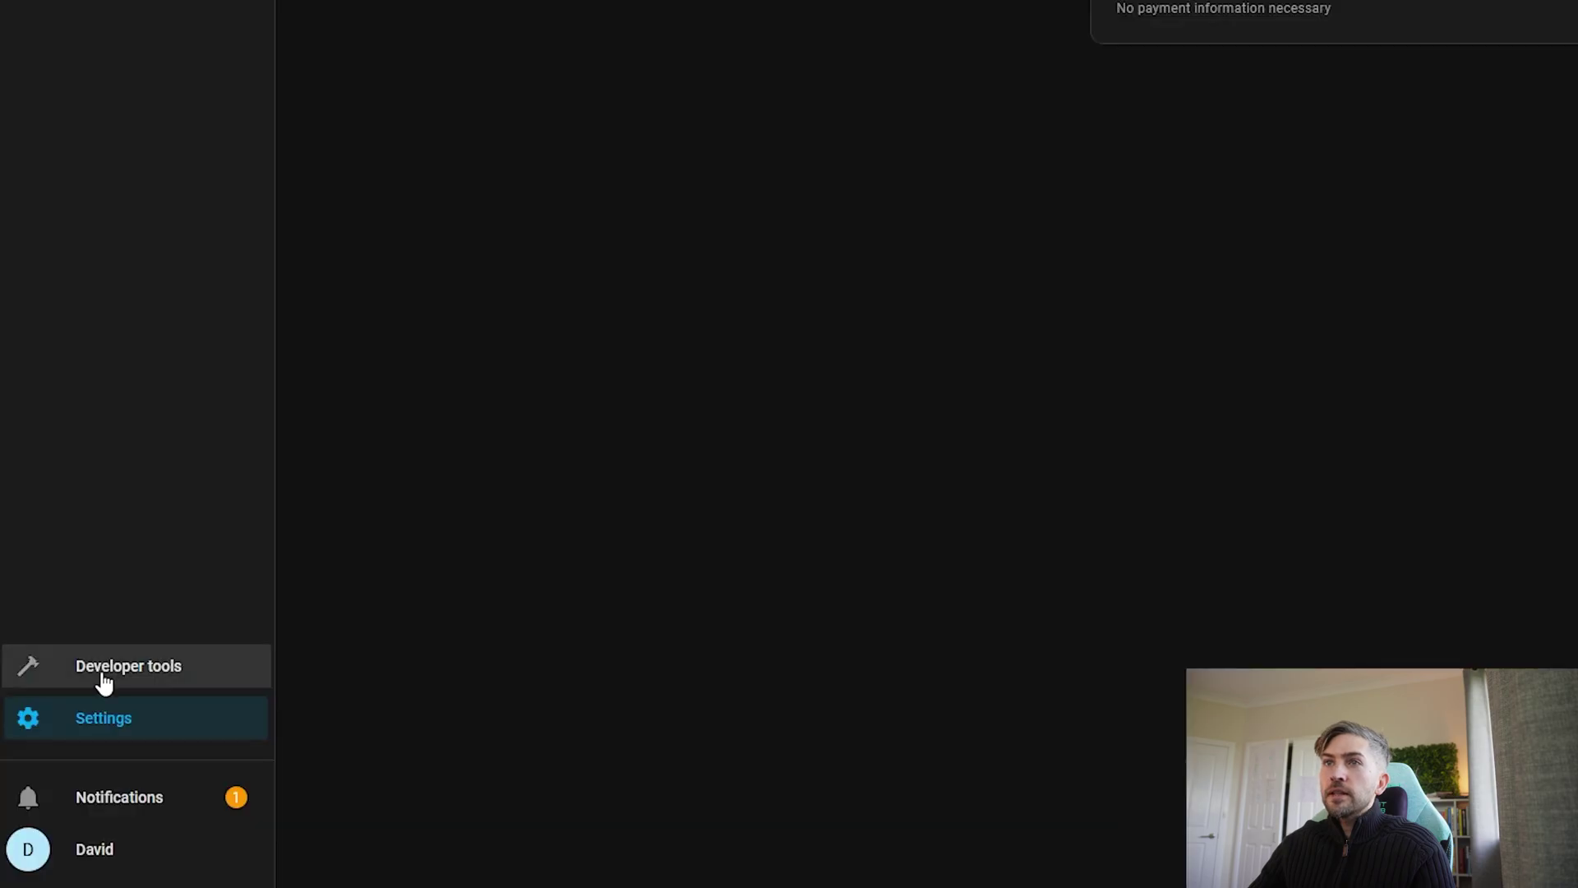
- Restart Home Assistant from the developer tools to apply the edited configuration.yaml
{"action": "left_click", "coordinate": [100, 668]}
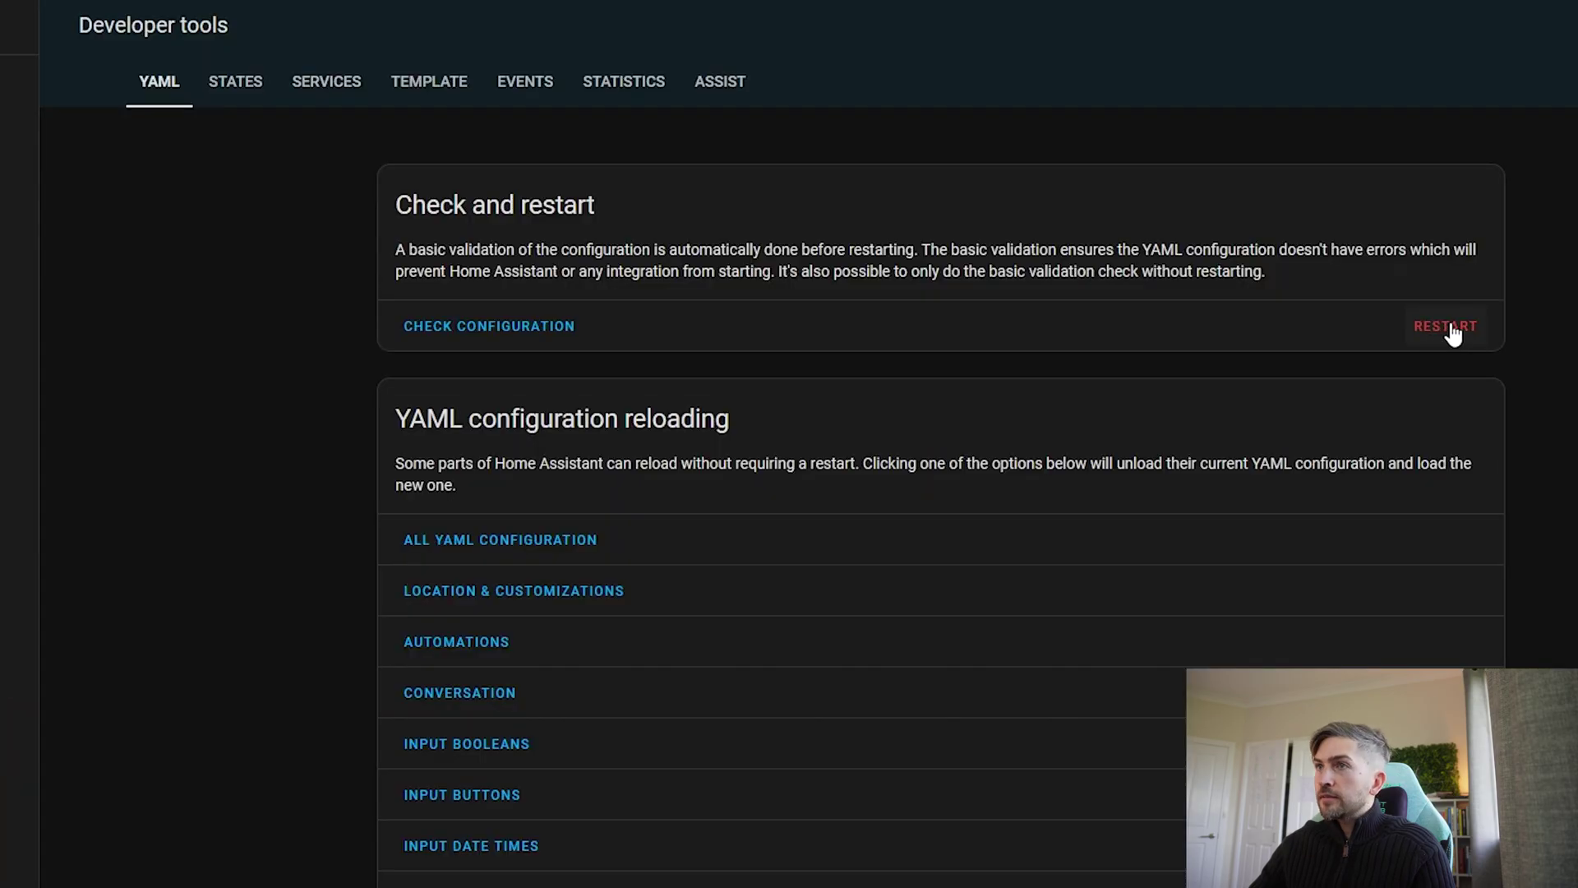
{"action": "left_click", "coordinate": [1449, 329]}
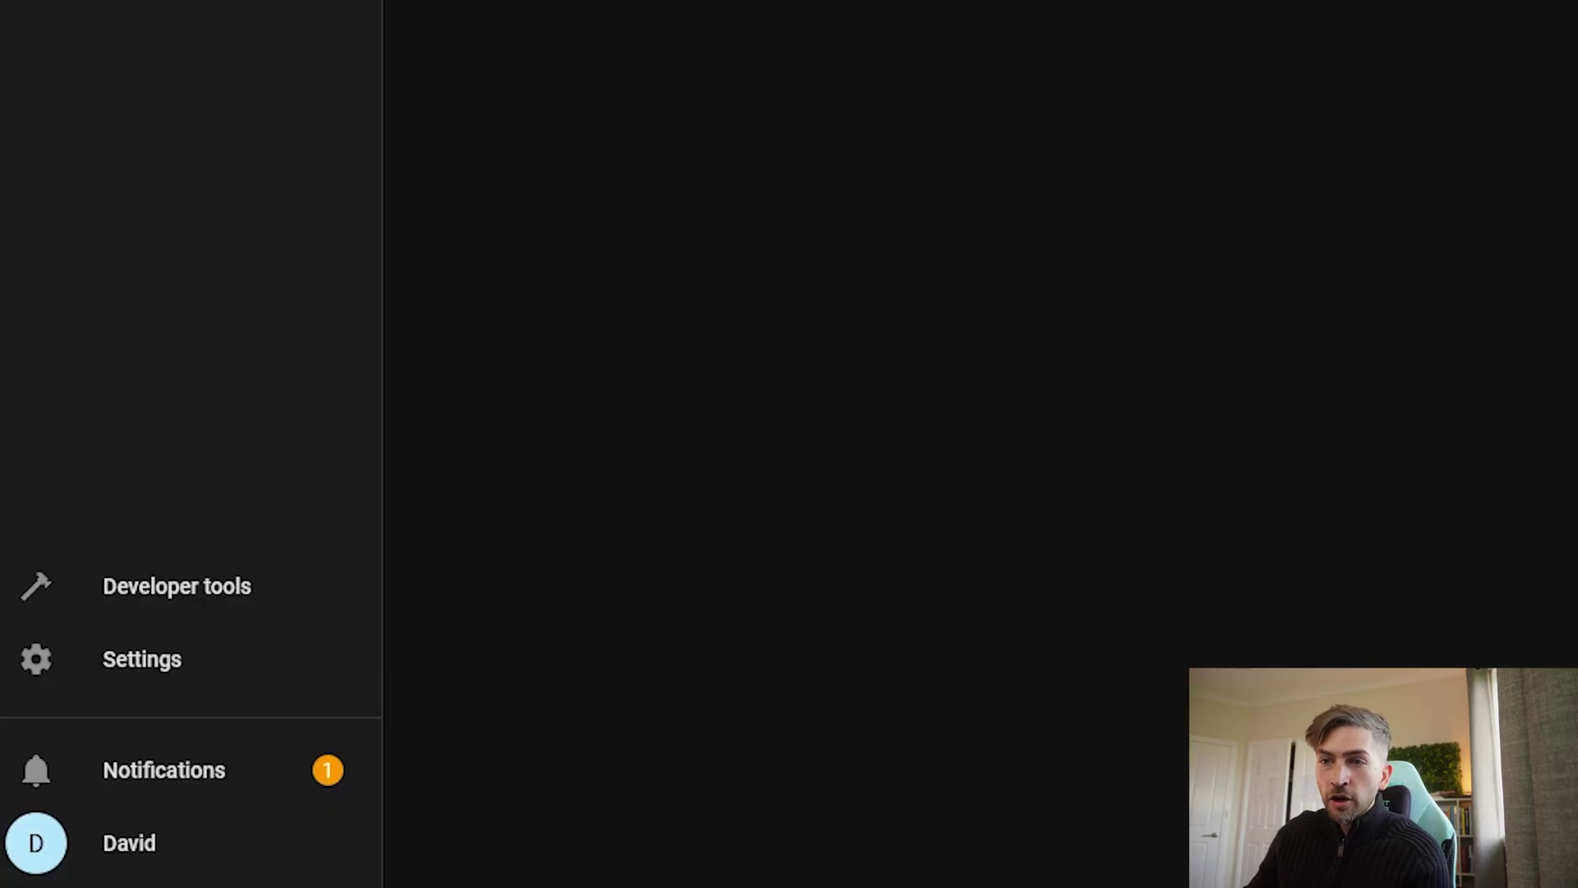
- Search the developer tools services for "pysc" and choose the pyscript.reload service
{"action": "left_click", "coordinate": [200, 588]}
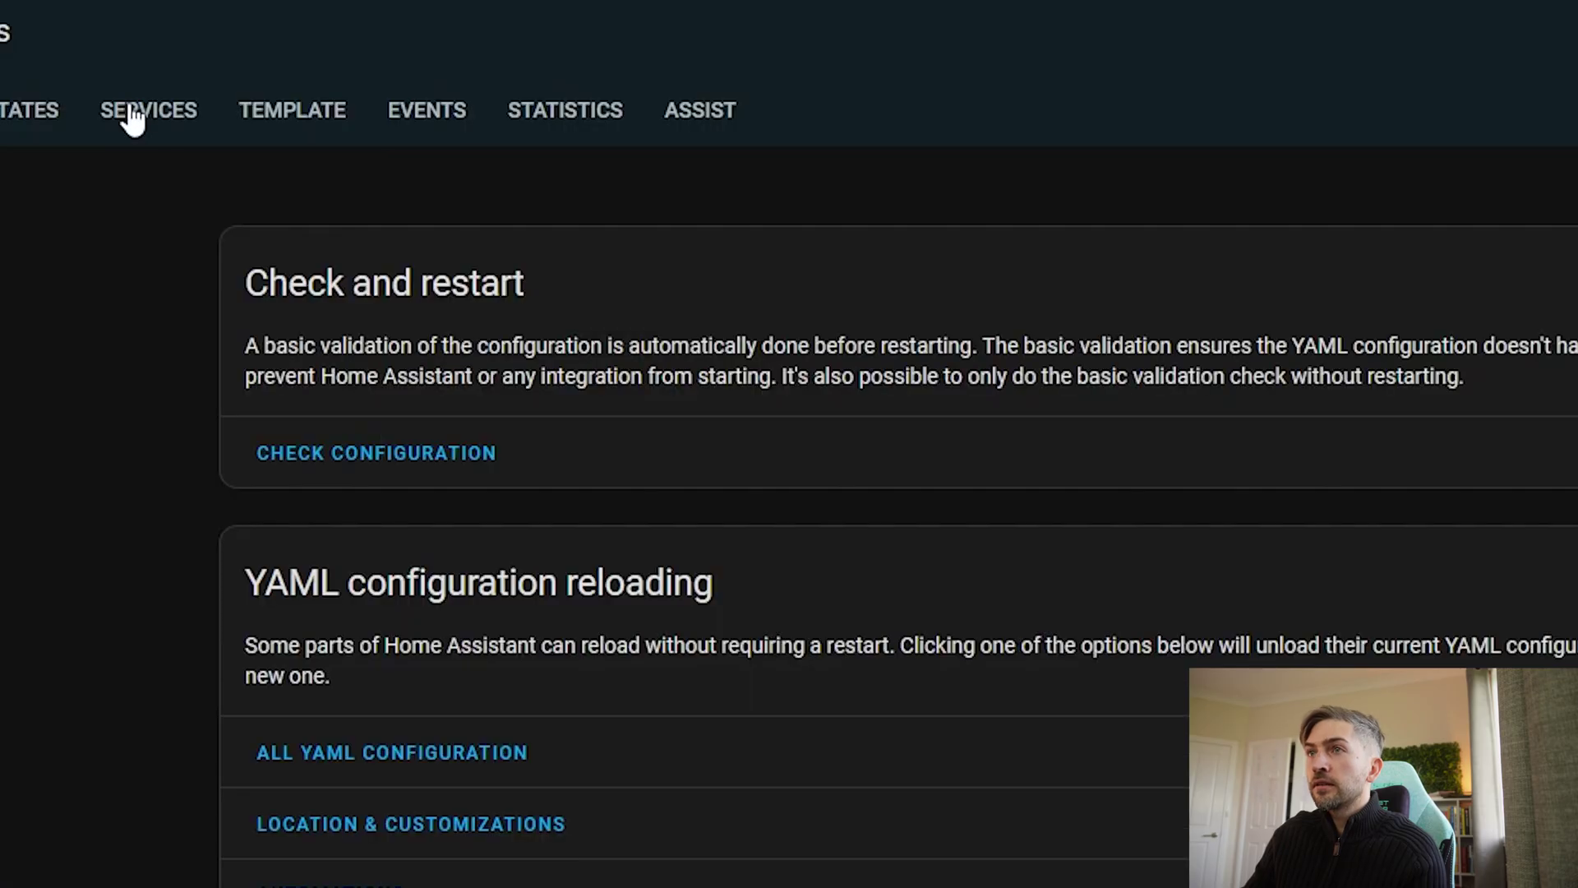
{"action": "left_click", "coordinate": [132, 115]}
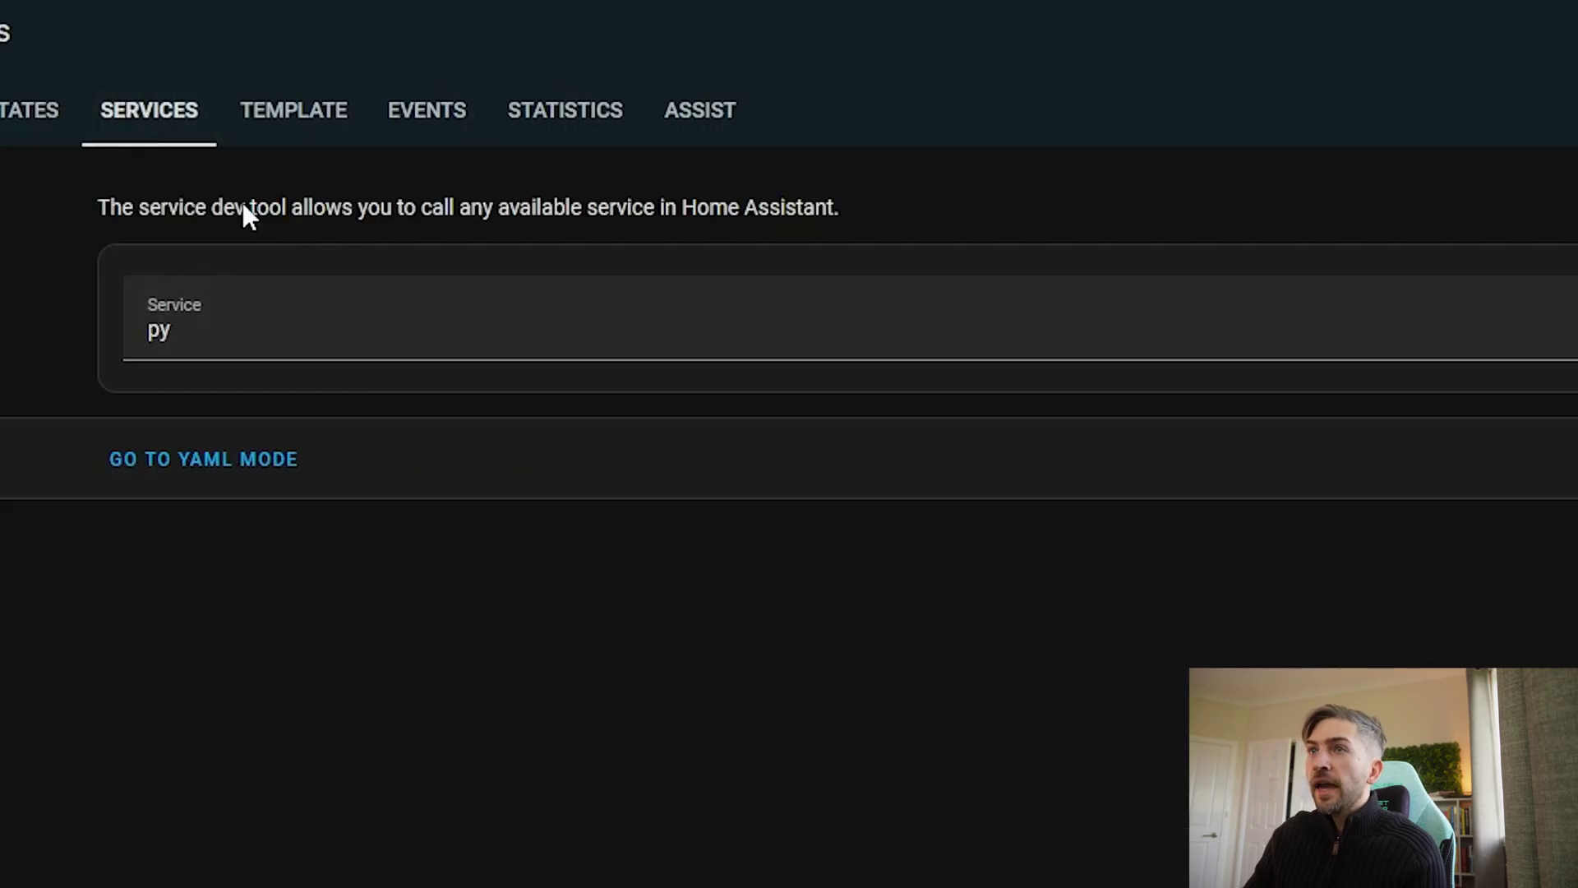
{"action": "left_click", "coordinate": [444, 321]}
{"action": "left_click_drag", "start_coordinate": [455, 321], "coordinate": [37, 304]}
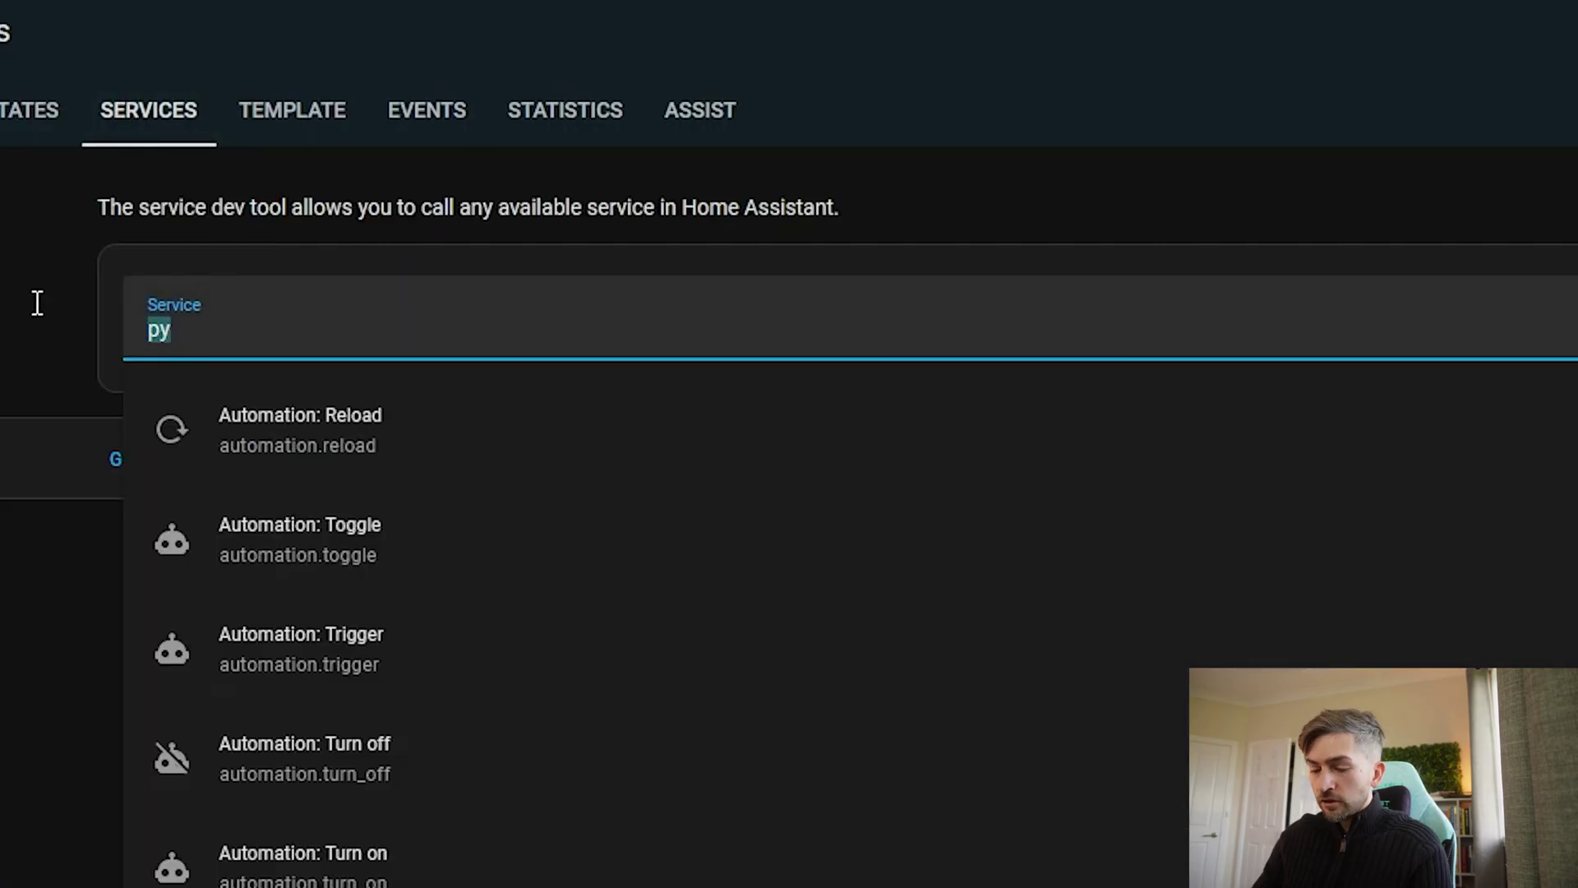
{"action": "type", "text": "pysc"}
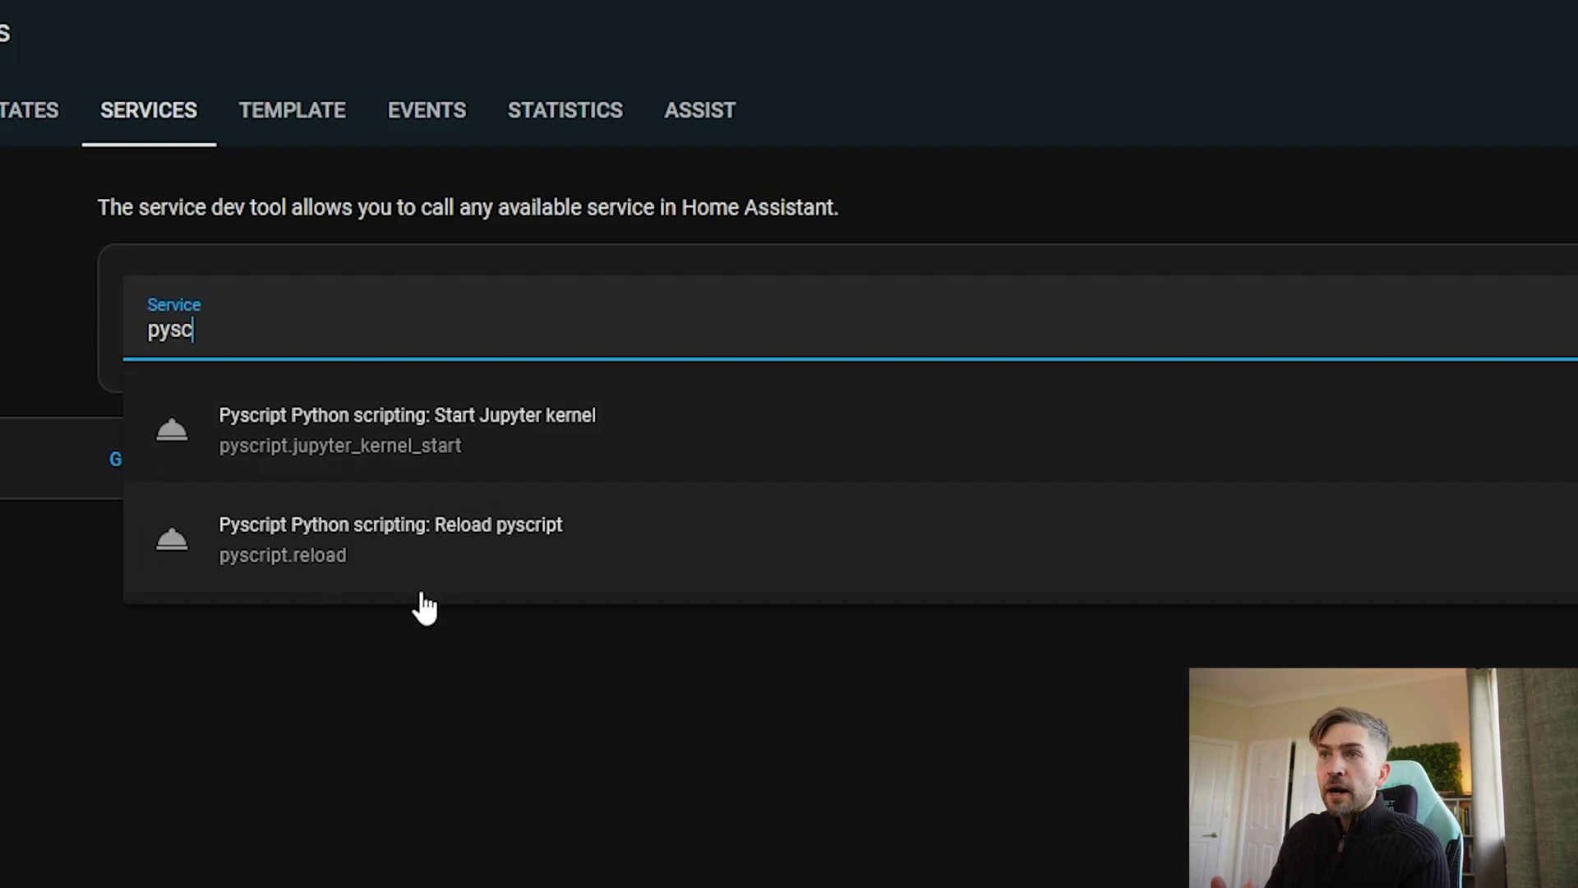
{"action": "left_click", "coordinate": [347, 551]}
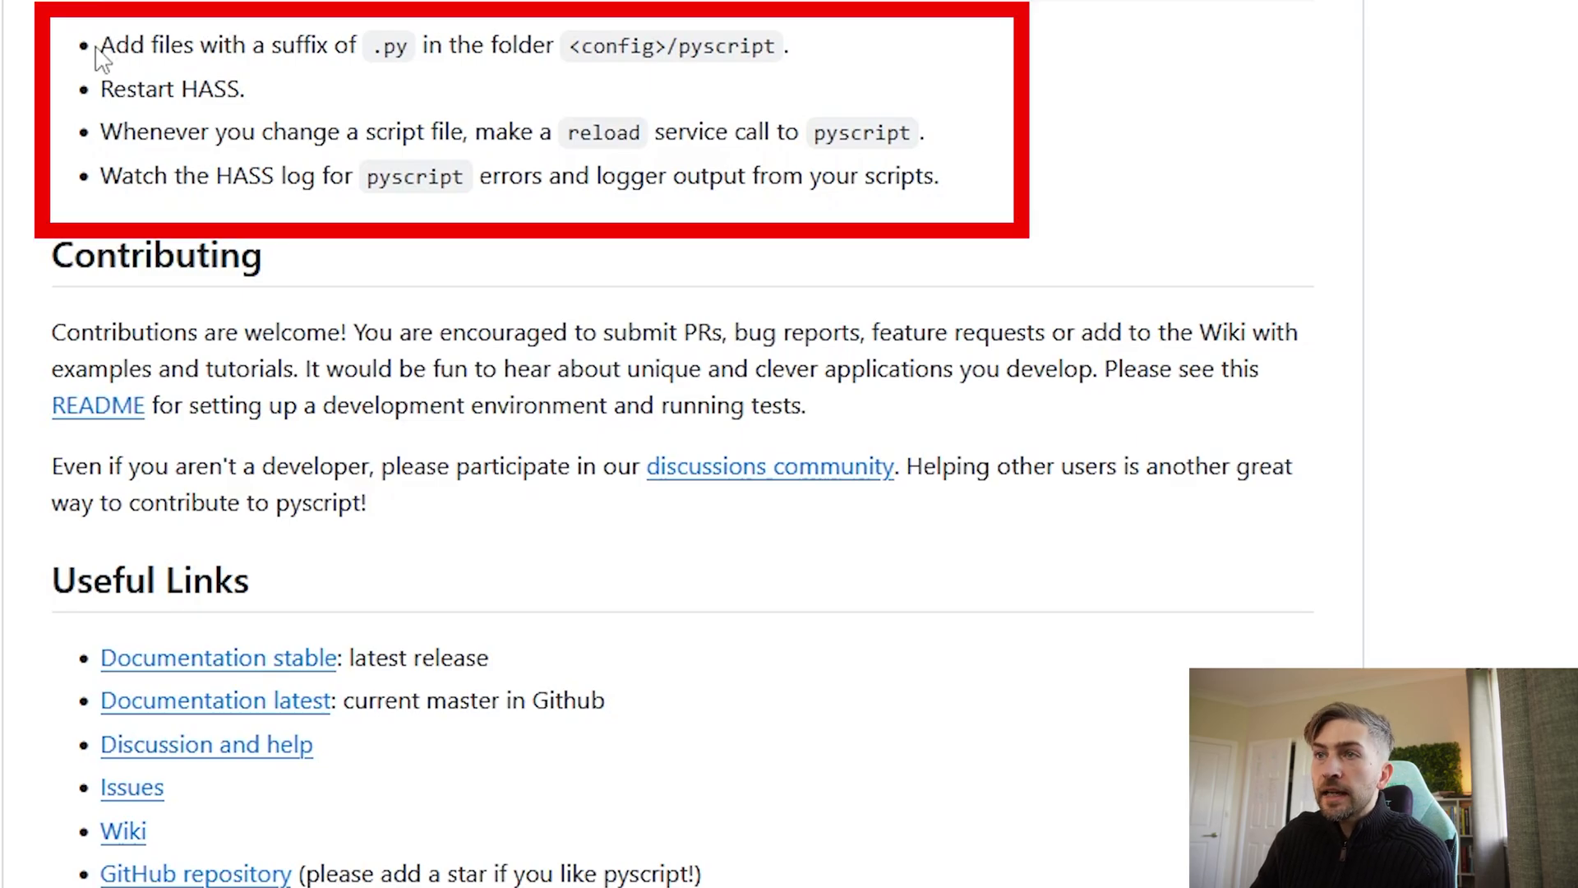
- Highlight the .py suffix and config folder in the pyscript usage instructions and copy the folder name "pyscript"
{"action": "left_click_drag", "start_coordinate": [377, 42], "coordinate": [420, 51]}
{"action": "left_click_drag", "start_coordinate": [571, 46], "coordinate": [670, 46]}
{"action": "double_click", "coordinate": [728, 47]}
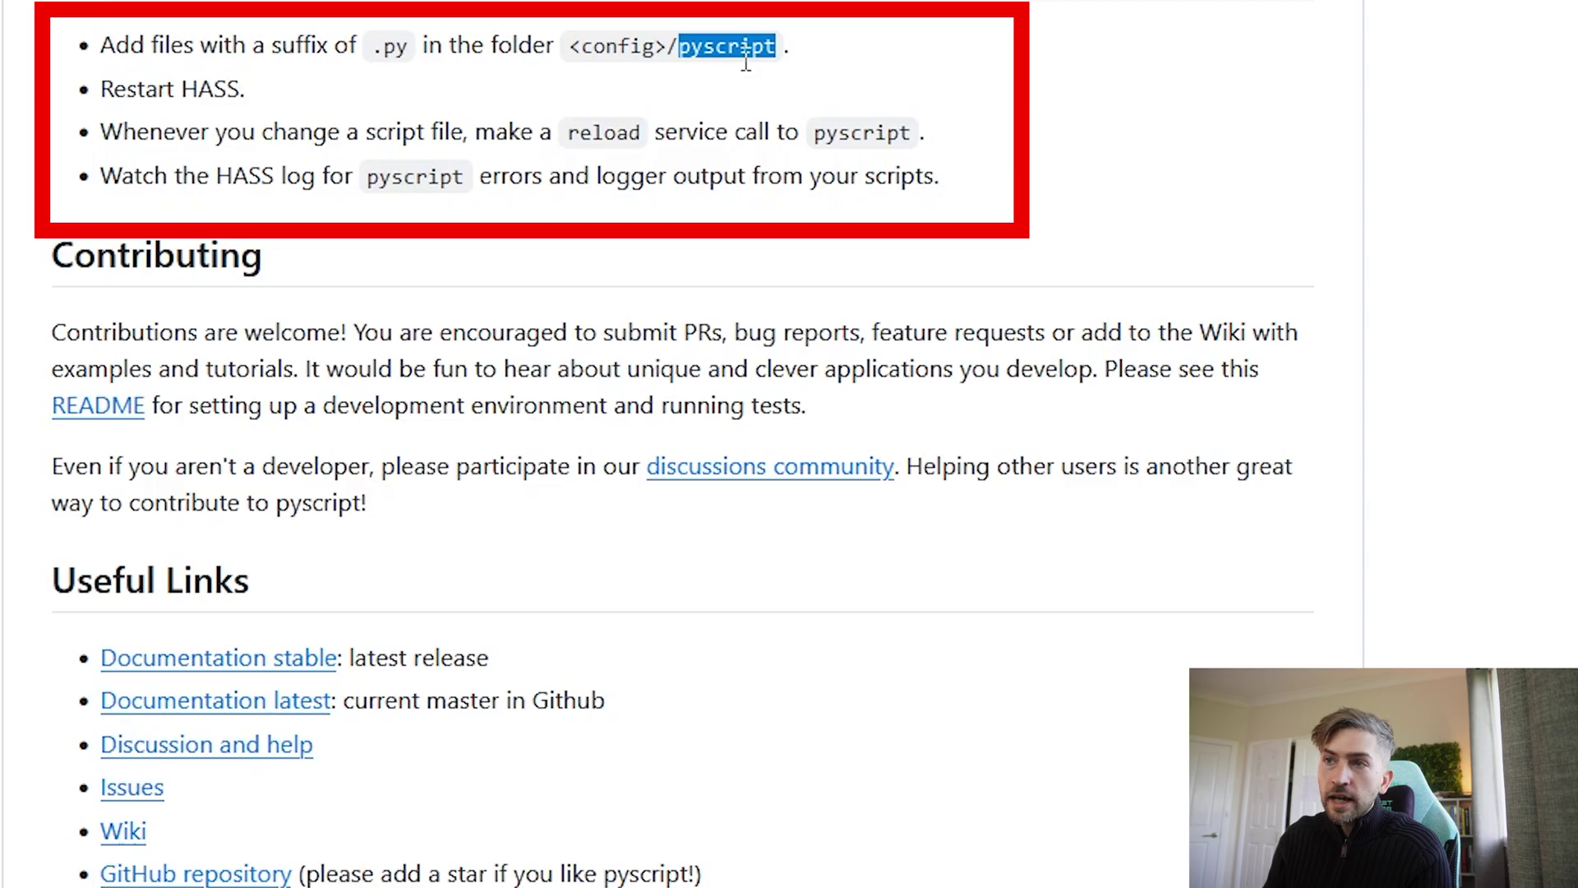
{"action": "right_click", "coordinate": [739, 49]}
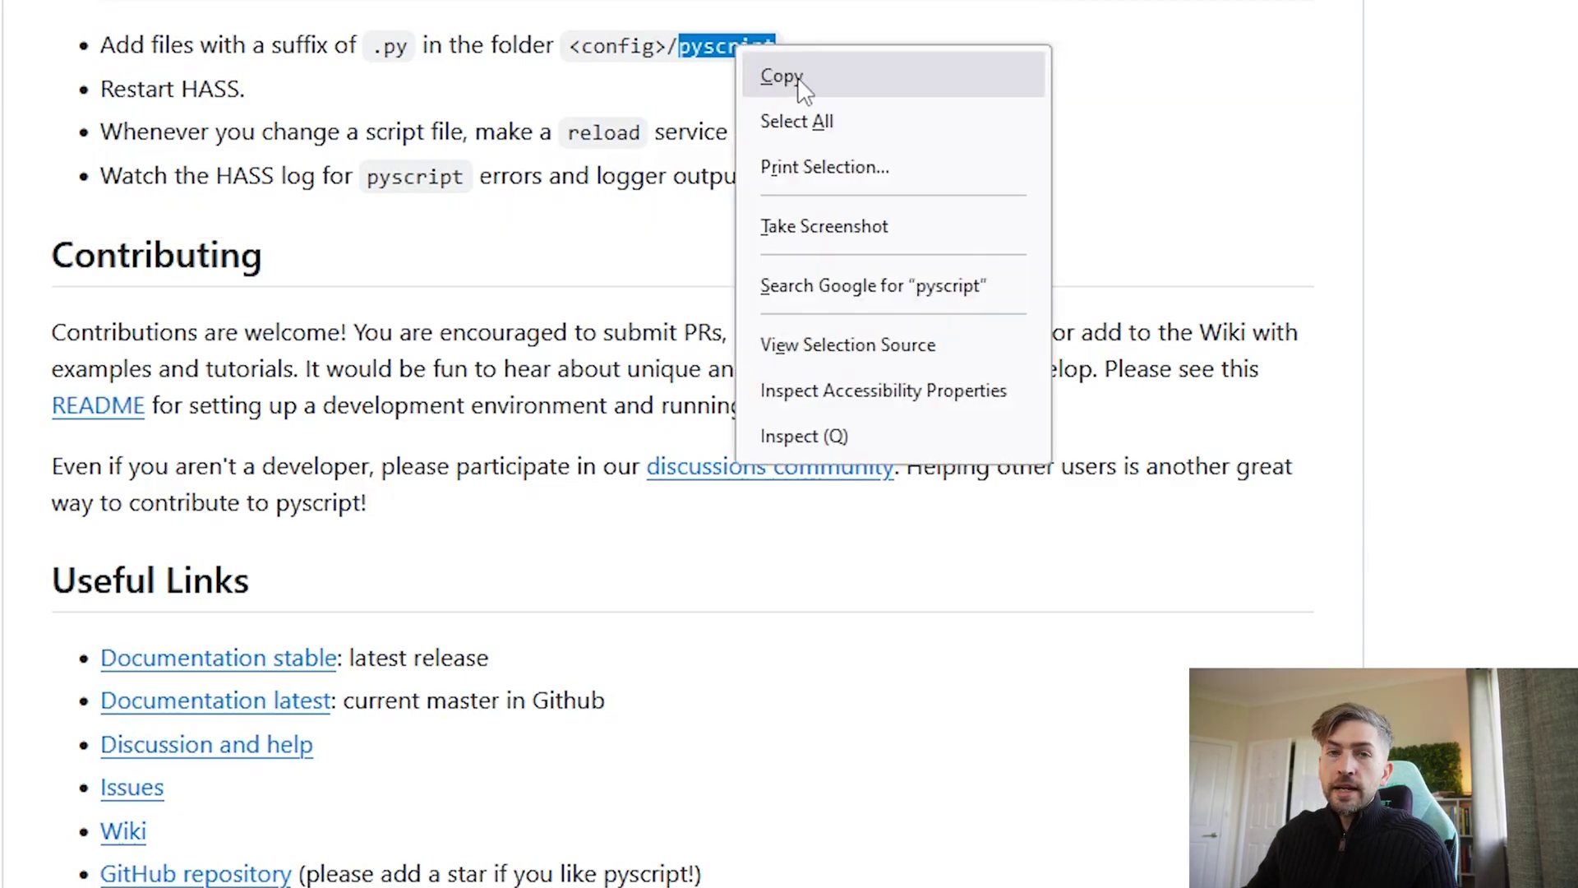
{"action": "left_click", "coordinate": [797, 77]}
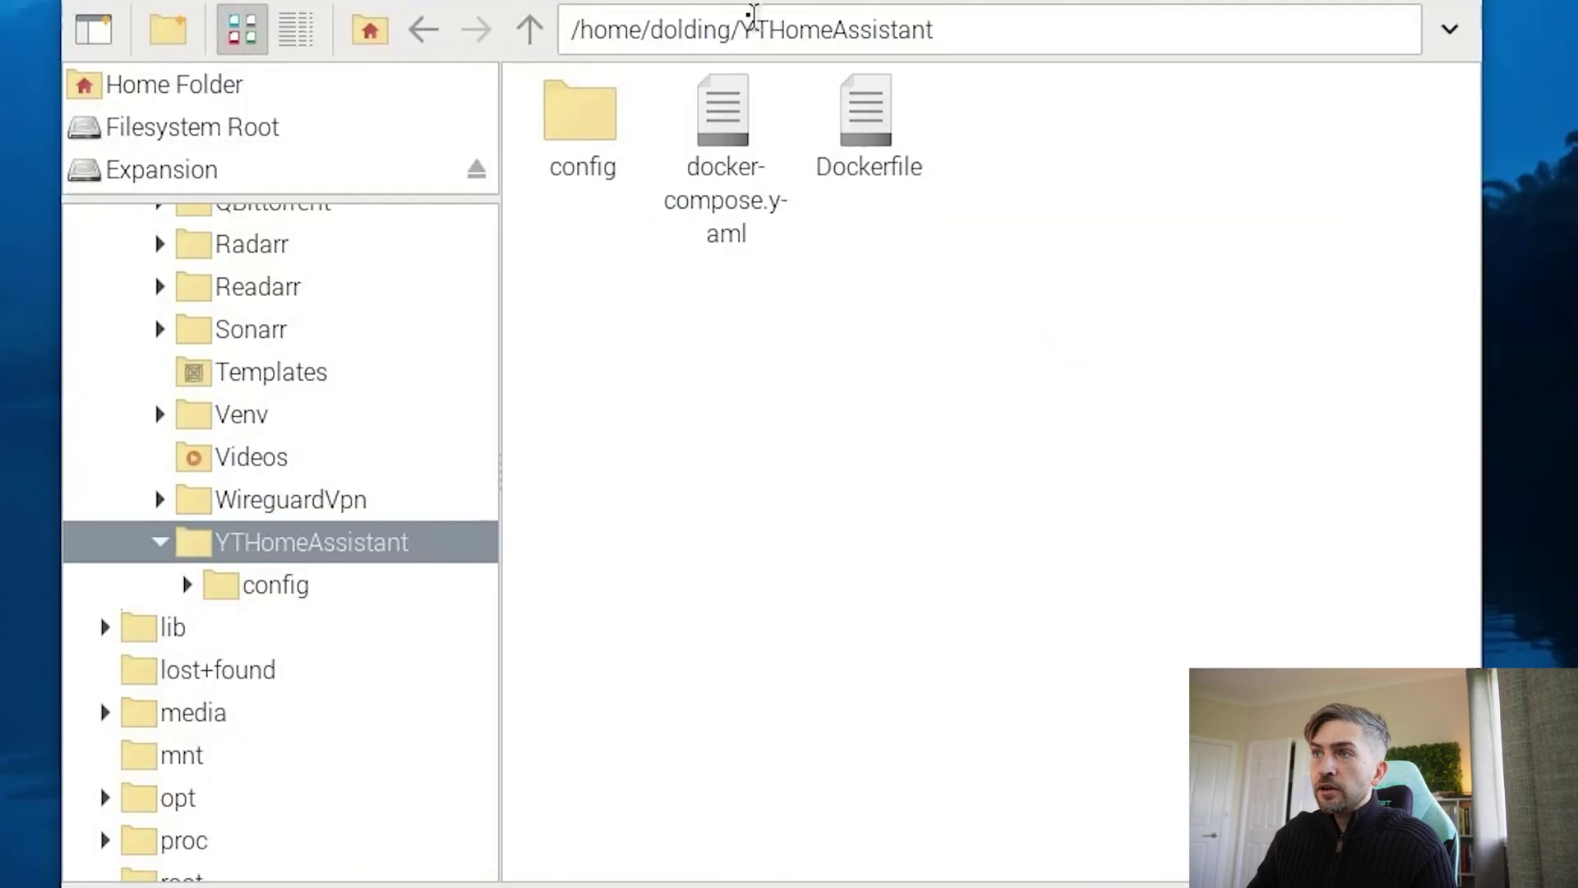
- In the file manager, open YTHomeAssistant/config/pyscript and enter "hello" as the name for a new file
{"action": "double_click", "coordinate": [568, 133]}
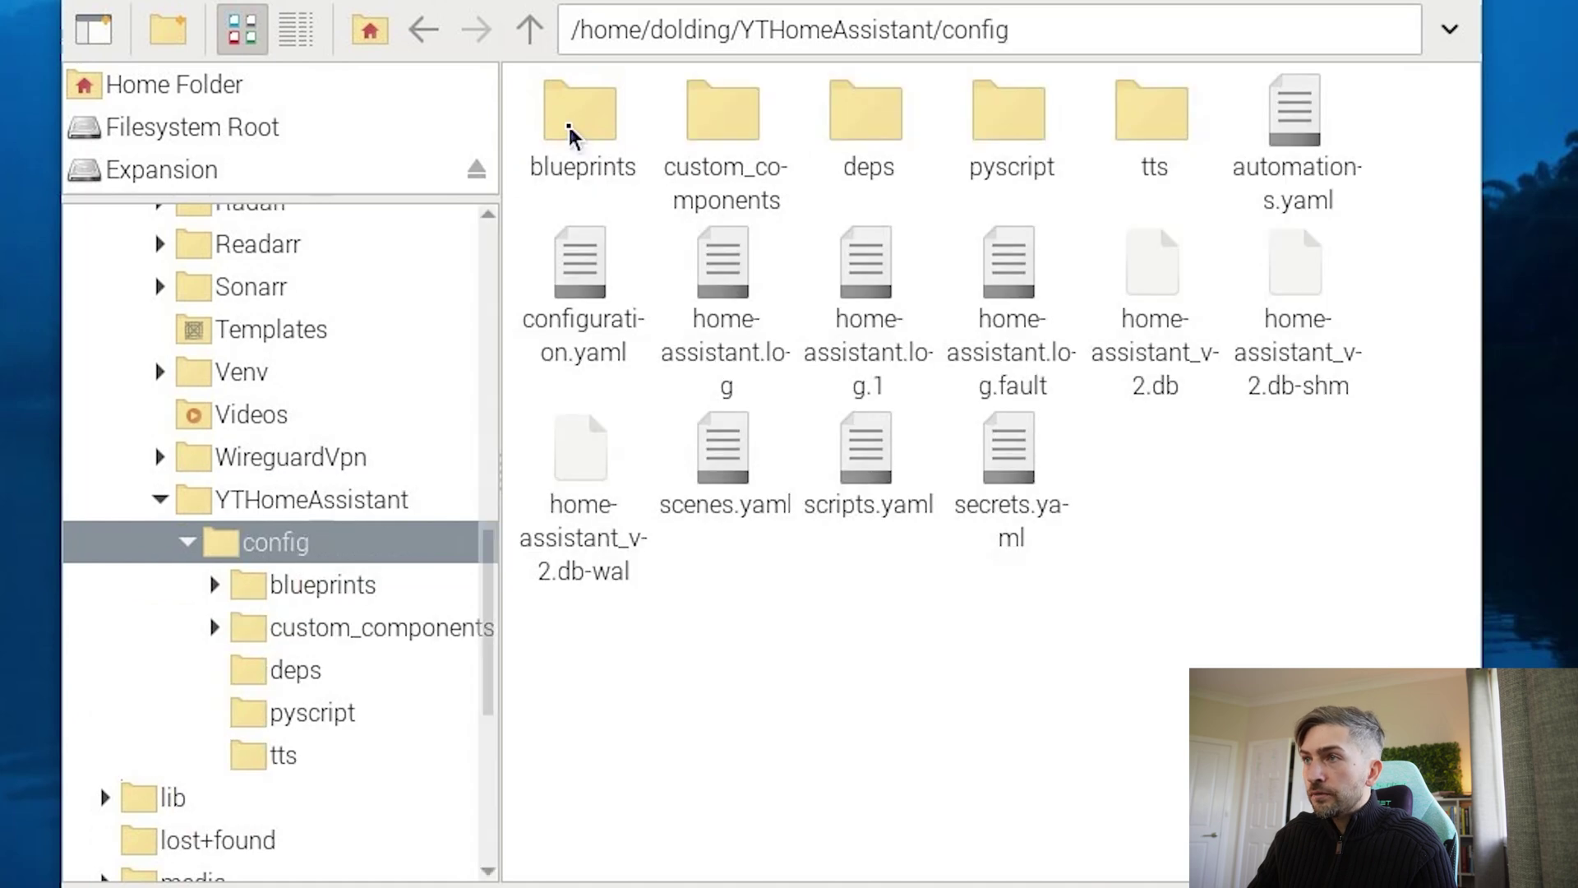
{"action": "double_click", "coordinate": [1011, 115]}
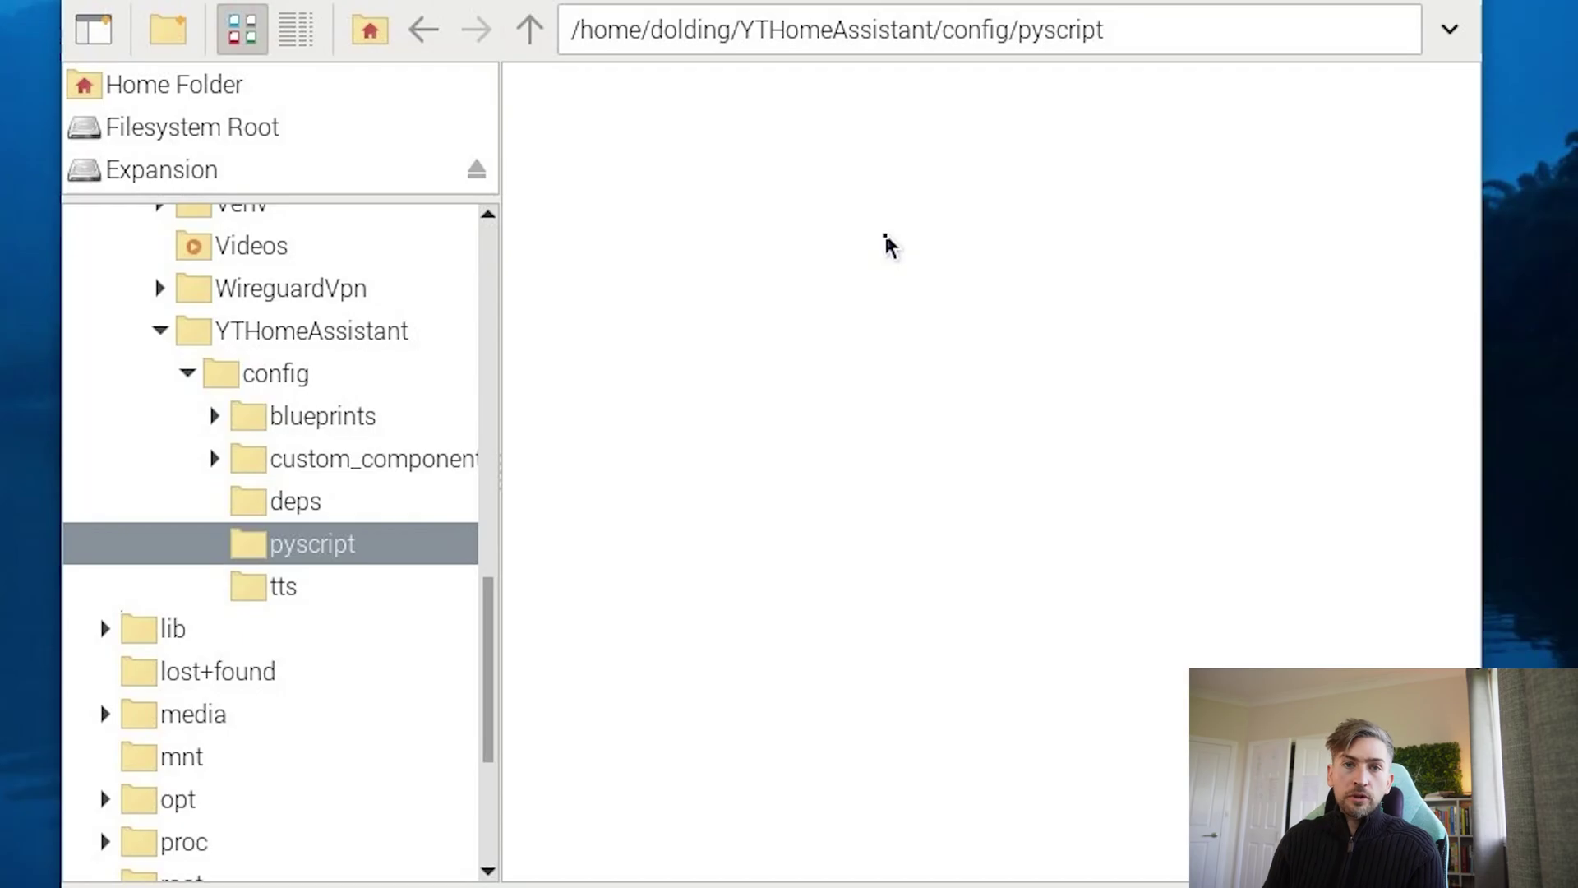
{"action": "right_click", "coordinate": [646, 247]}
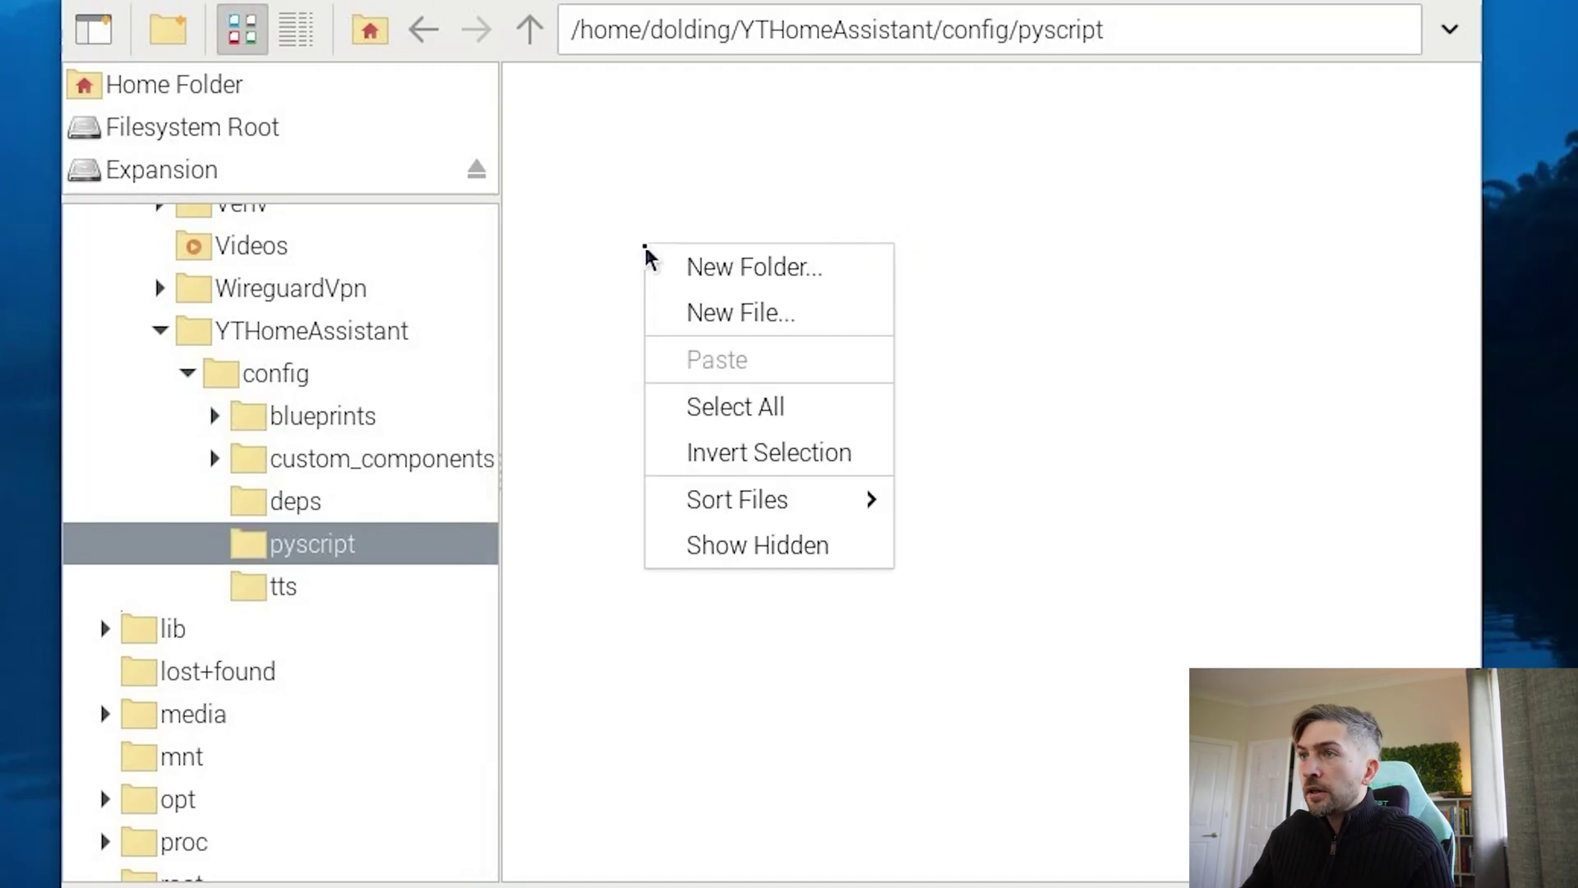
{"action": "left_click", "coordinate": [756, 306]}
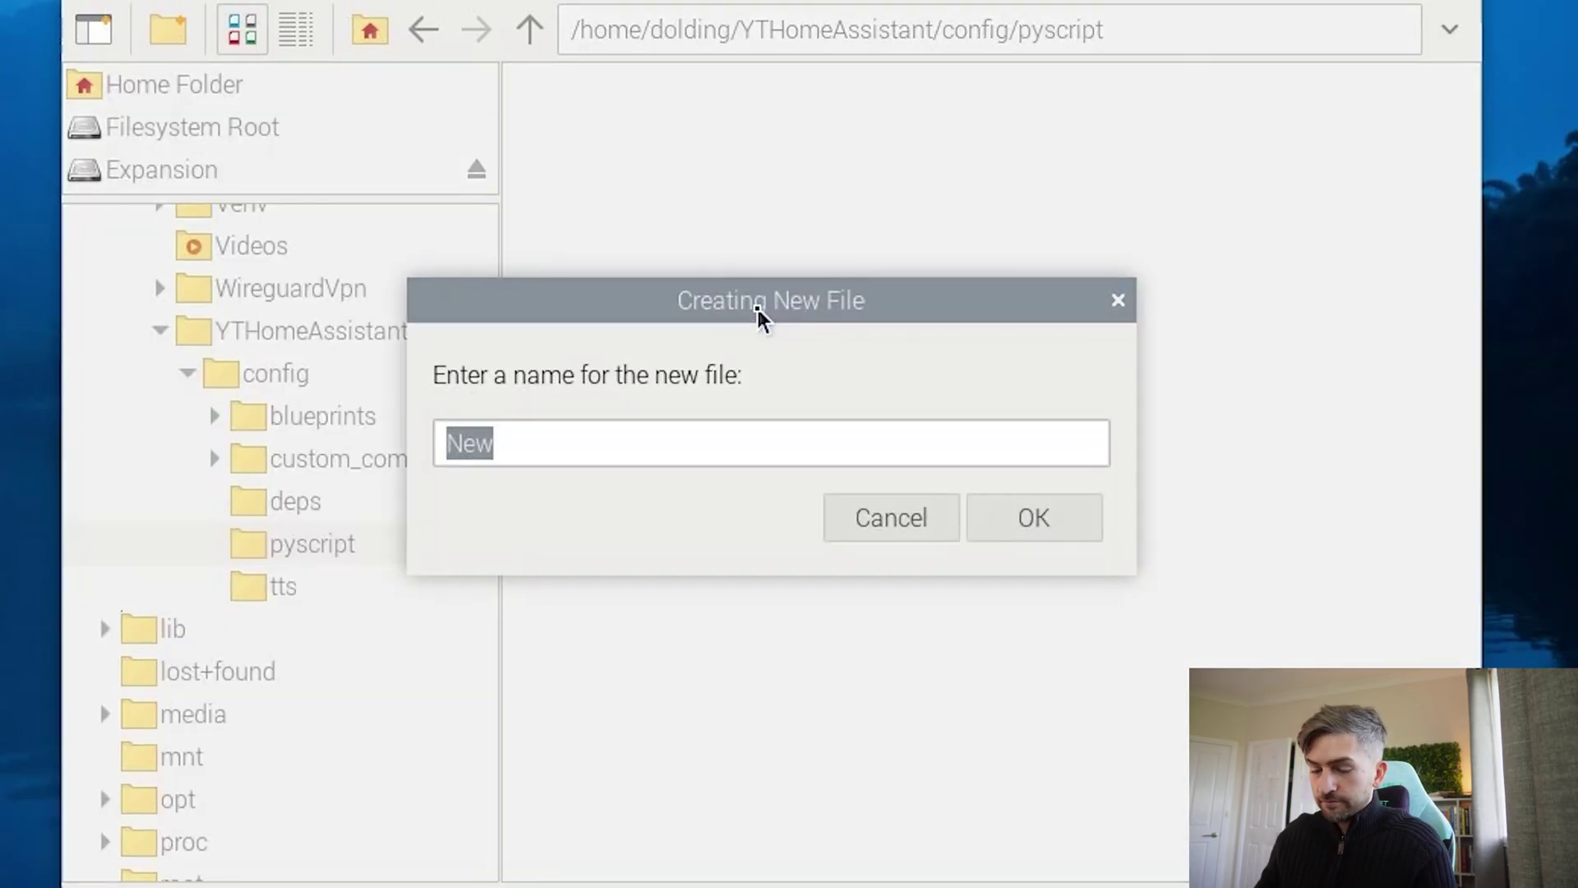
{"action": "type", "text": "hello"}
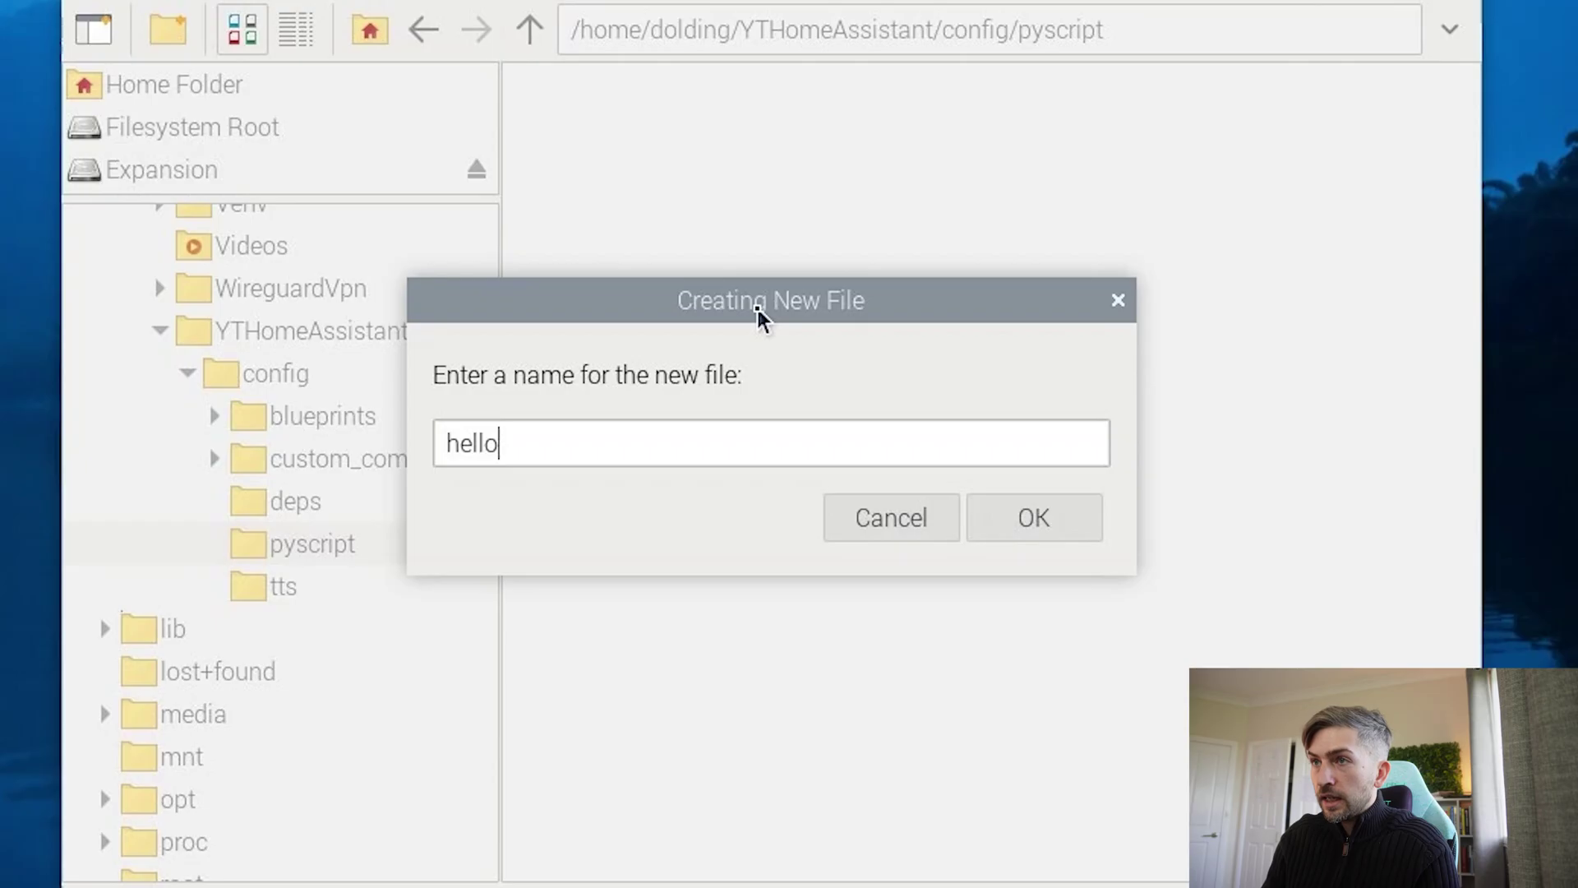
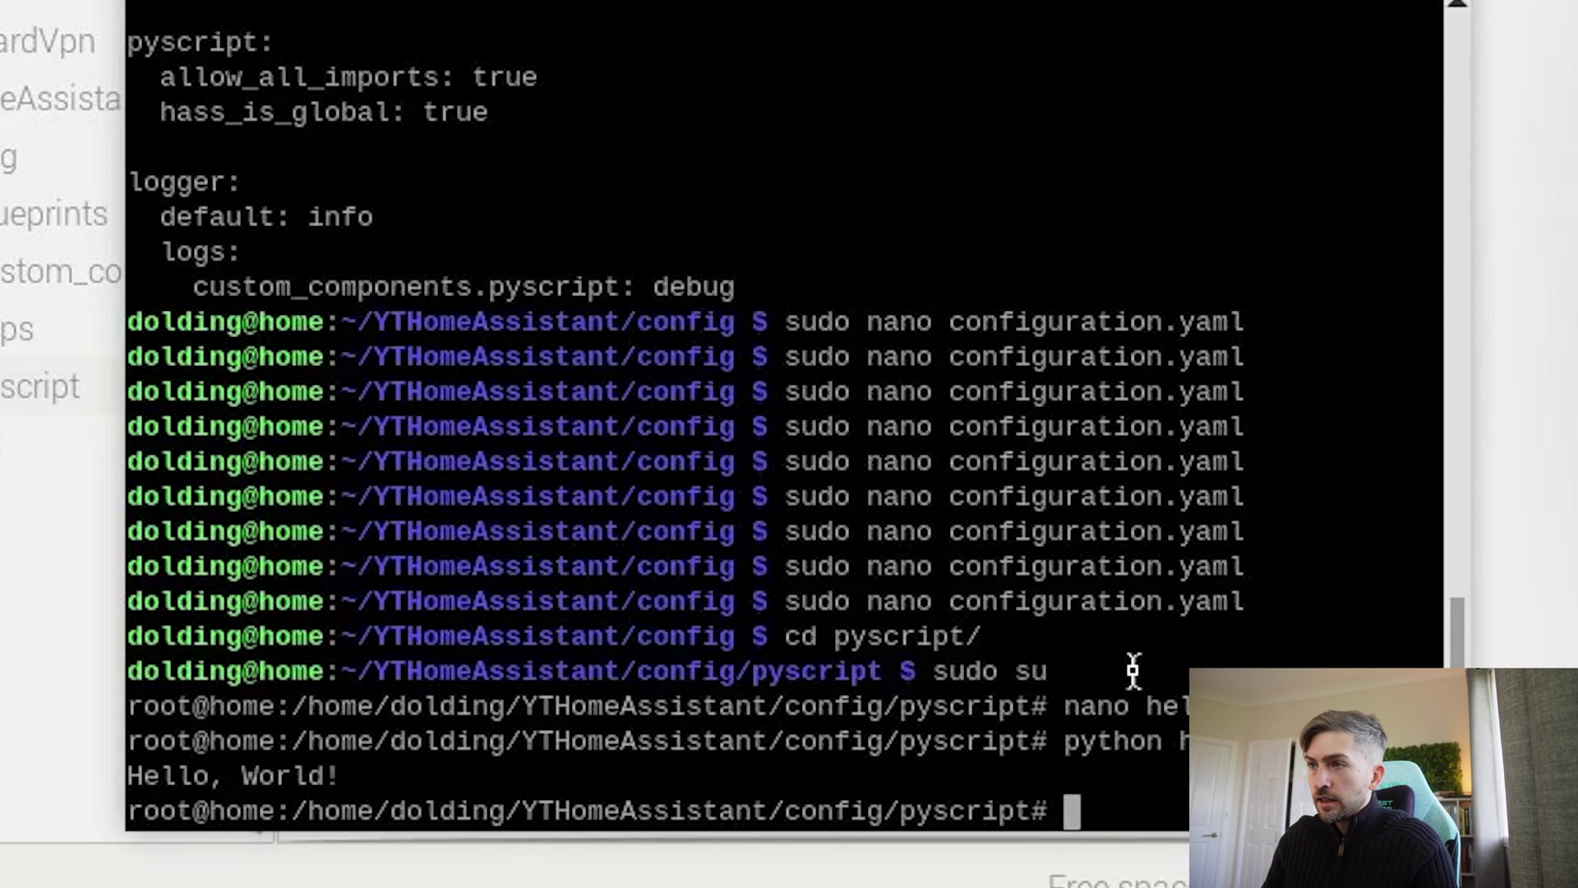
- Reopen helloworld.py in nano from the terminal and replace its content with the copied hello_world pyscript service example
{"action": "key", "text": "Up"}
{"action": "key", "text": "Up"}
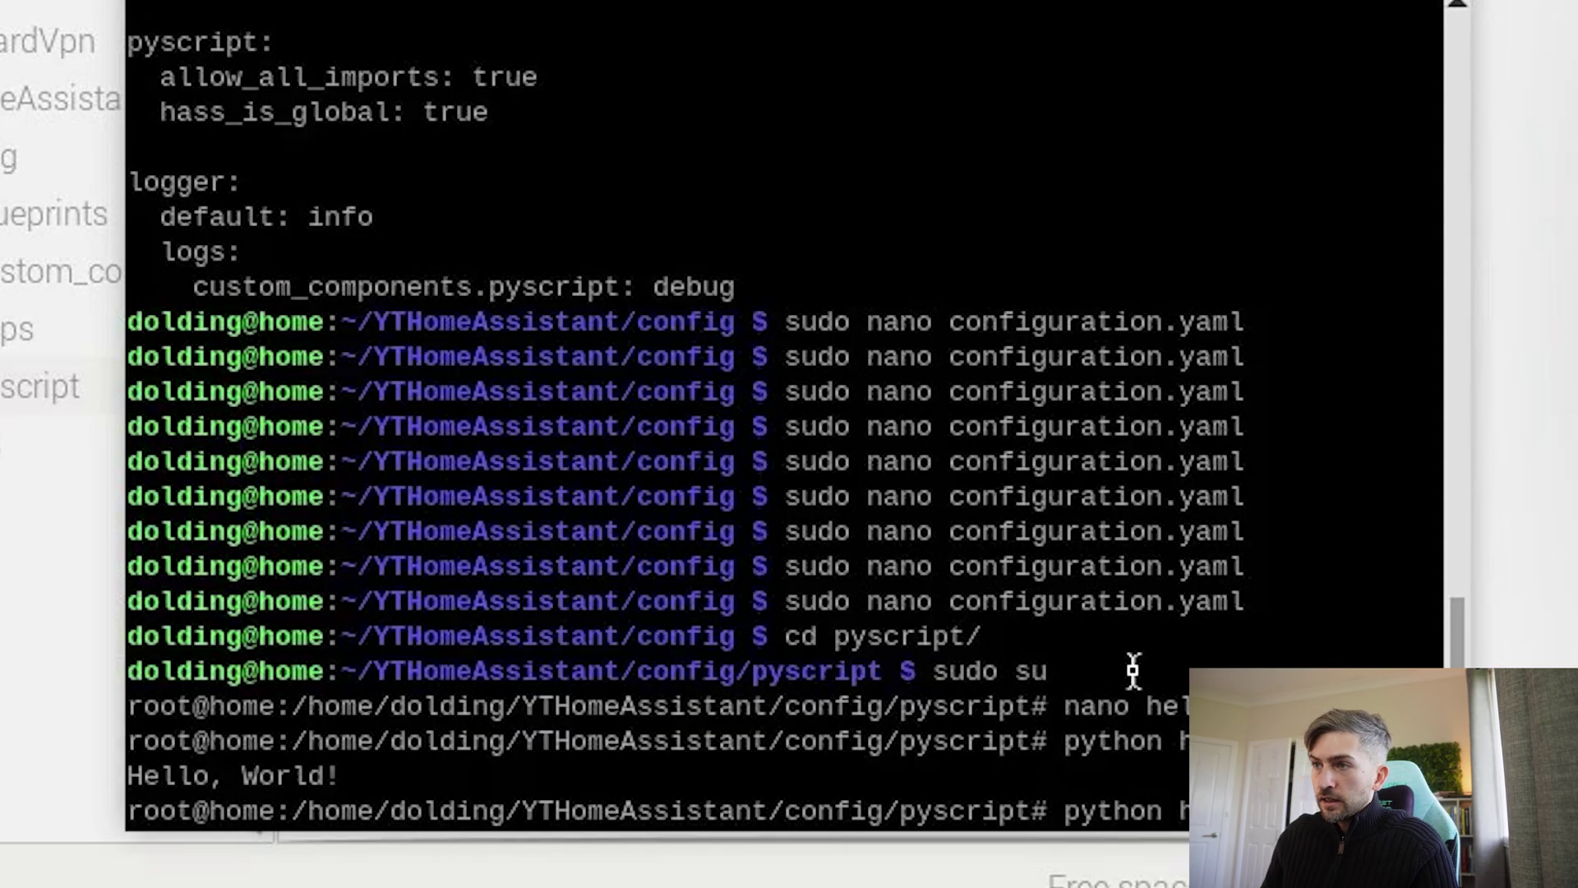
{"action": "key", "text": "Return"}
{"action": "key", "text": "ctrl+k"}
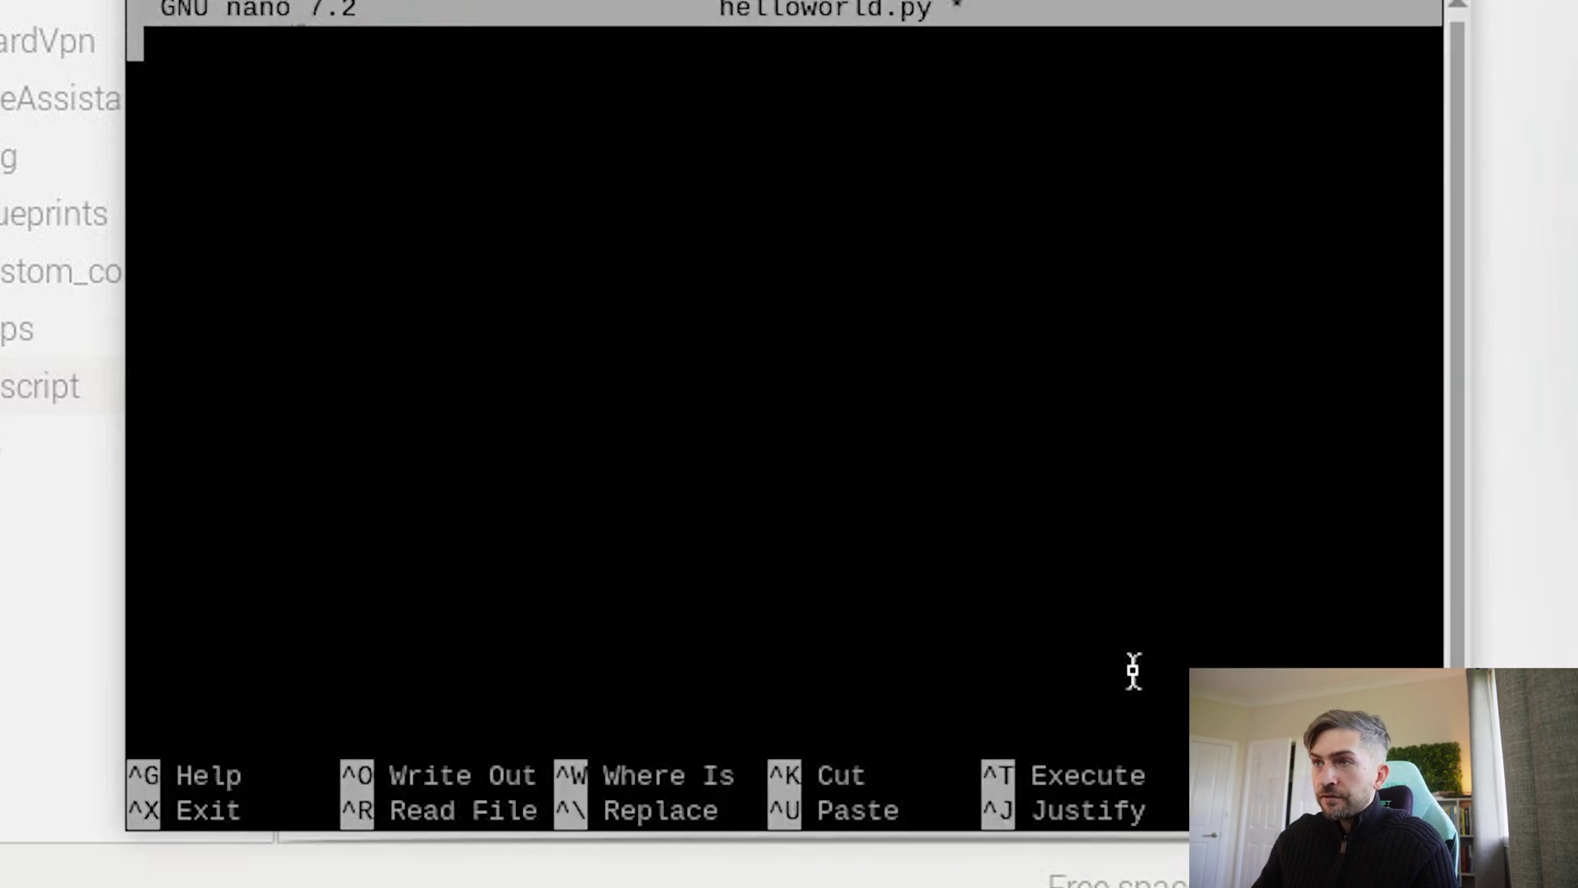
{"action": "right_click", "coordinate": [501, 151]}
{"action": "left_click", "coordinate": [688, 367]}
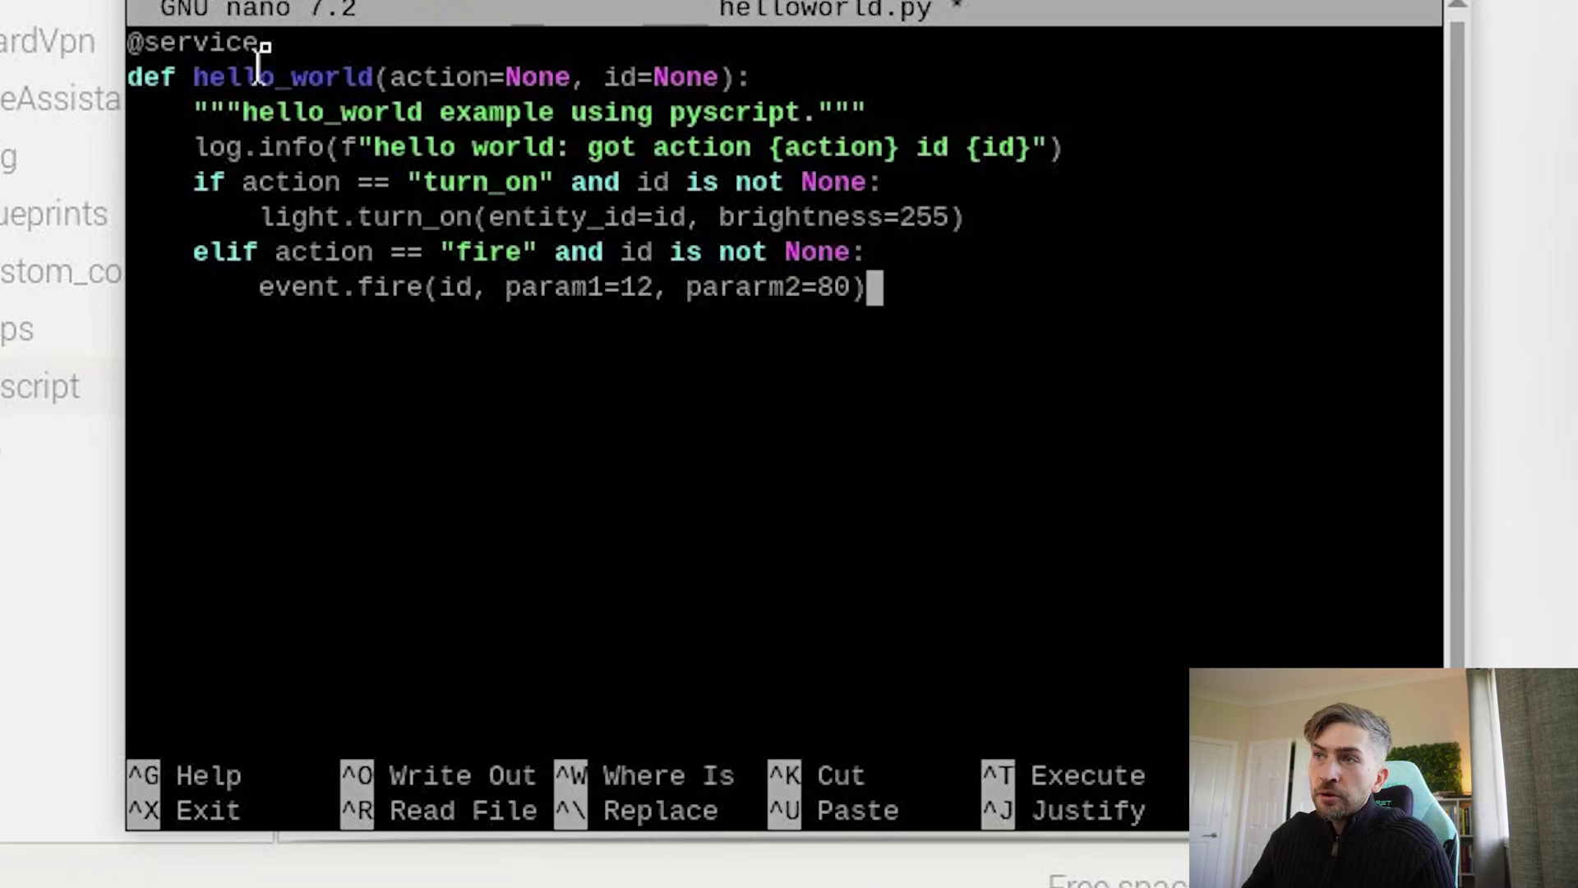
{"action": "triple_click", "coordinate": [211, 37]}
{"action": "left_click", "coordinate": [136, 38]}
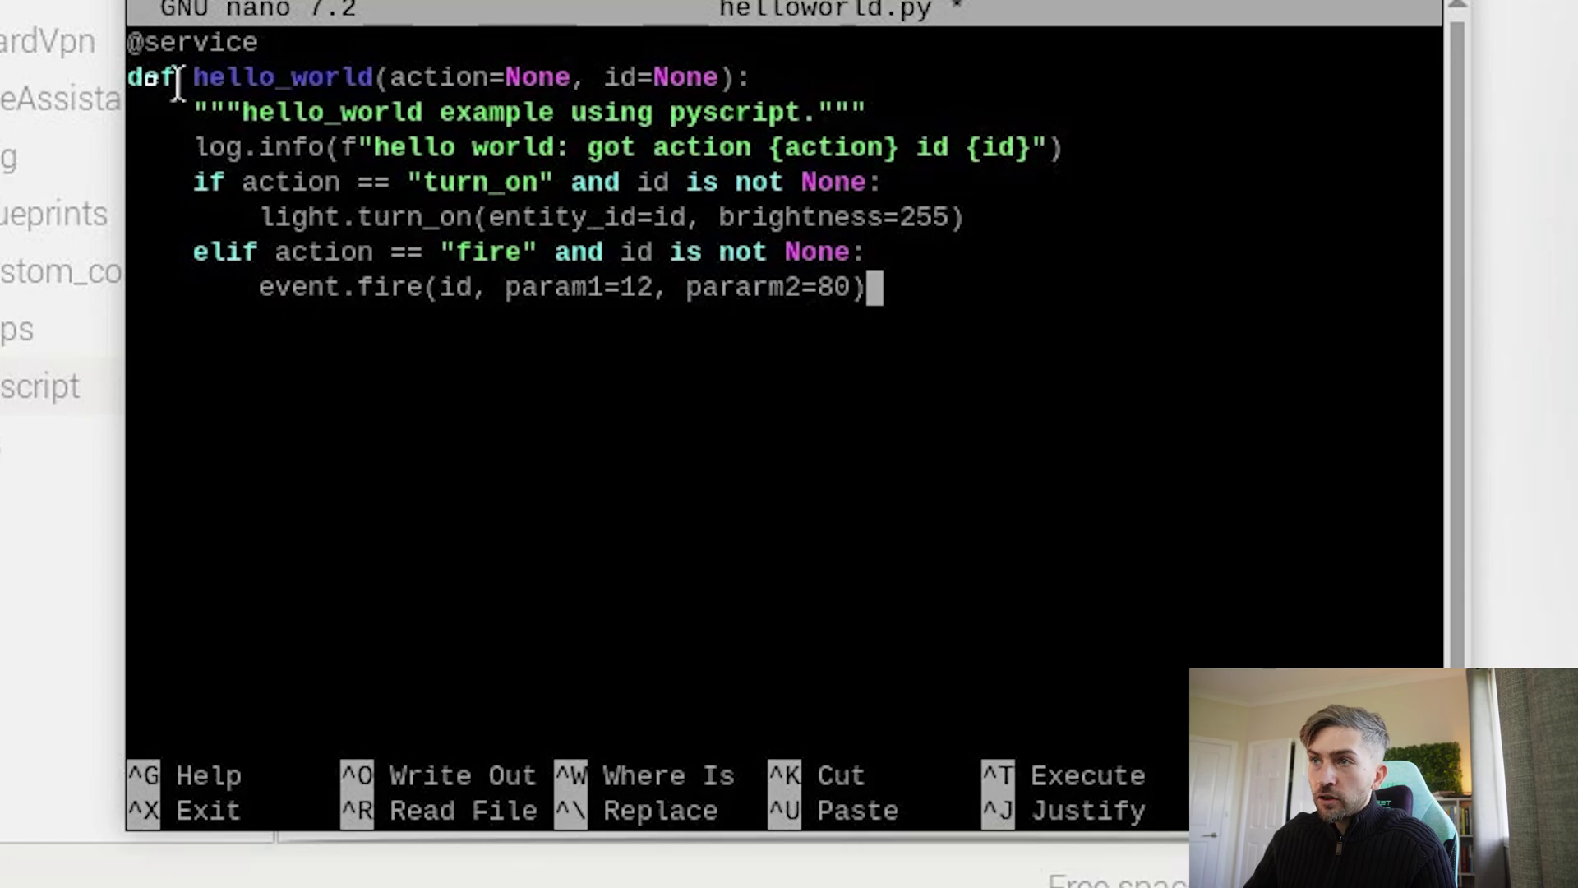
{"action": "left_click_drag", "start_coordinate": [128, 78], "coordinate": [288, 74]}
{"action": "left_click", "coordinate": [334, 76]}
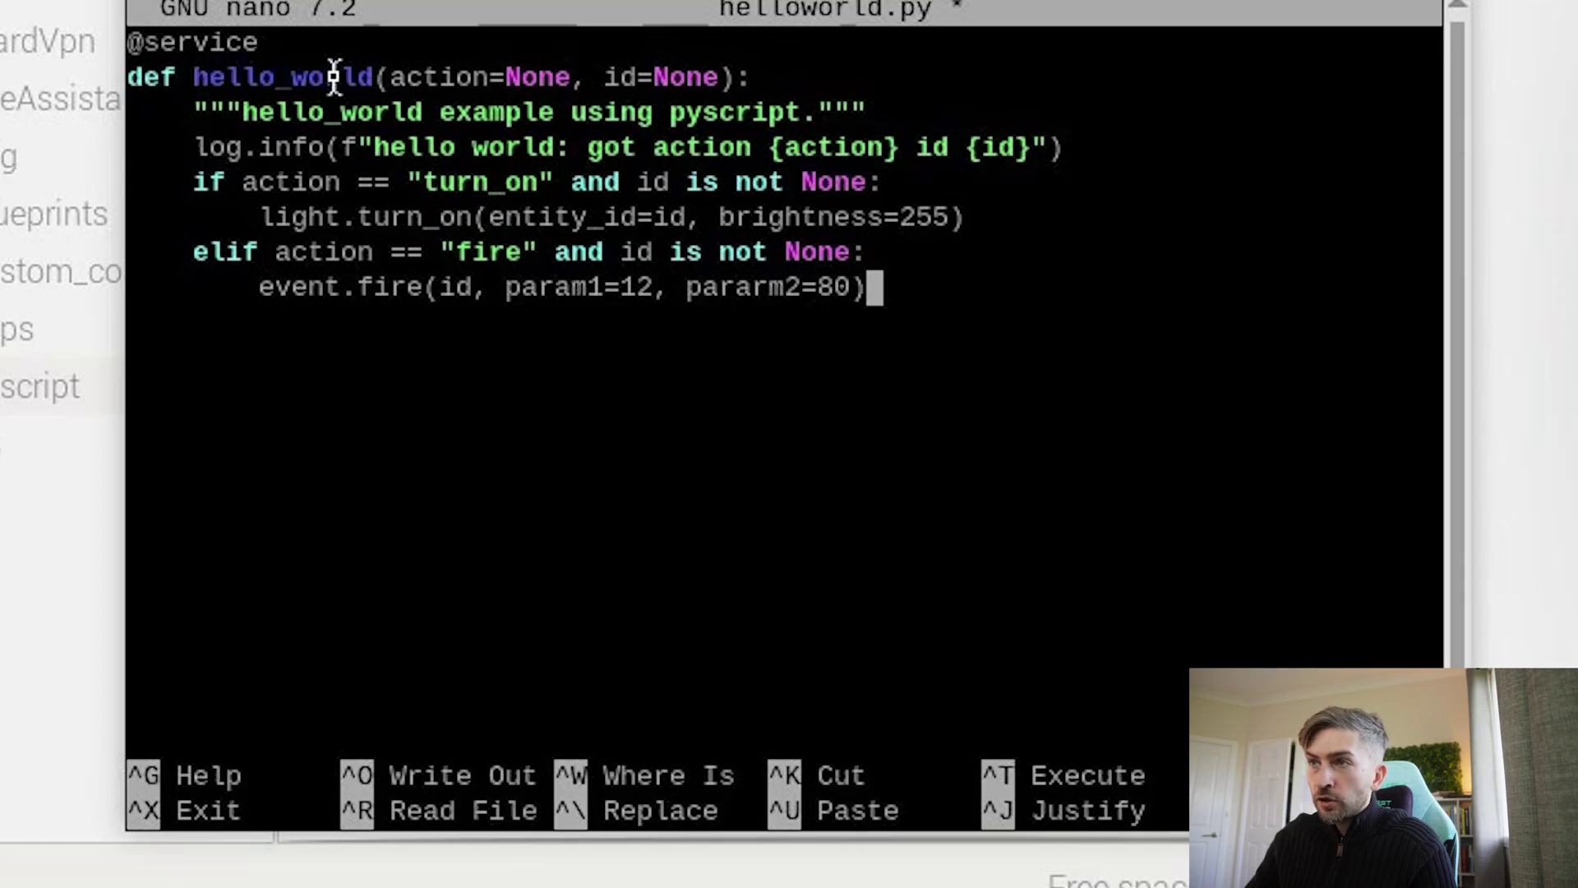
{"action": "key", "text": "Up"}
{"action": "key", "text": "Up"}
{"action": "key", "text": "Up"}
{"action": "key", "text": "Up"}
{"action": "key", "text": "Up"}
{"action": "key", "text": "Up"}
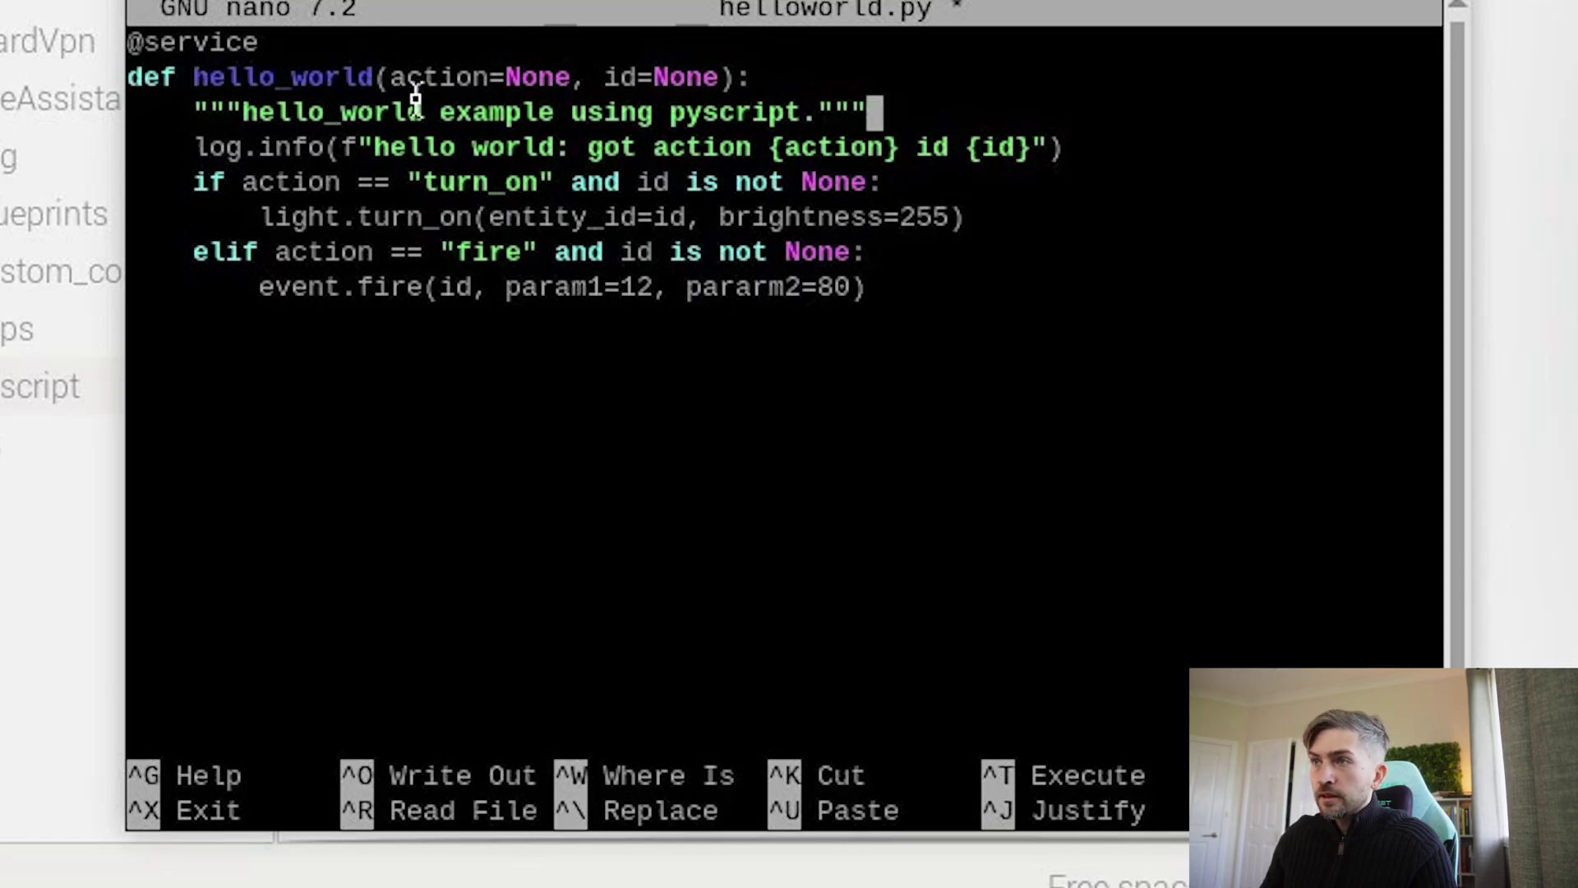
{"action": "key", "text": "Left"}
{"action": "key", "text": "BackSpace"}
{"action": "key", "text": "BackSpace"}
{"action": "key", "text": "BackSpace"}
{"action": "key", "text": "BackSpace"}
{"action": "key", "text": "BackSpace"}
{"action": "key", "text": "BackSpace"}
{"action": "key", "text": "BackSpace"}
{"action": "key", "text": "BackSpace"}
{"action": "key", "text": "BackSpace"}
{"action": "key", "text": "BackSpace"}
{"action": "key", "text": "BackSpace"}
{"action": "key", "text": "BackSpace"}
{"action": "key", "text": "BackSpace"}
{"action": "key", "text": "BackSpace"}
{"action": "key", "text": "BackSpace"}
{"action": "key", "text": "BackSpace"}
{"action": "key", "text": "BackSpace"}
{"action": "key", "text": "BackSpace"}
{"action": "key", "text": "BackSpace"}
{"action": "key", "text": "BackSpace"}
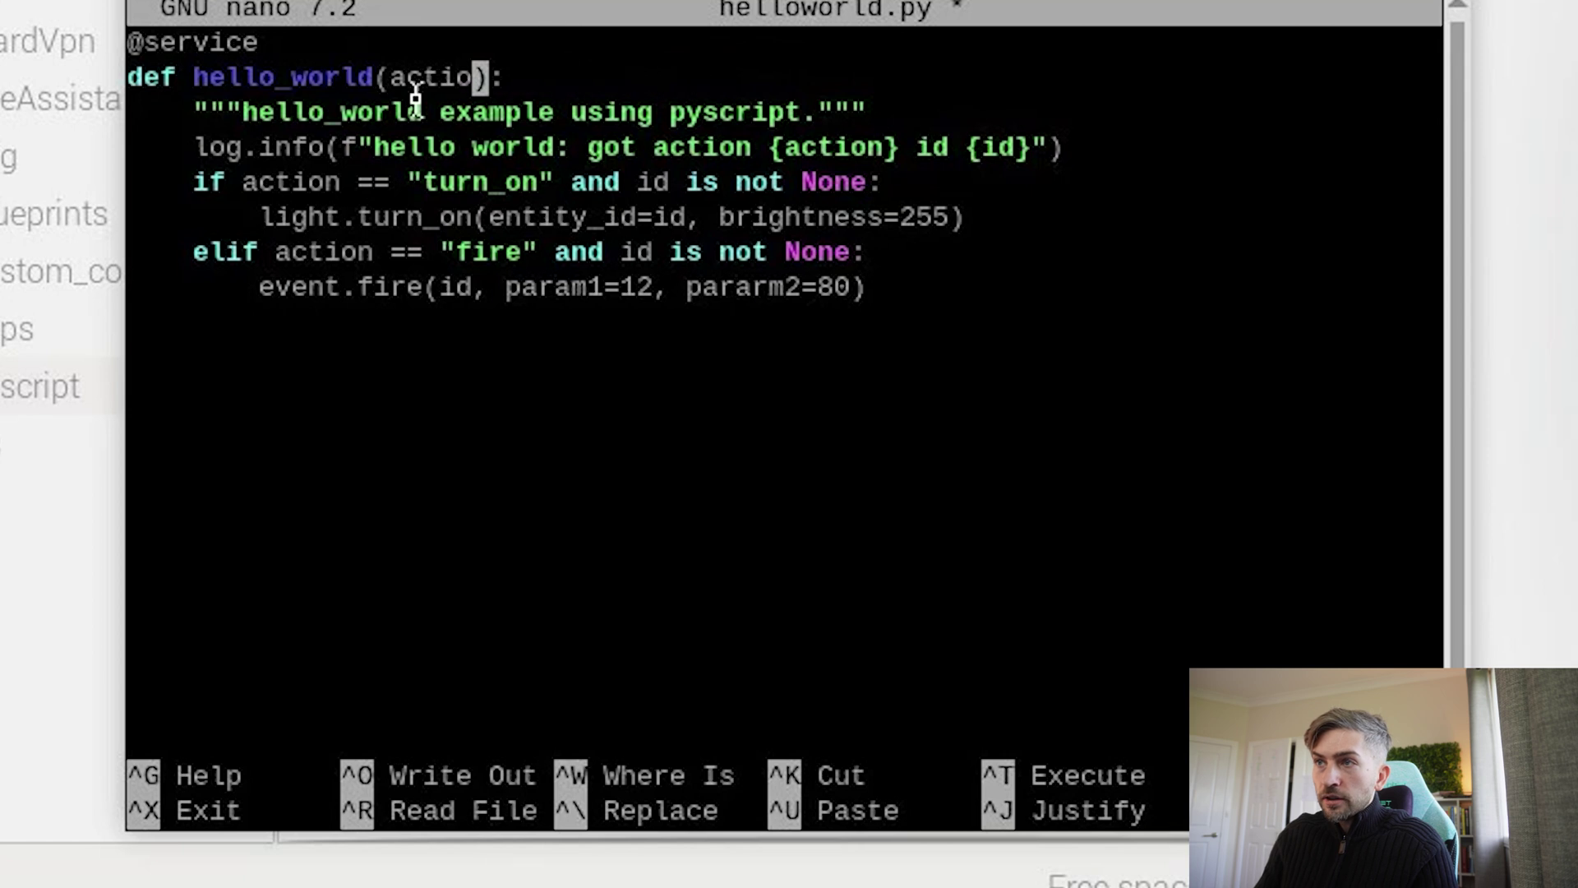
{"action": "type", "text": "d("}
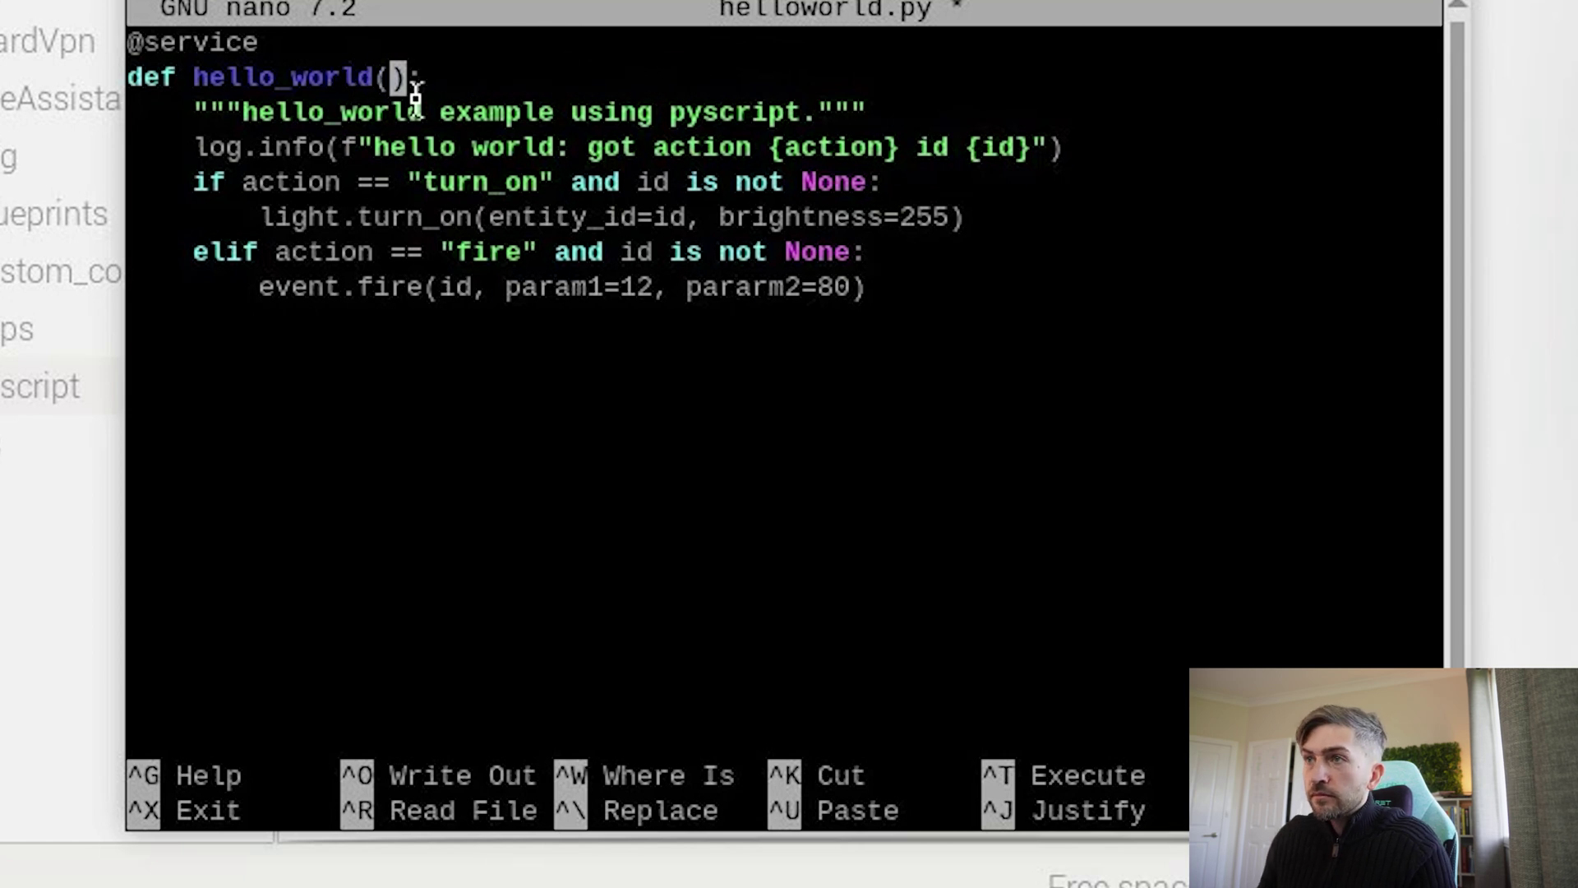
- Shorten the log.info message to "hello world" by deleting the action and id text after it
{"action": "key", "text": "Right"}
{"action": "key", "text": "Right"}
{"action": "key", "text": "Down"}
{"action": "key", "text": "Down"}
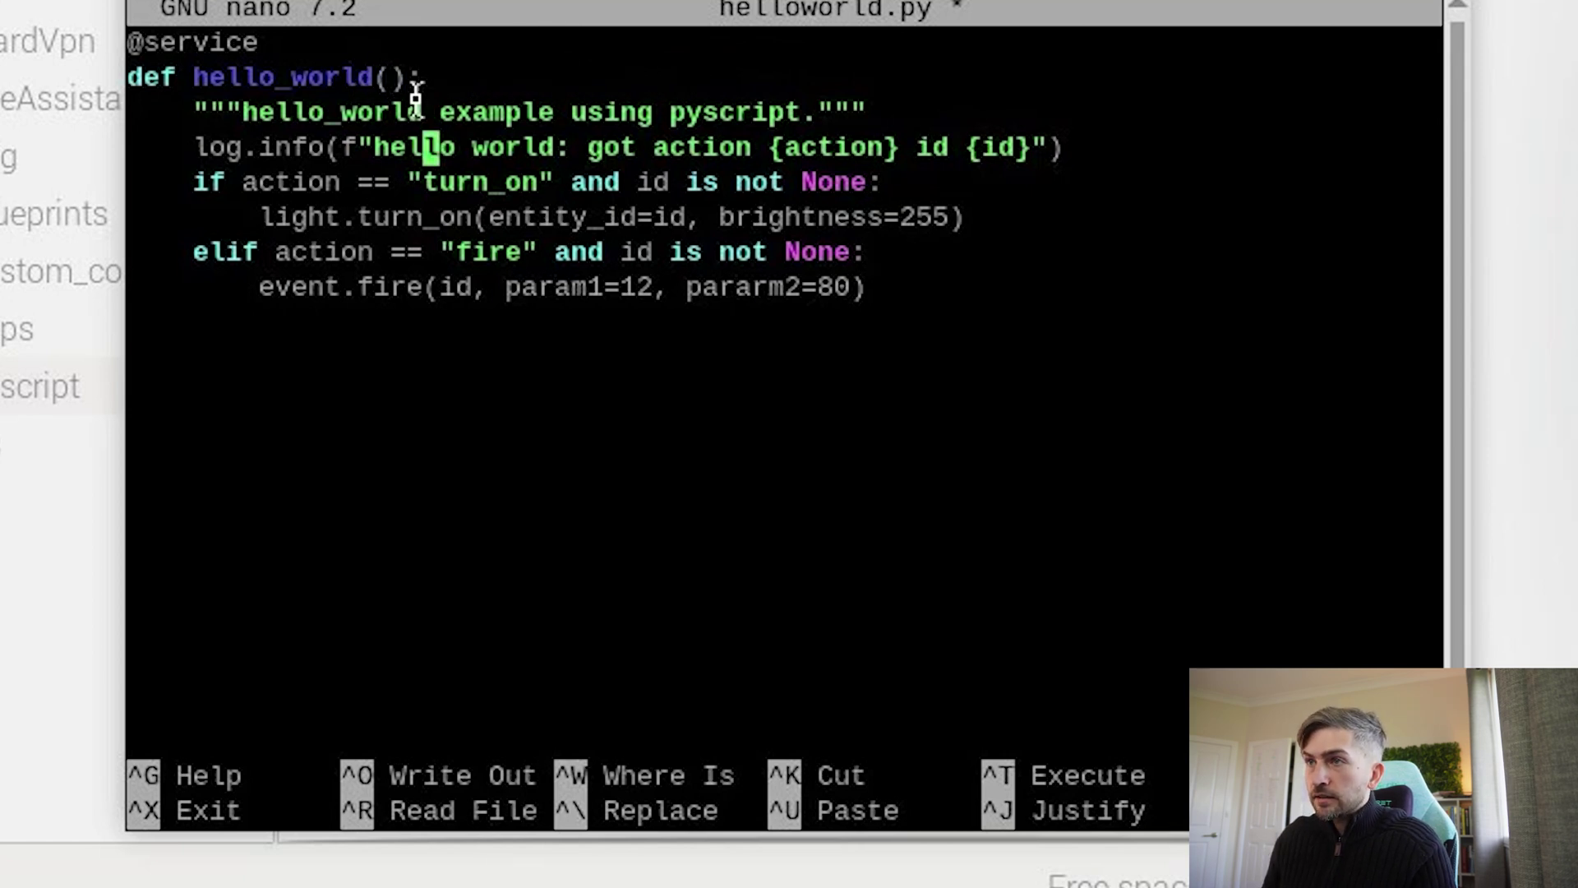
{"action": "key", "text": "Right"}
{"action": "key", "text": "Right"}
{"action": "key", "text": "Right"}
{"action": "key", "text": "Right"}
{"action": "key", "text": "Right"}
{"action": "key", "text": "Right"}
{"action": "key", "text": "Right"}
{"action": "key", "text": "Right"}
{"action": "key", "text": "Right"}
{"action": "key", "text": "Right"}
{"action": "key", "text": "Right"}
{"action": "key", "text": "Right"}
{"action": "key", "text": "Right"}
{"action": "key", "text": "Right"}
{"action": "key", "text": "Right"}
{"action": "key", "text": "Right"}
{"action": "key", "text": "Right"}
{"action": "key", "text": "Right"}
{"action": "key", "text": "Right"}
{"action": "key", "text": "Right"}
{"action": "key", "text": "Right"}
{"action": "key", "text": "Left"}
{"action": "key", "text": "BackSpace"}
{"action": "key", "text": "BackSpace"}
{"action": "key", "text": "BackSpace"}
{"action": "key", "text": "BackSpace"}
{"action": "key", "text": "BackSpace"}
{"action": "key", "text": "BackSpace"}
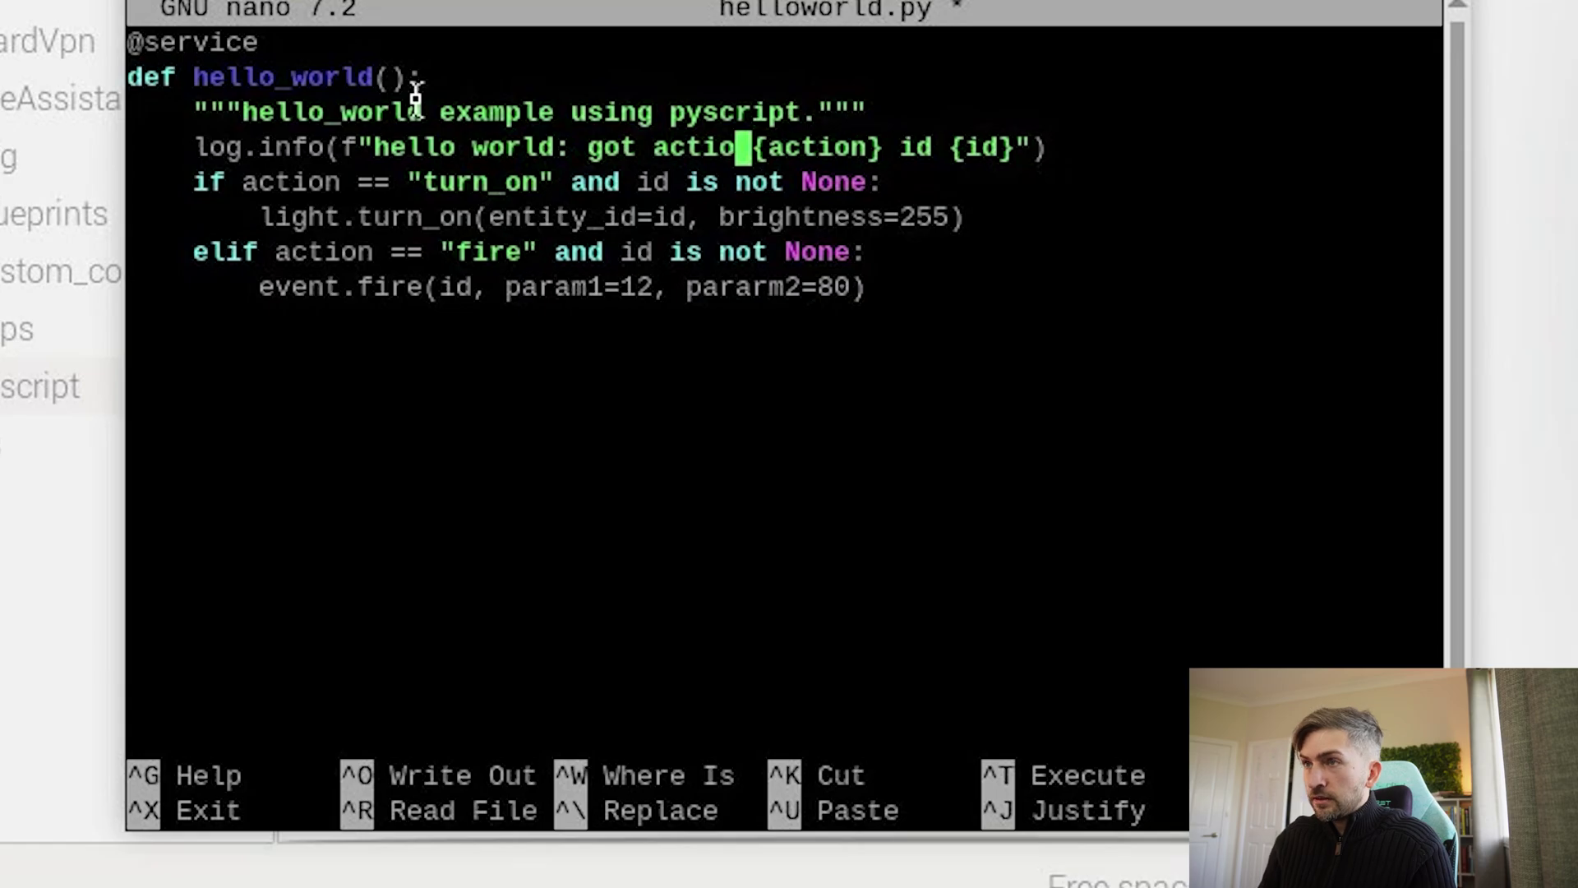
{"action": "key", "text": "BackSpace"}
{"action": "key", "text": "BackSpace"}
{"action": "key", "text": "BackSpace"}
{"action": "key", "text": "BackSpace"}
{"action": "key", "text": "BackSpace"}
{"action": "key", "text": "Delete"}
{"action": "key", "text": "Delete"}
{"action": "key", "text": "Delete"}
{"action": "key", "text": "Delete"}
{"action": "key", "text": "Delete"}
{"action": "key", "text": "Delete"}
{"action": "key", "text": "Delete"}
{"action": "key", "text": "Delete"}
{"action": "key", "text": "Delete"}
{"action": "key", "text": "Delete"}
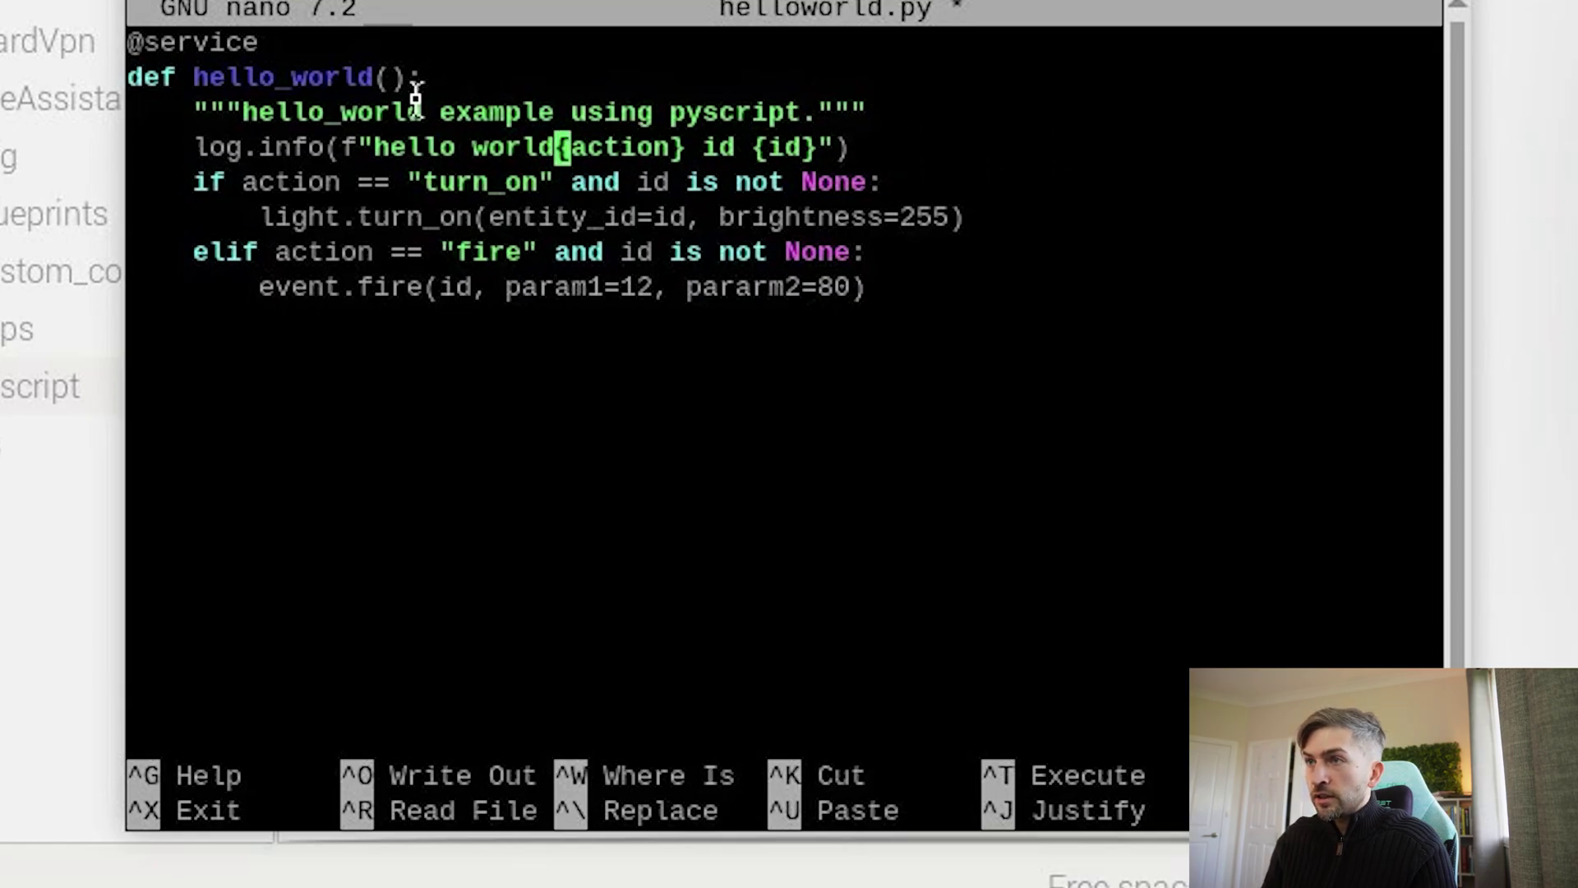
{"action": "key", "text": "Delete"}
{"action": "key", "text": "Delete"}
{"action": "key", "text": "Delete"}
{"action": "key", "text": "Delete"}
{"action": "key", "text": "Delete"}
{"action": "key", "text": "Delete"}
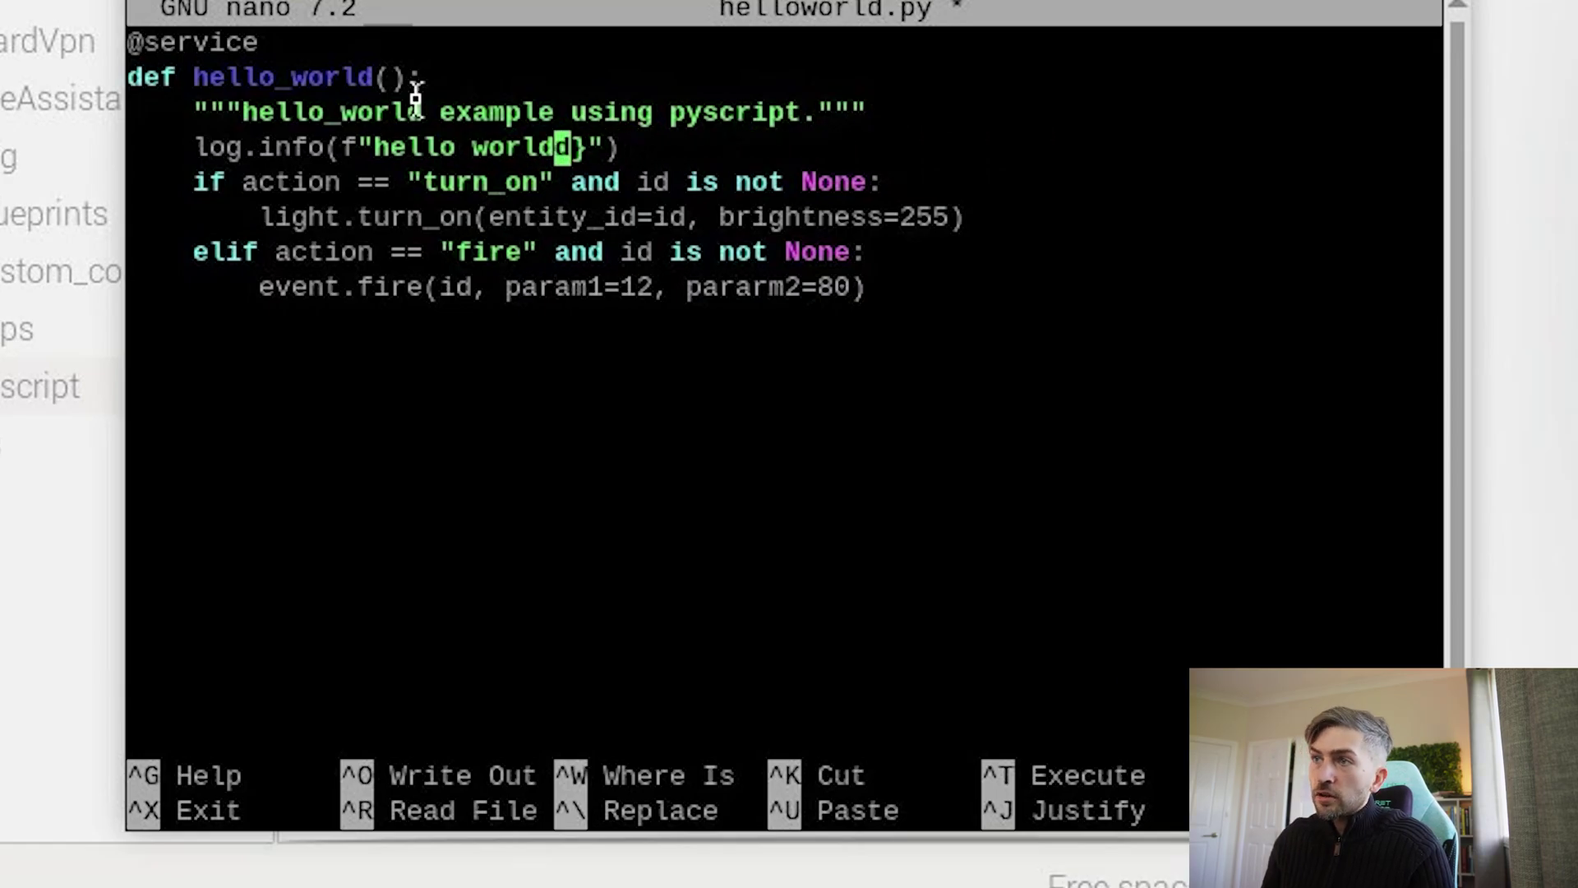
- Delete the if and elif blocks below the log.info line, save helloworld.py and exit nano
{"action": "key", "text": "Down"}
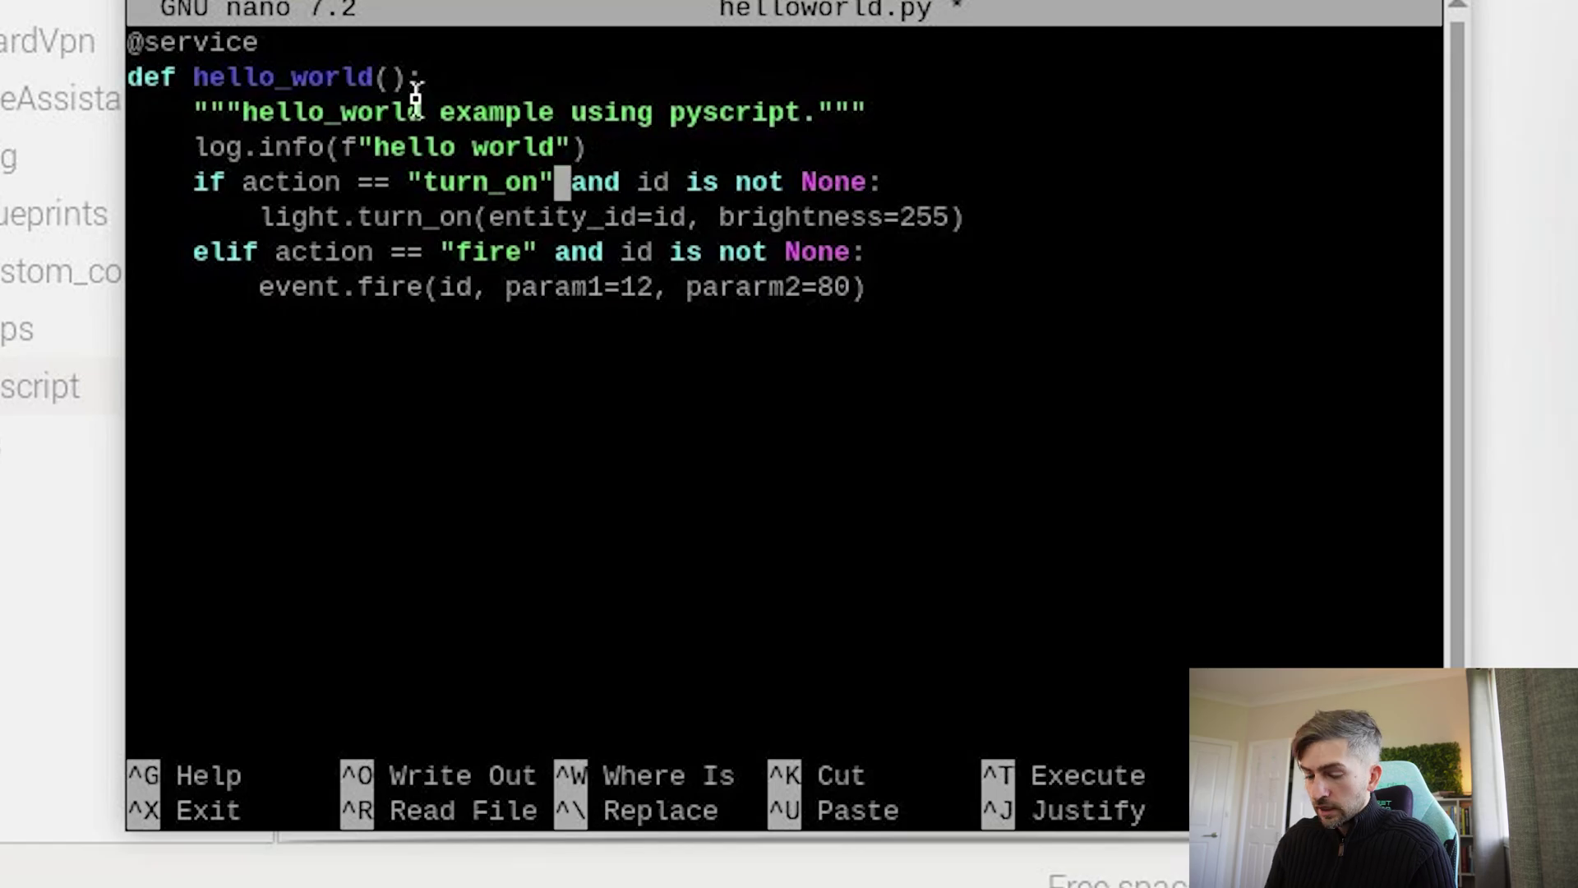
{"action": "key", "text": "ctrl+k"}
{"action": "key", "text": "ctrl+k"}
{"action": "key", "text": "ctrl+k"}
{"action": "key", "text": "ctrl+k"}
{"action": "key", "text": "ctrl+x"}
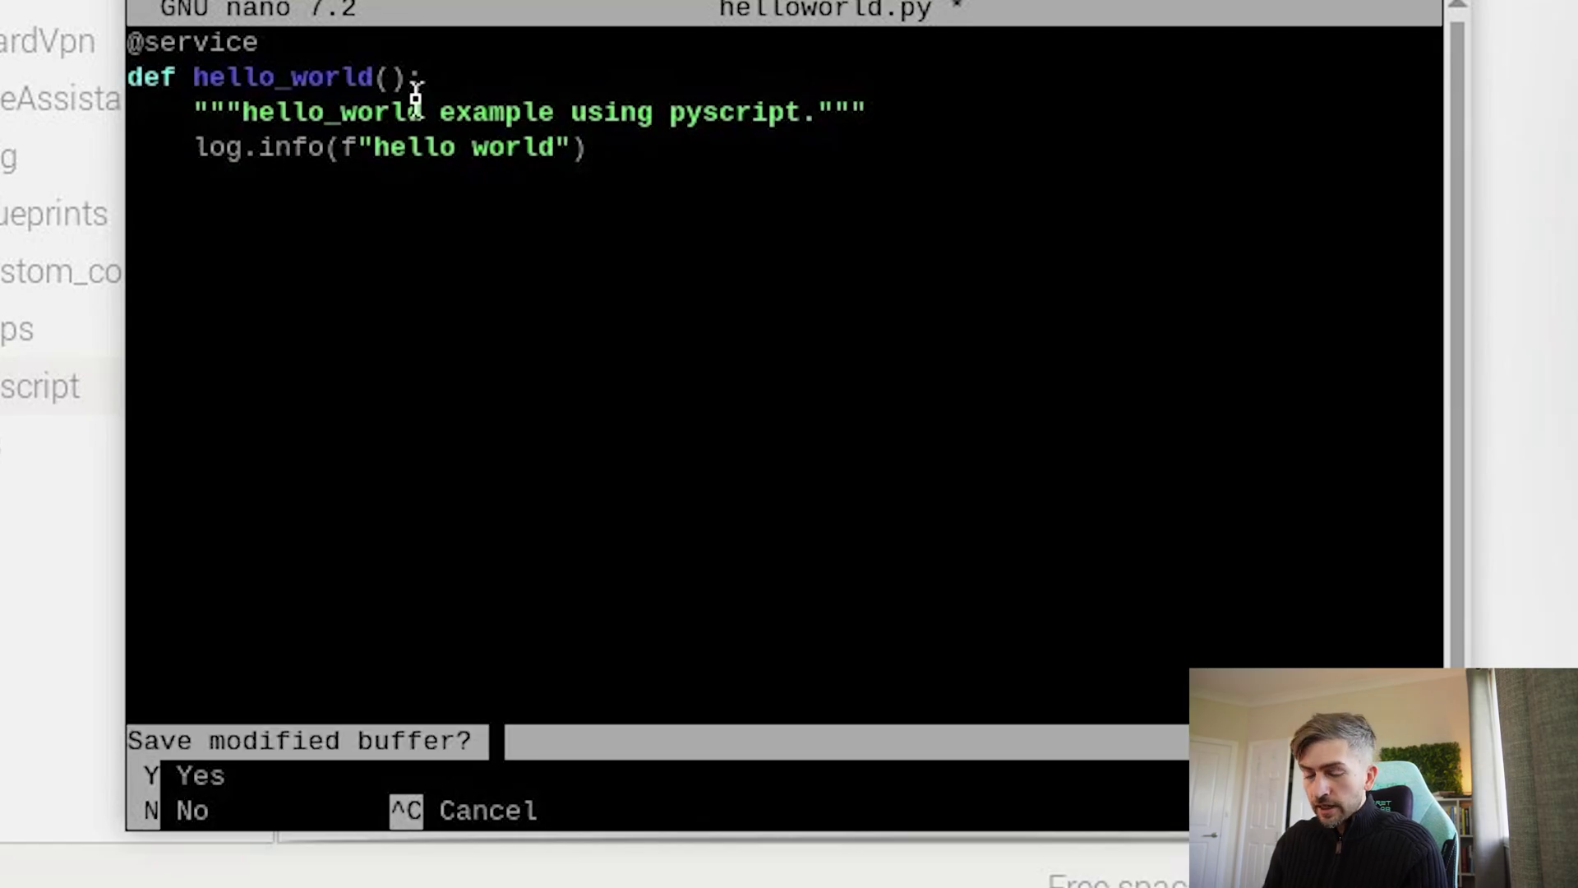
{"action": "key", "text": "y"}
{"action": "key", "text": "Return"}
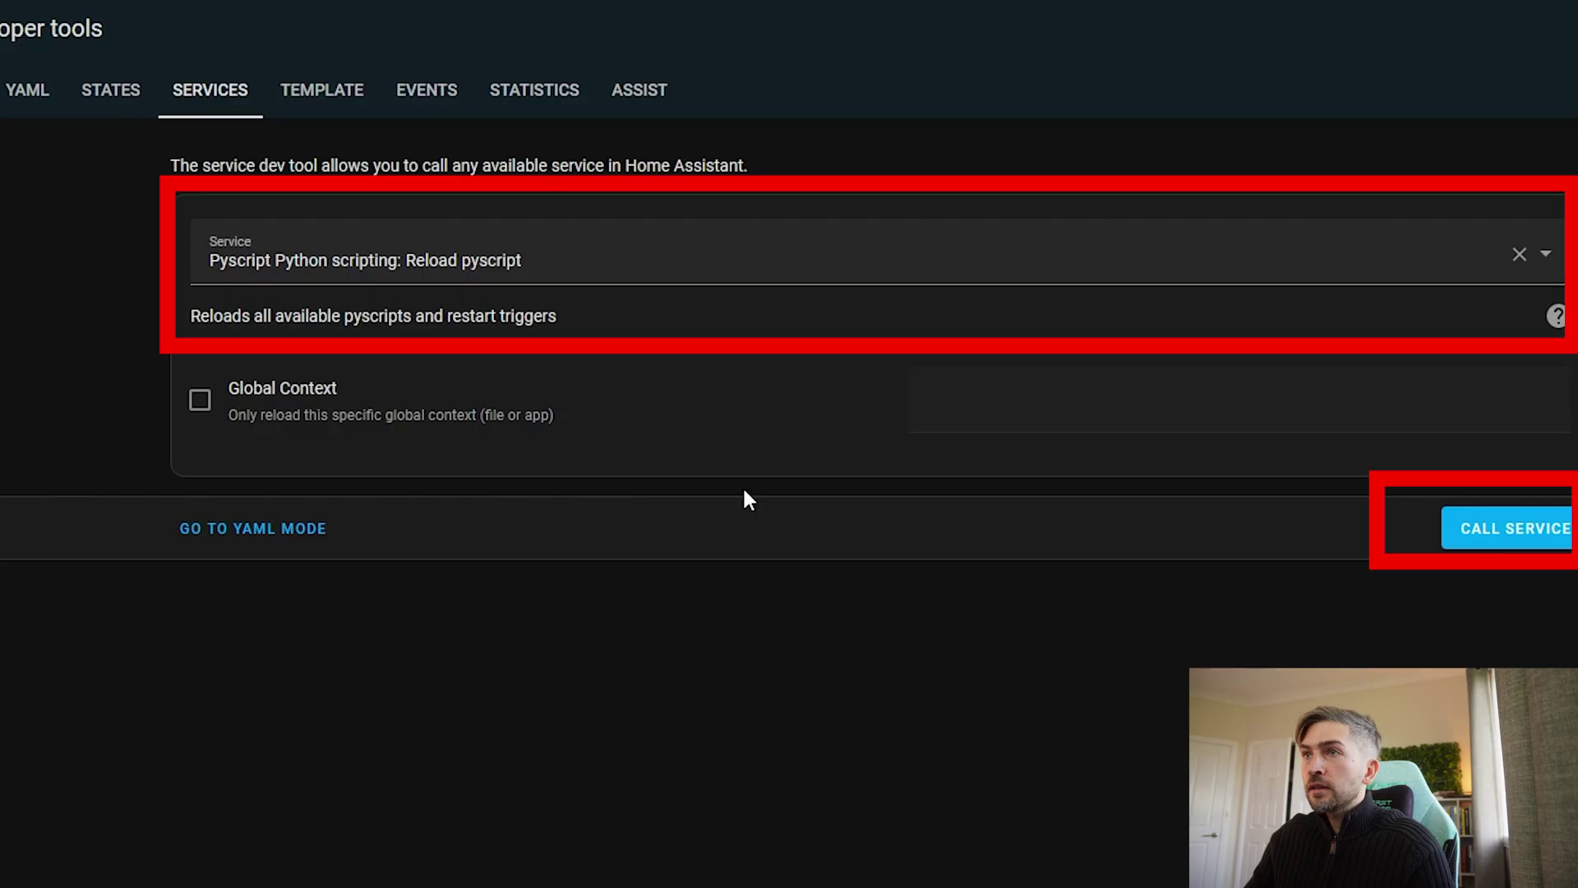
- In the Home Assistant developer tools, call the Reload pyscript service, search services for "pysc" and call pyscript.hello_world
{"action": "left_click", "coordinate": [1549, 541]}
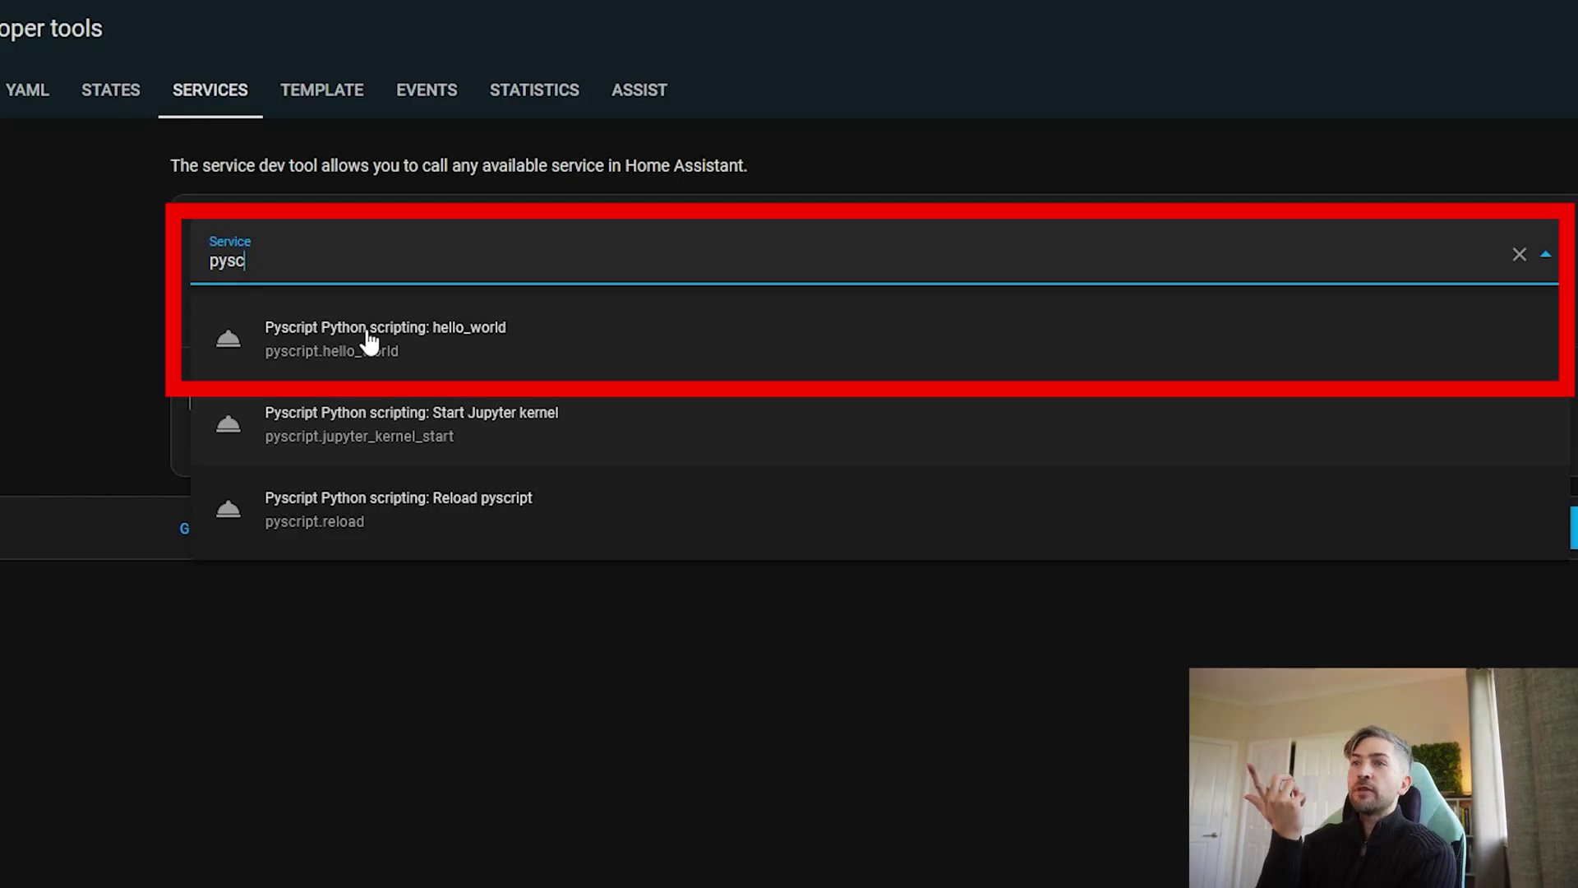
{"action": "left_click", "coordinate": [439, 341]}
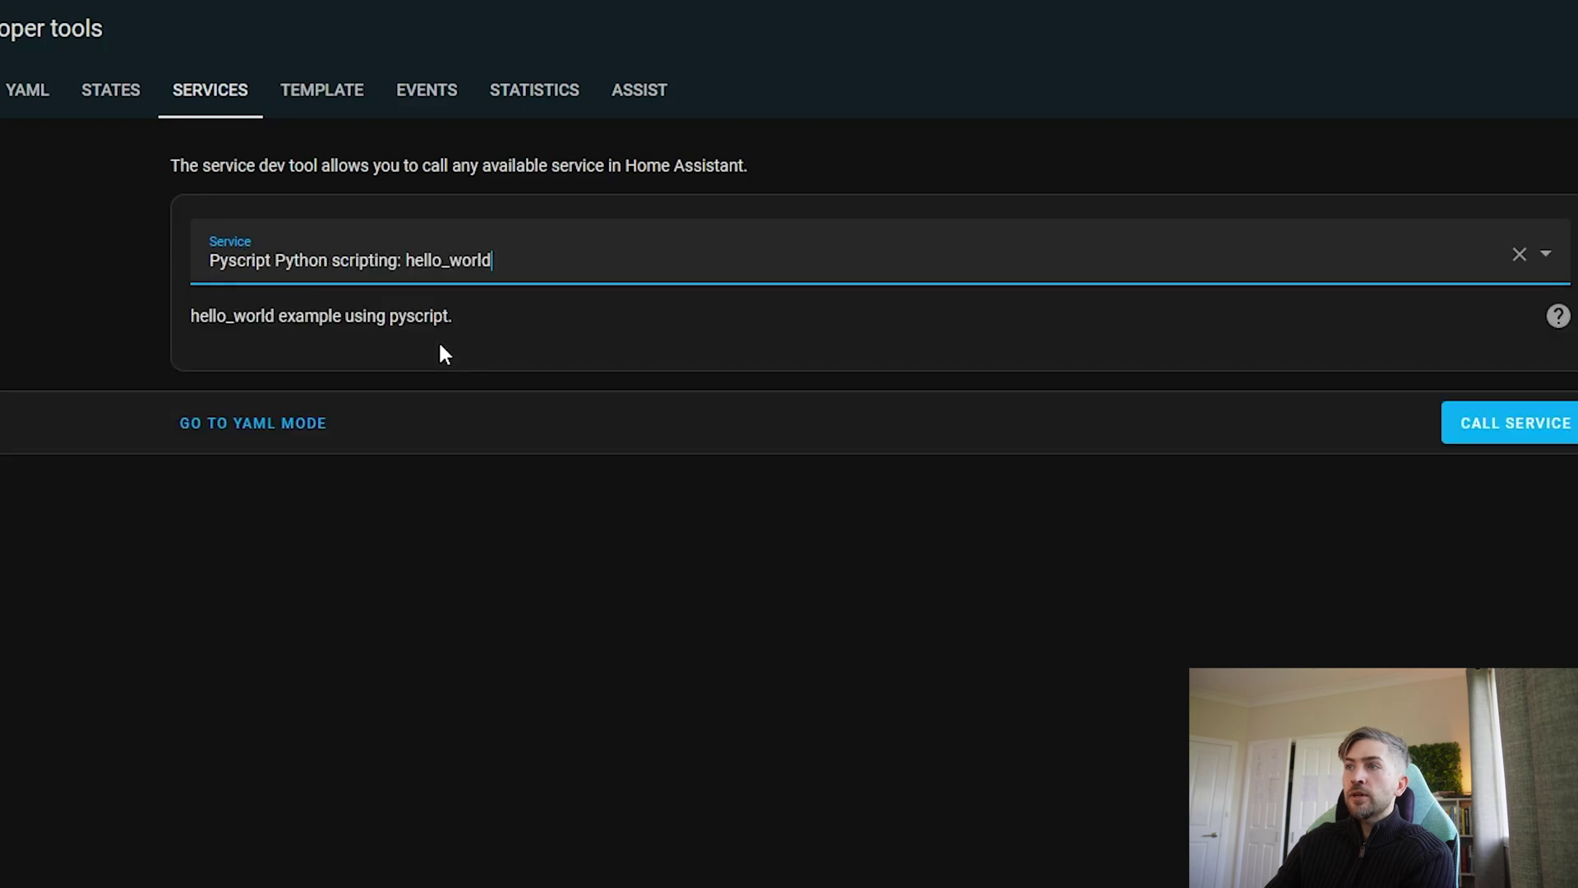
{"action": "left_click", "coordinate": [1506, 425]}
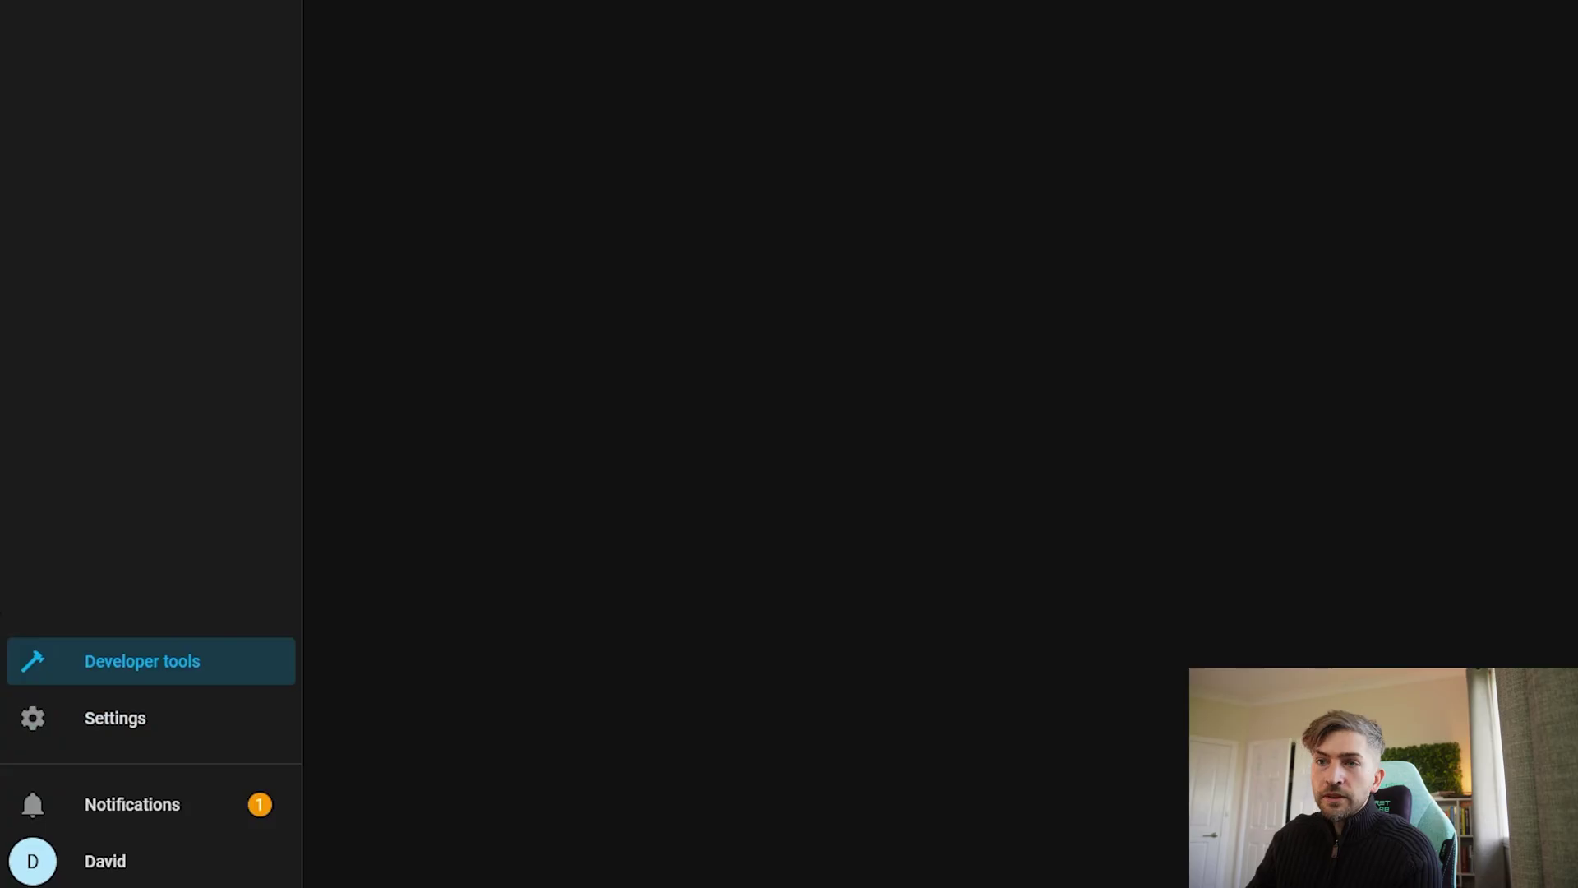
- Open the system logs in the settings, filter them by "pyscript" and load the full logs
{"action": "left_click", "coordinate": [115, 717]}
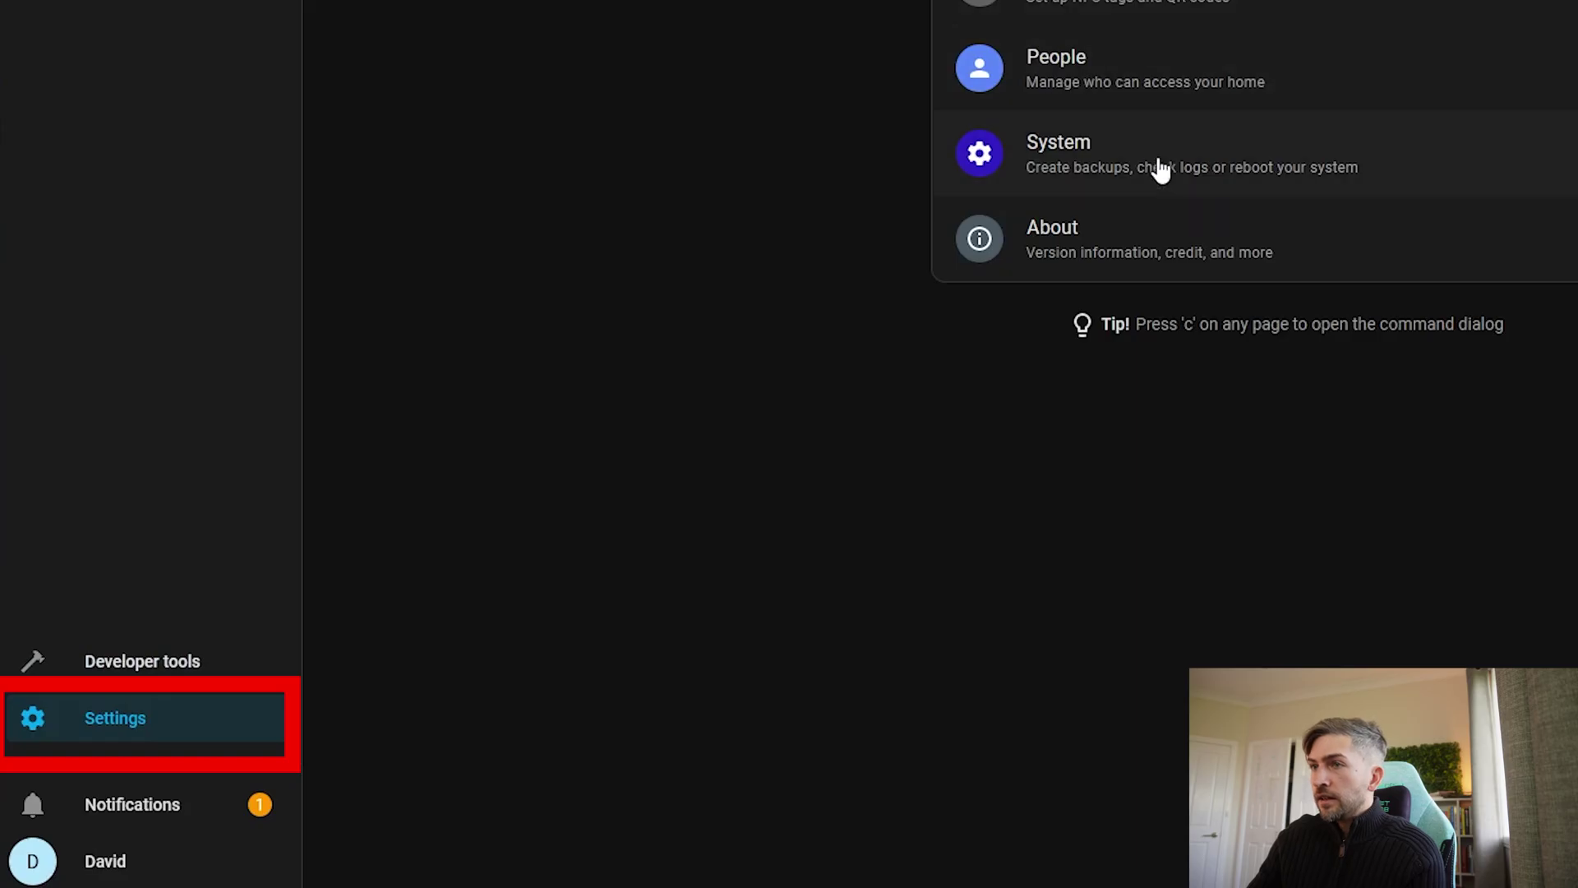
{"action": "left_click", "coordinate": [497, 555]}
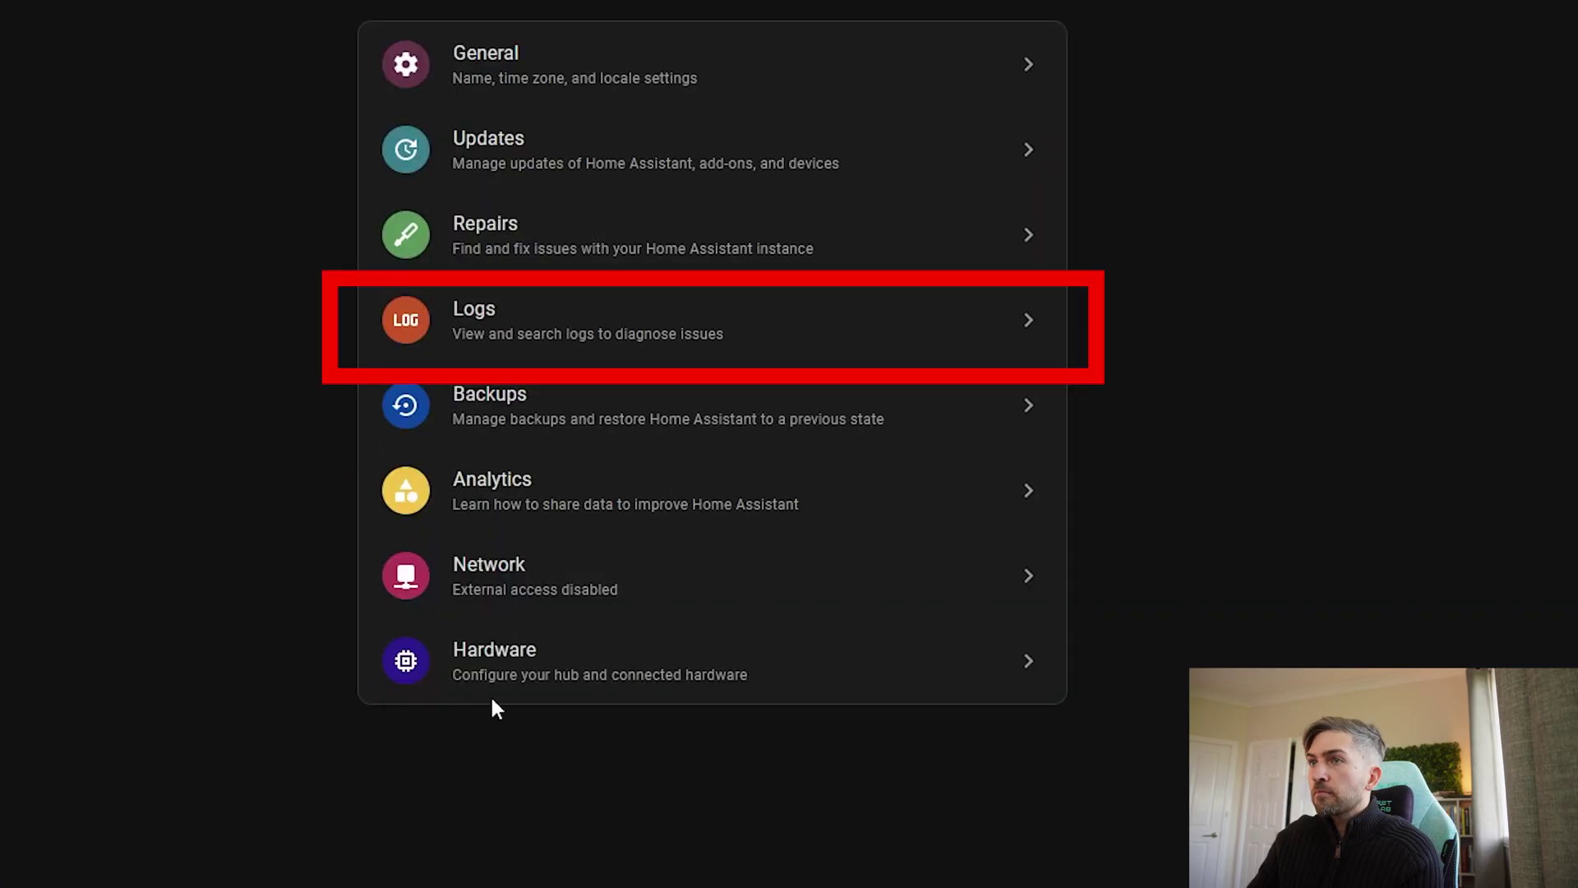
{"action": "left_click", "coordinate": [523, 323]}
{"action": "left_click", "coordinate": [151, 99]}
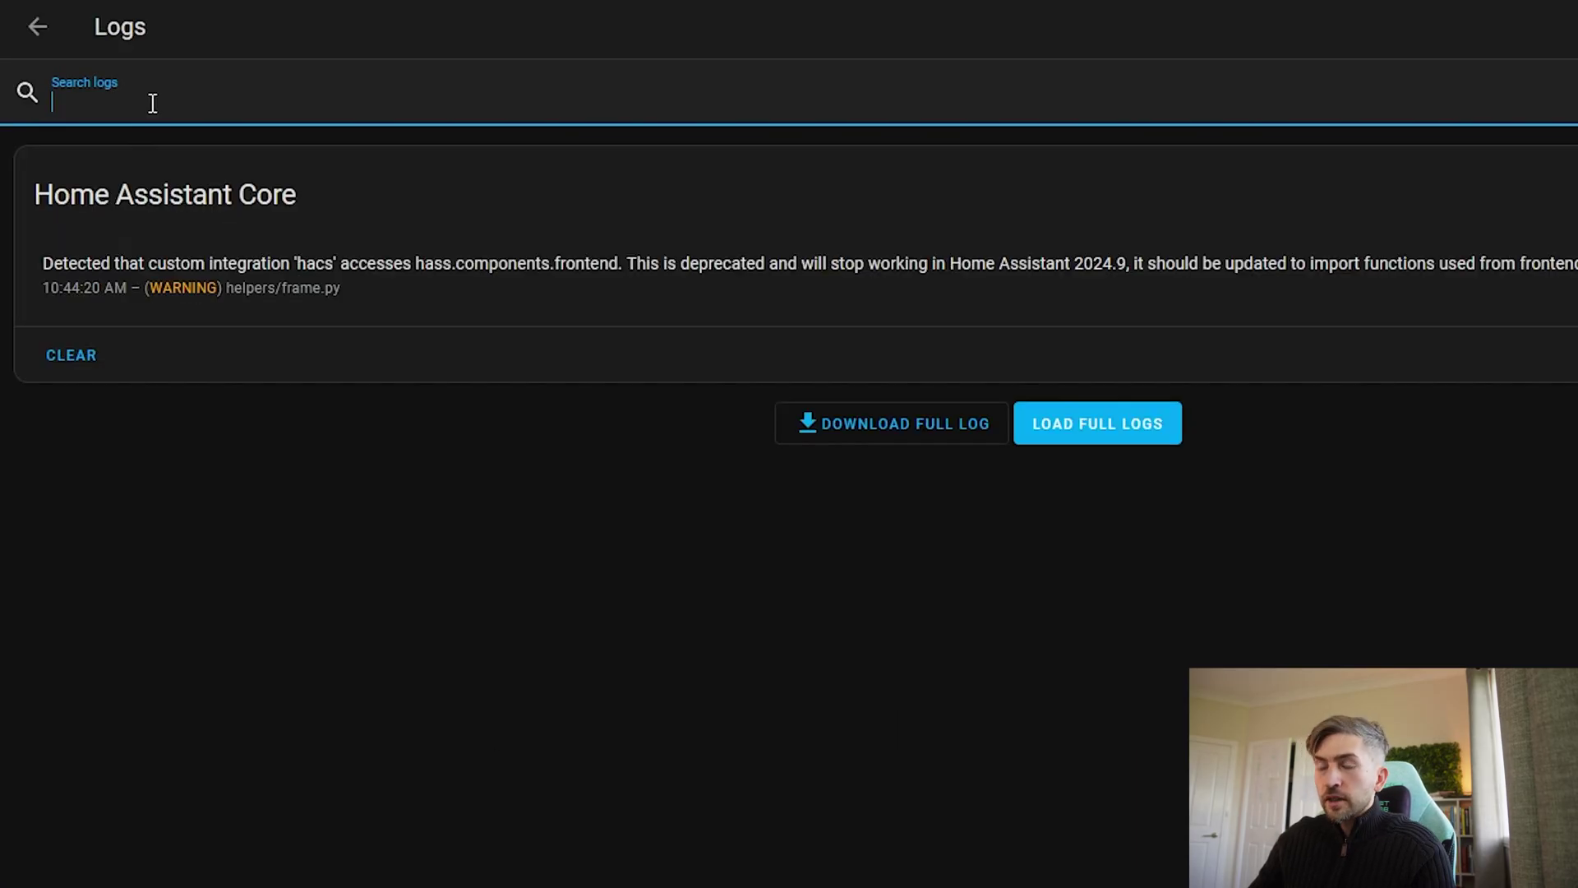
{"action": "type", "text": "pyscript"}
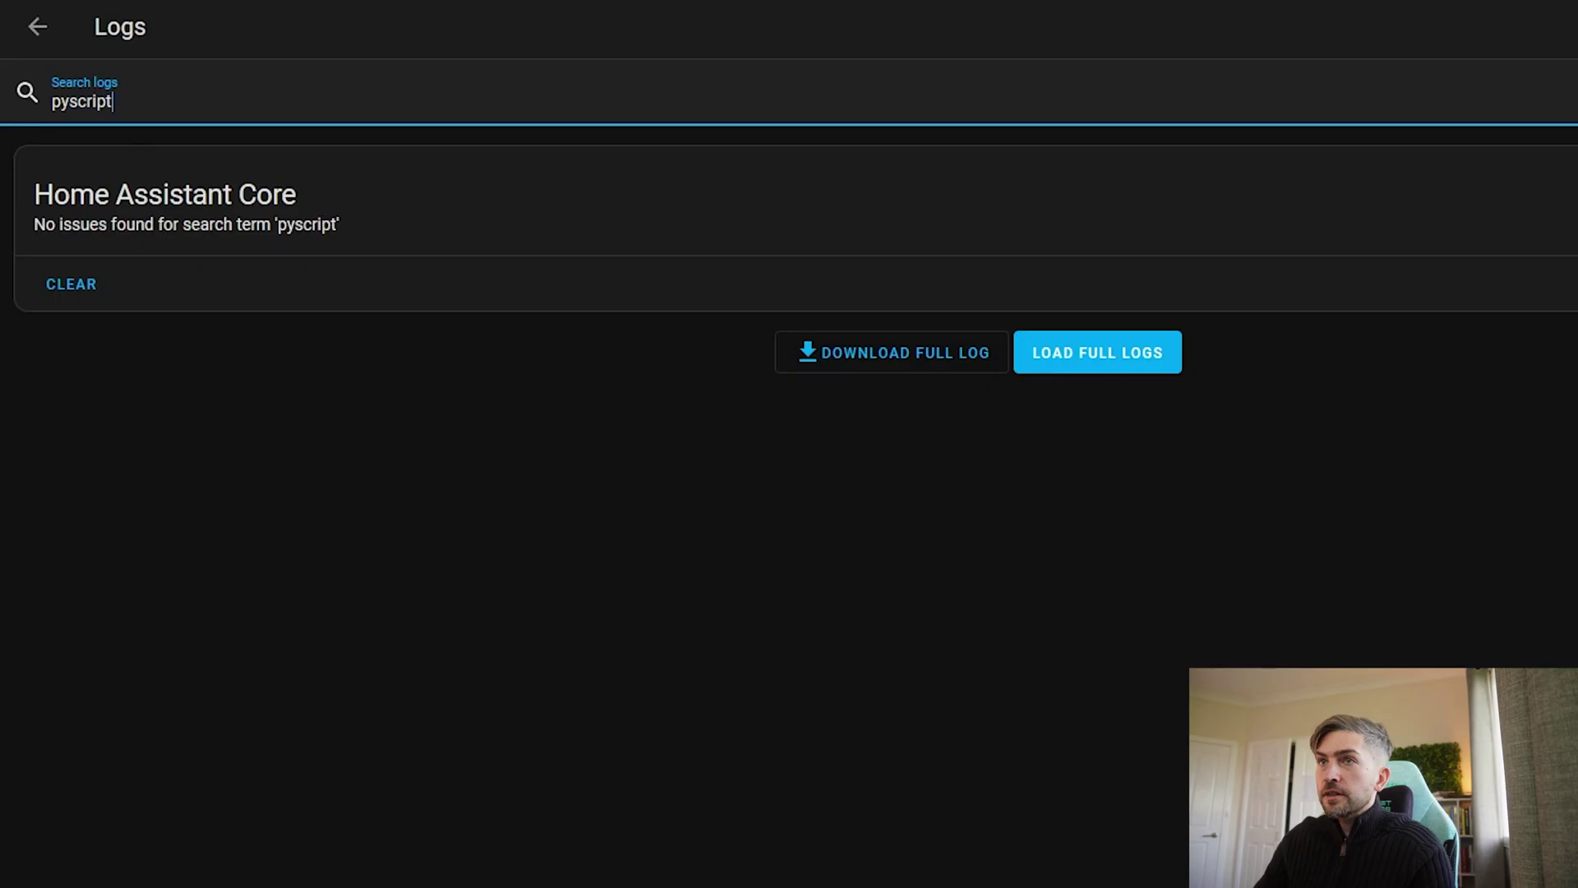
{"action": "left_click", "coordinate": [1143, 361]}
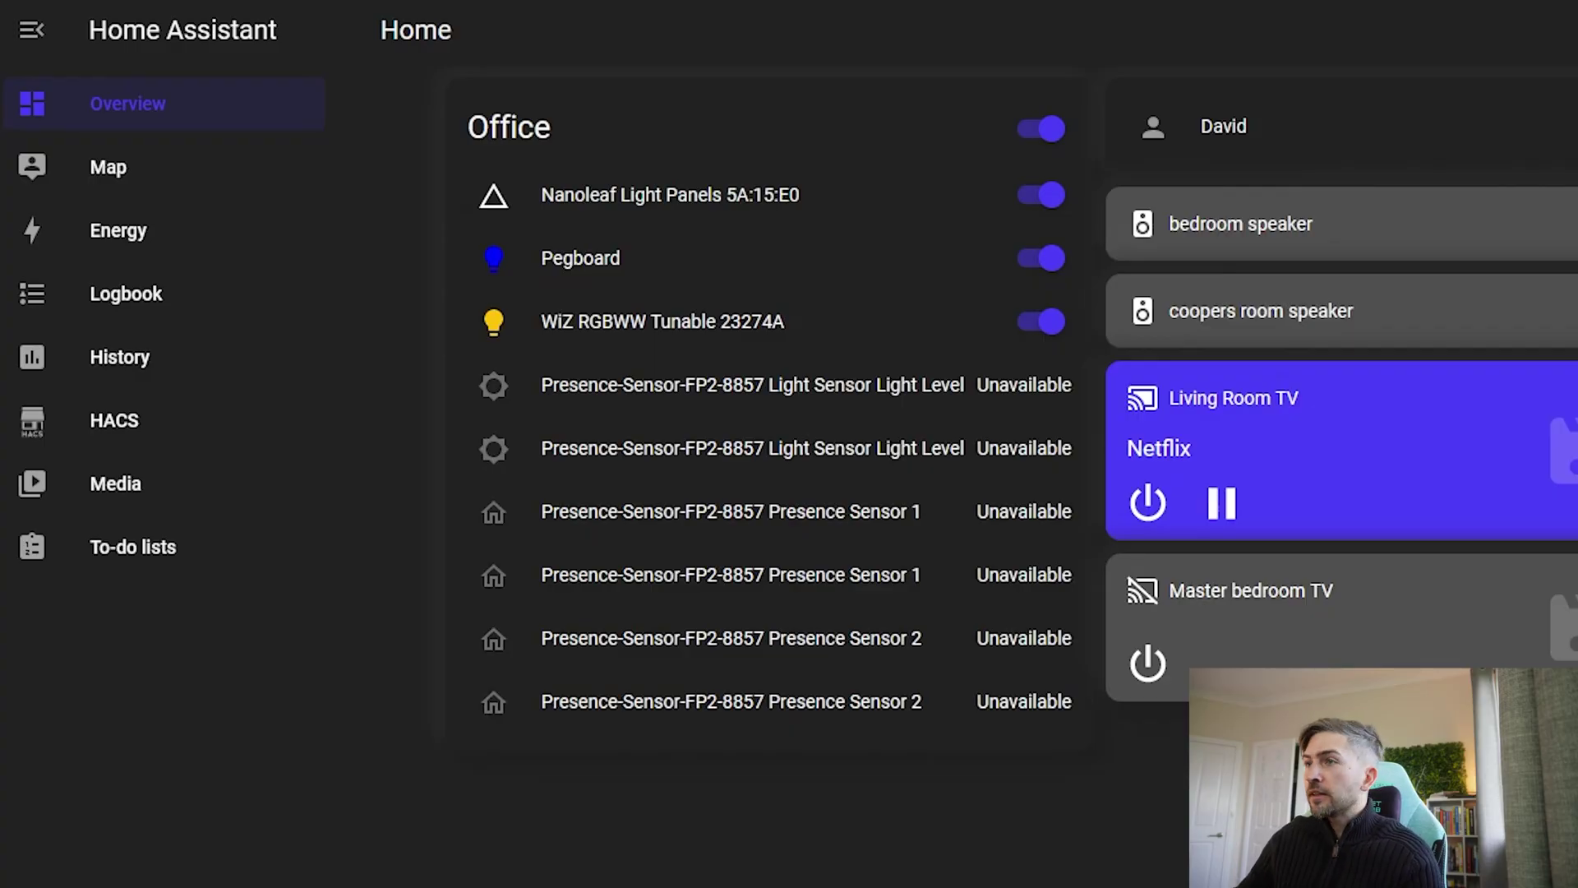
- Switch to the file manager and open the HomeAssistant/config/pyscript folder to view its script files
{"action": "key", "text": "alt+Tab"}
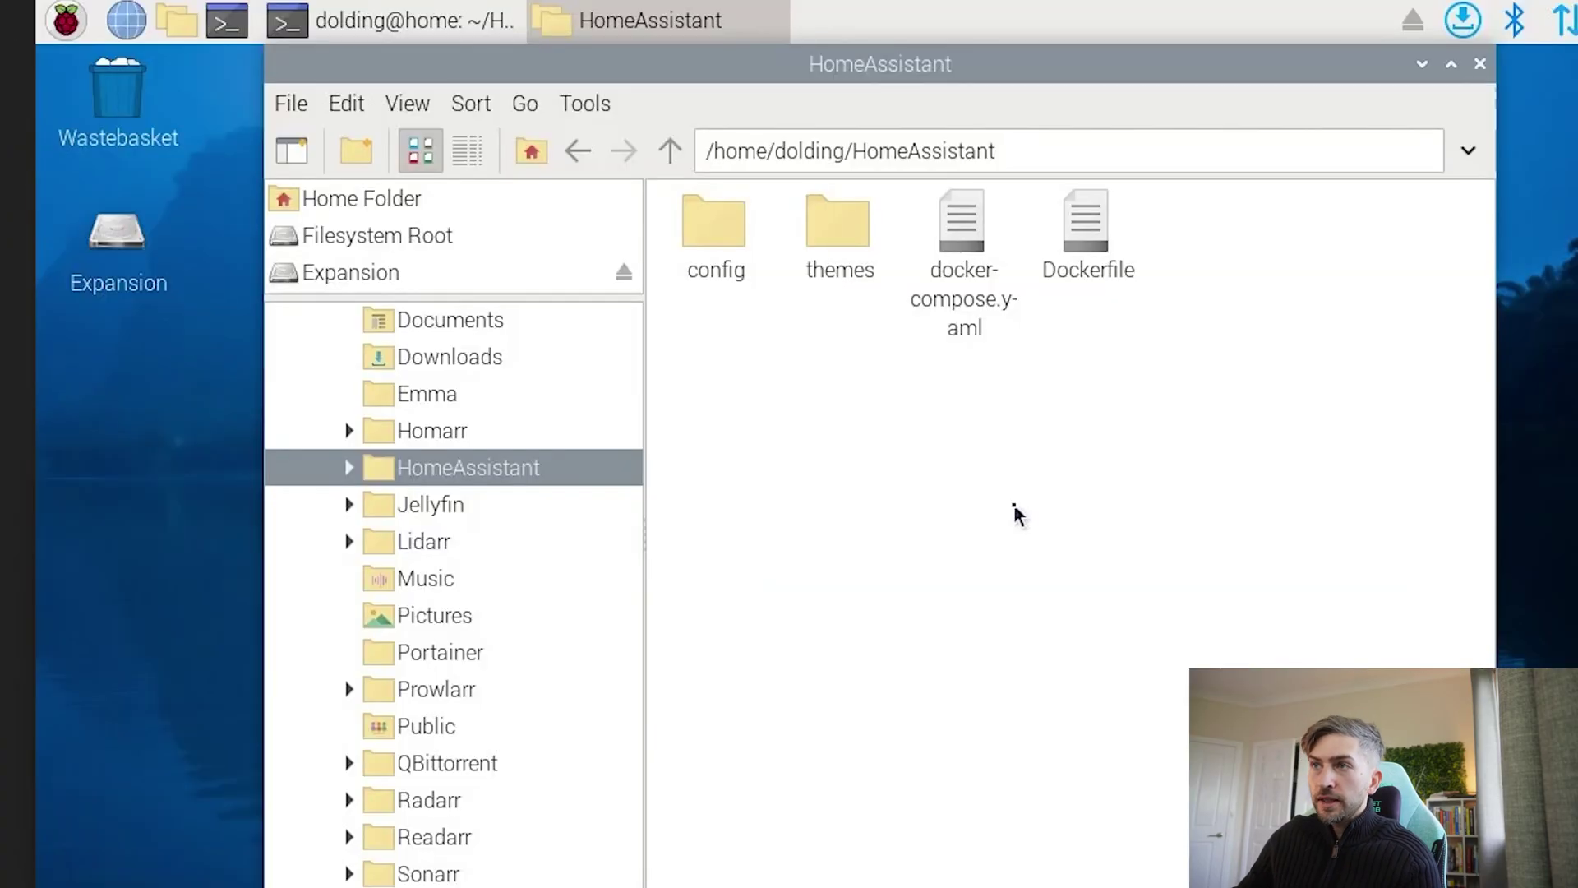
{"action": "double_click", "coordinate": [713, 234]}
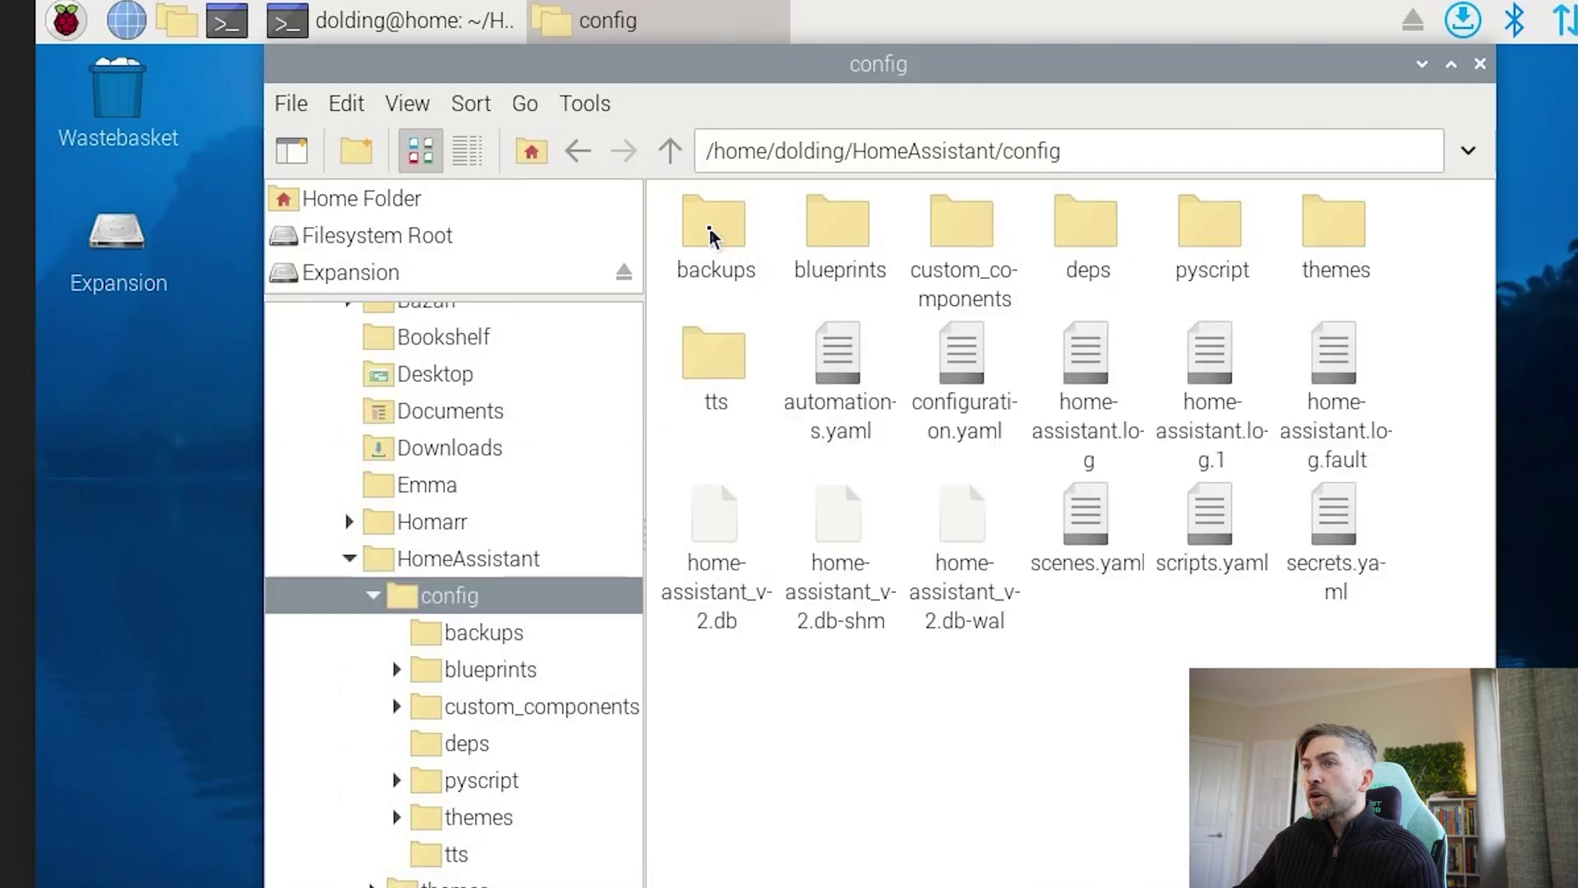
{"action": "double_click", "coordinate": [1218, 238]}
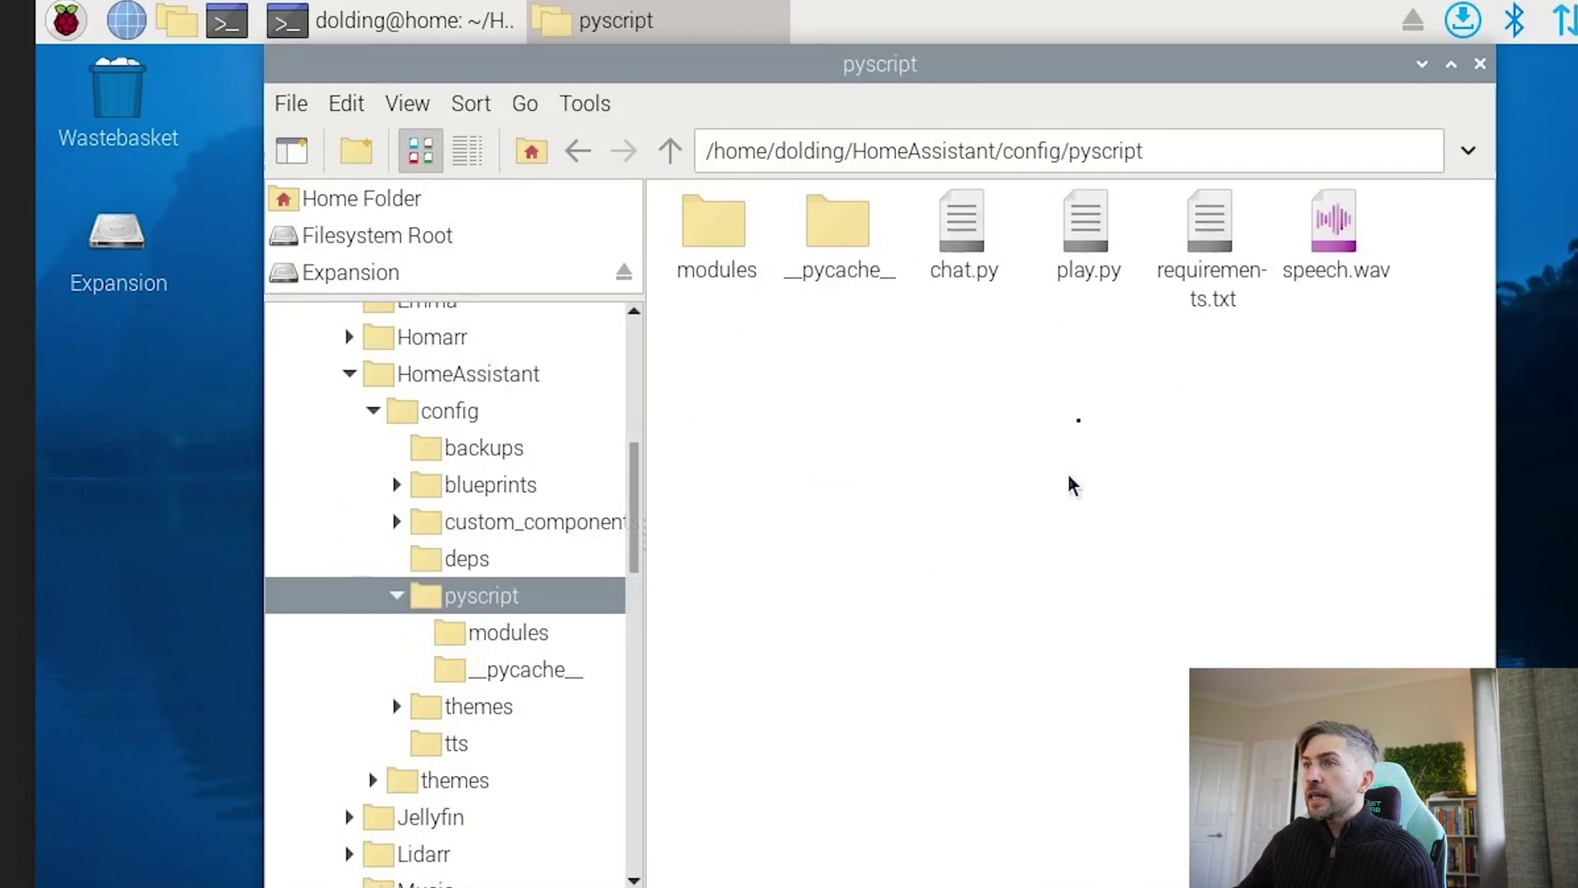
- Open chat.py from the pyscript folder in Geany, copy its entire code and switch to Visual Studio Code
{"action": "left_click", "coordinate": [958, 227]}
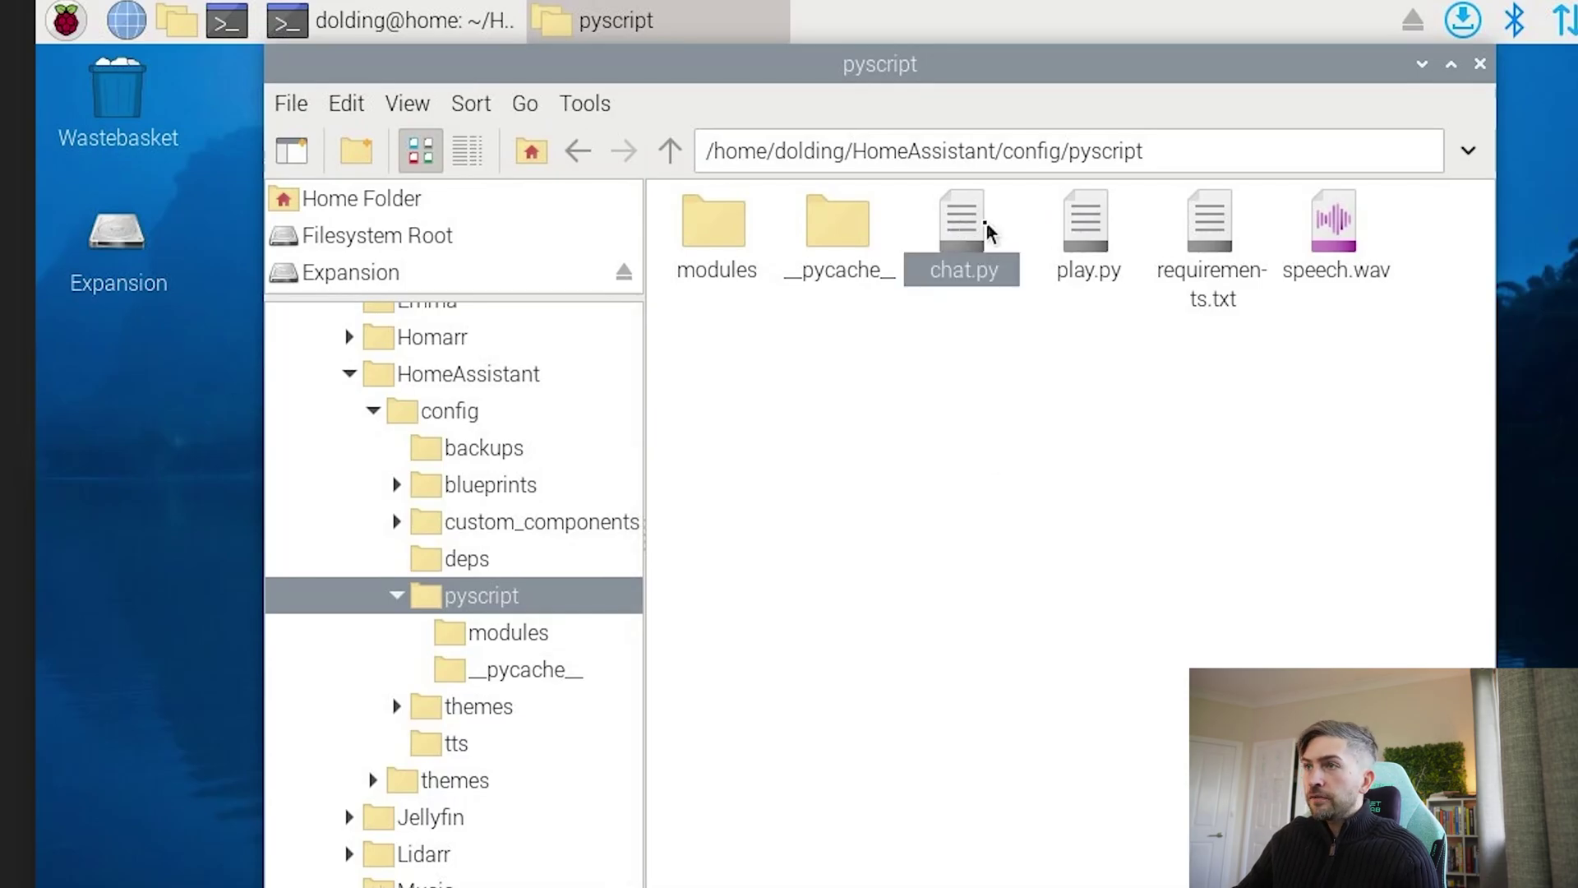
{"action": "right_click", "coordinate": [964, 229]}
{"action": "left_click", "coordinate": [1014, 250]}
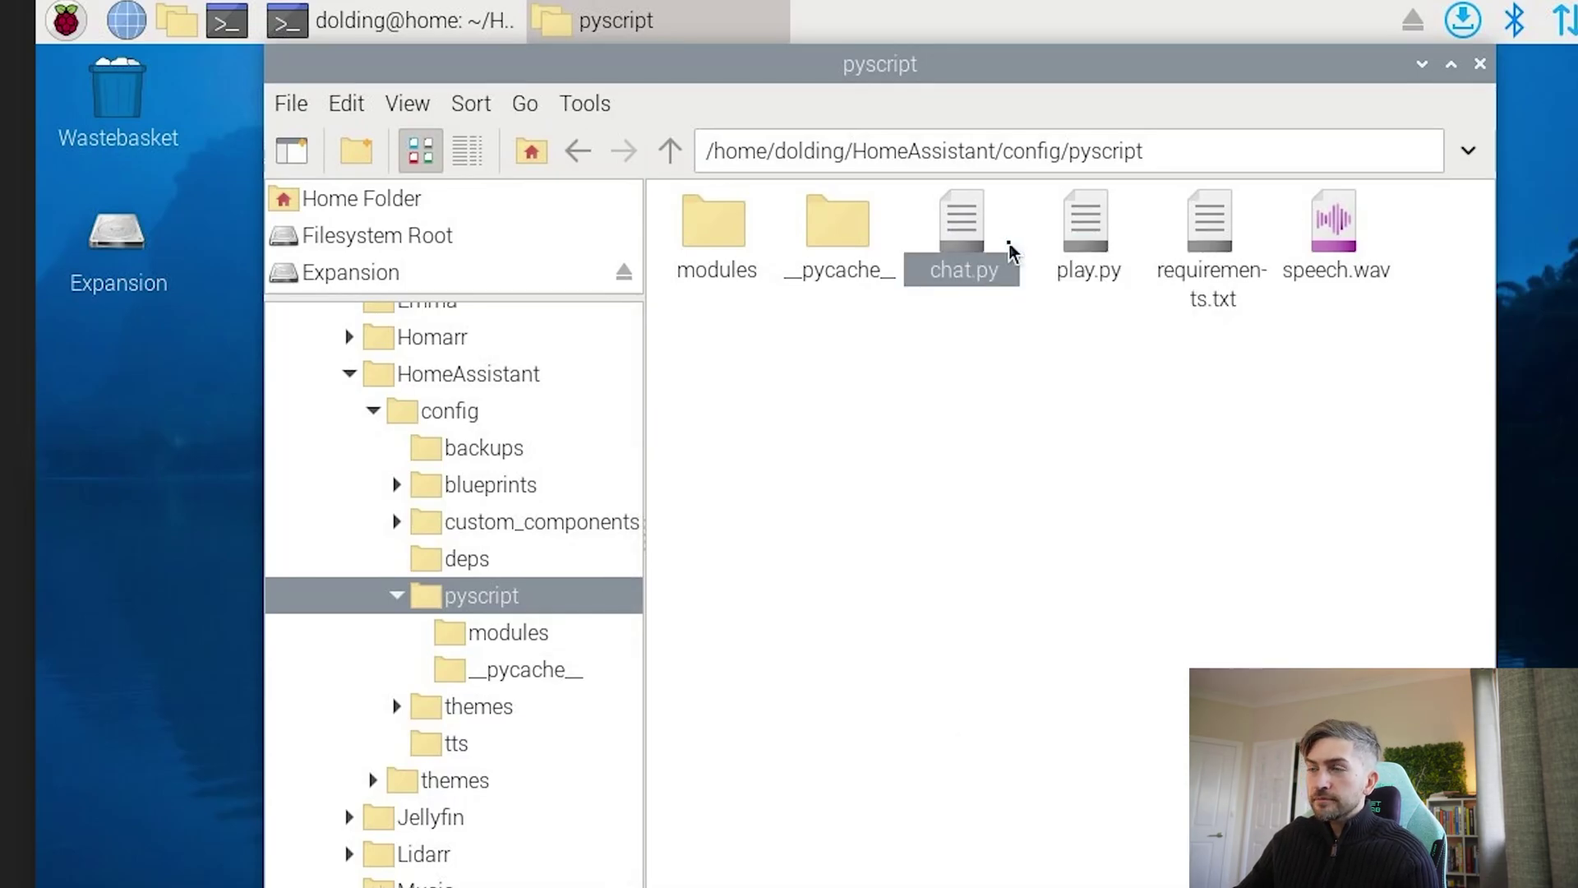
{"action": "right_click", "coordinate": [452, 358]}
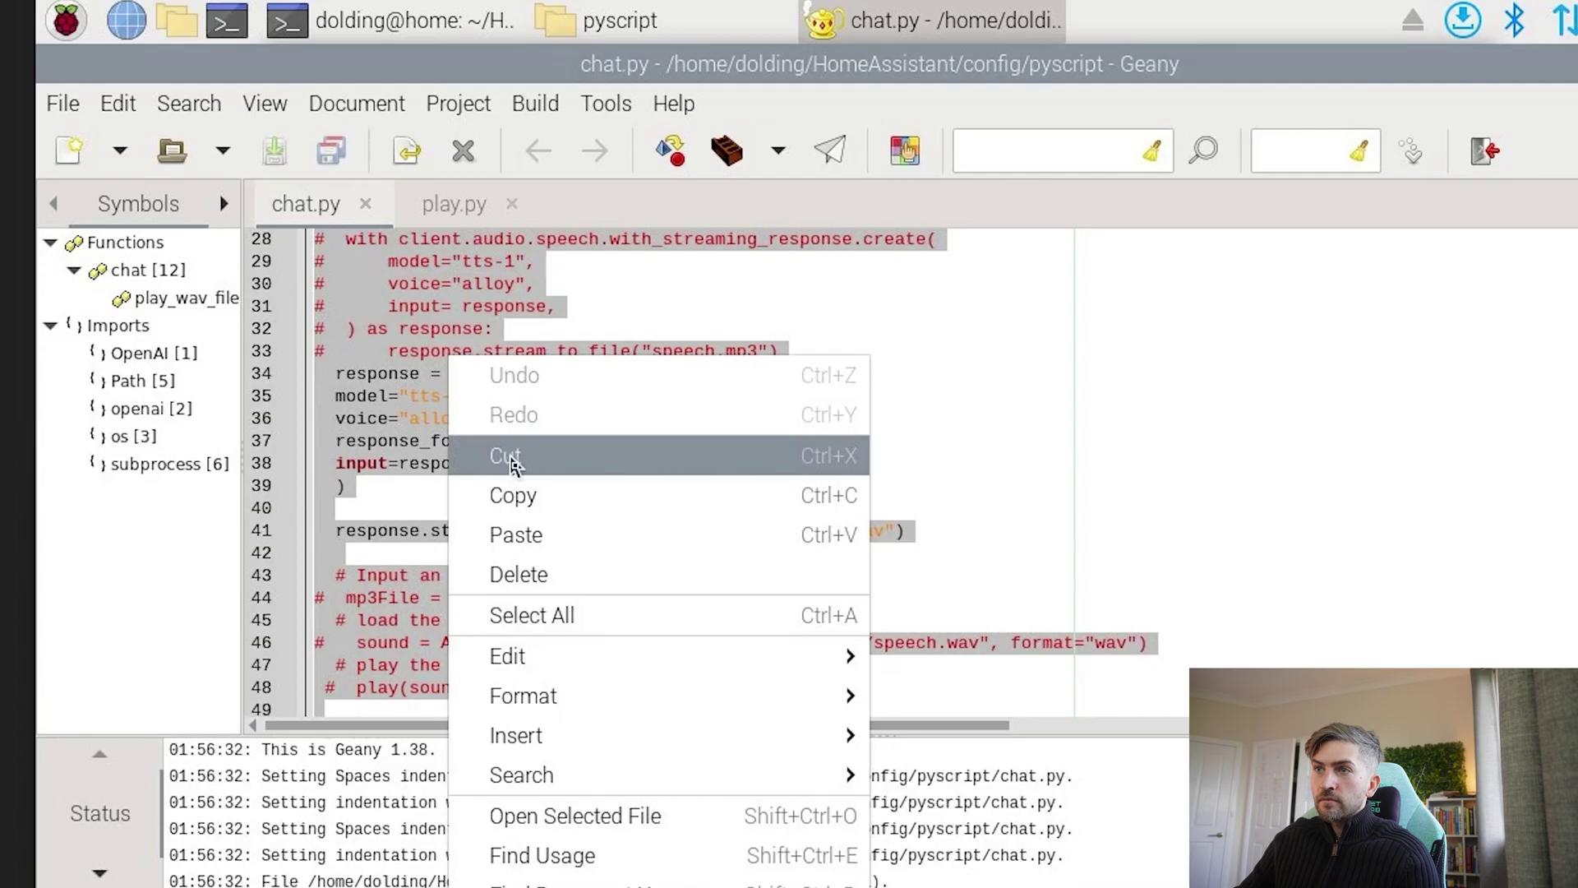
{"action": "left_click", "coordinate": [530, 495]}
{"action": "key", "text": "super"}
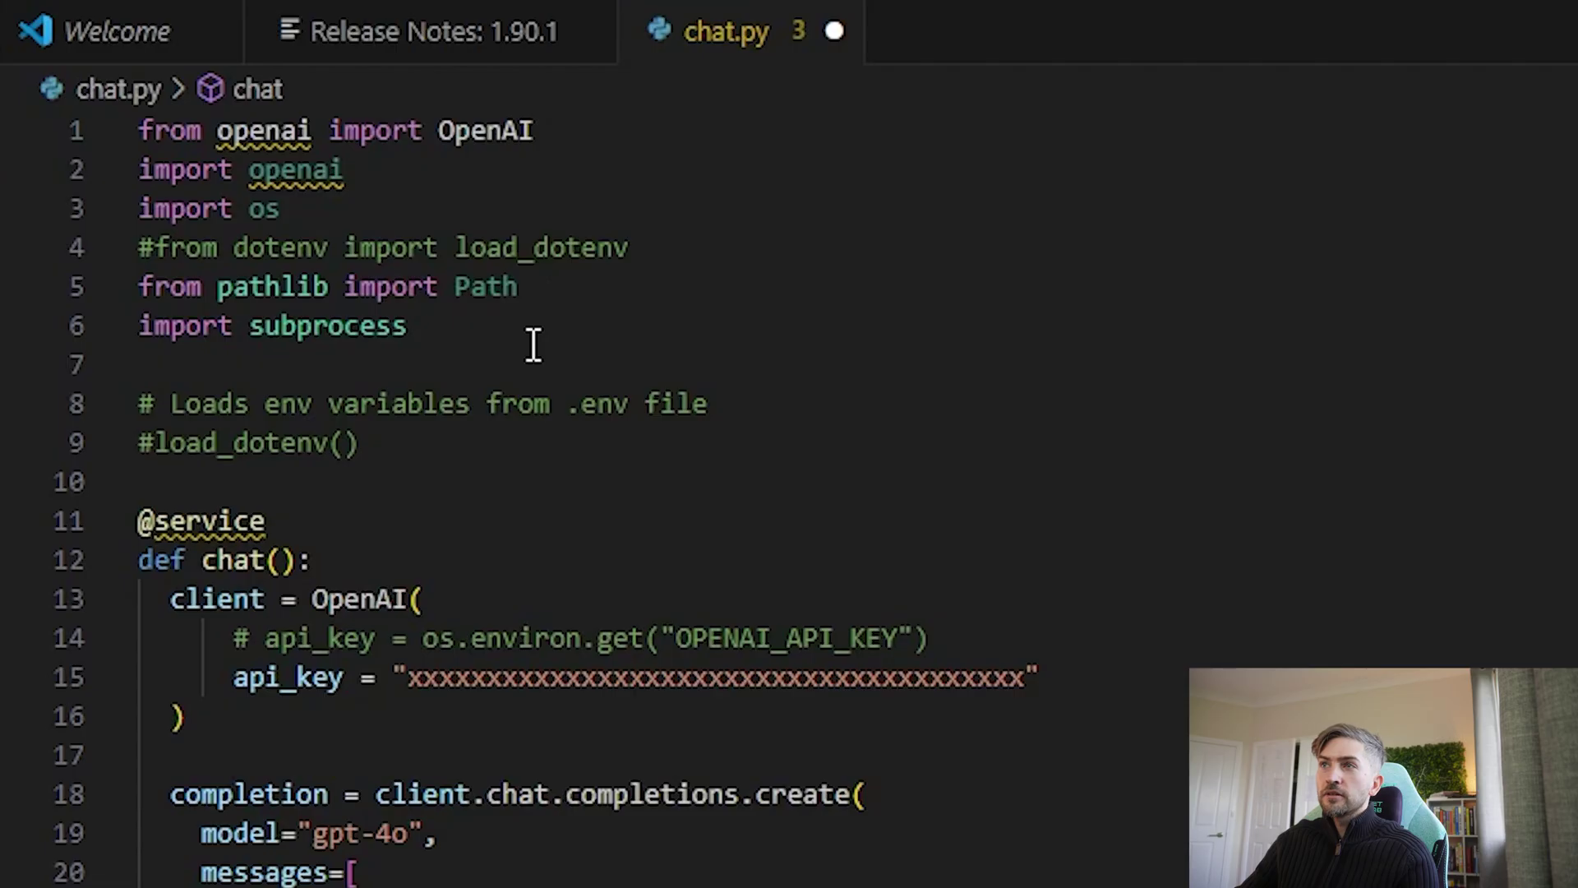
{"action": "left_click_drag", "start_coordinate": [142, 130], "coordinate": [603, 319]}
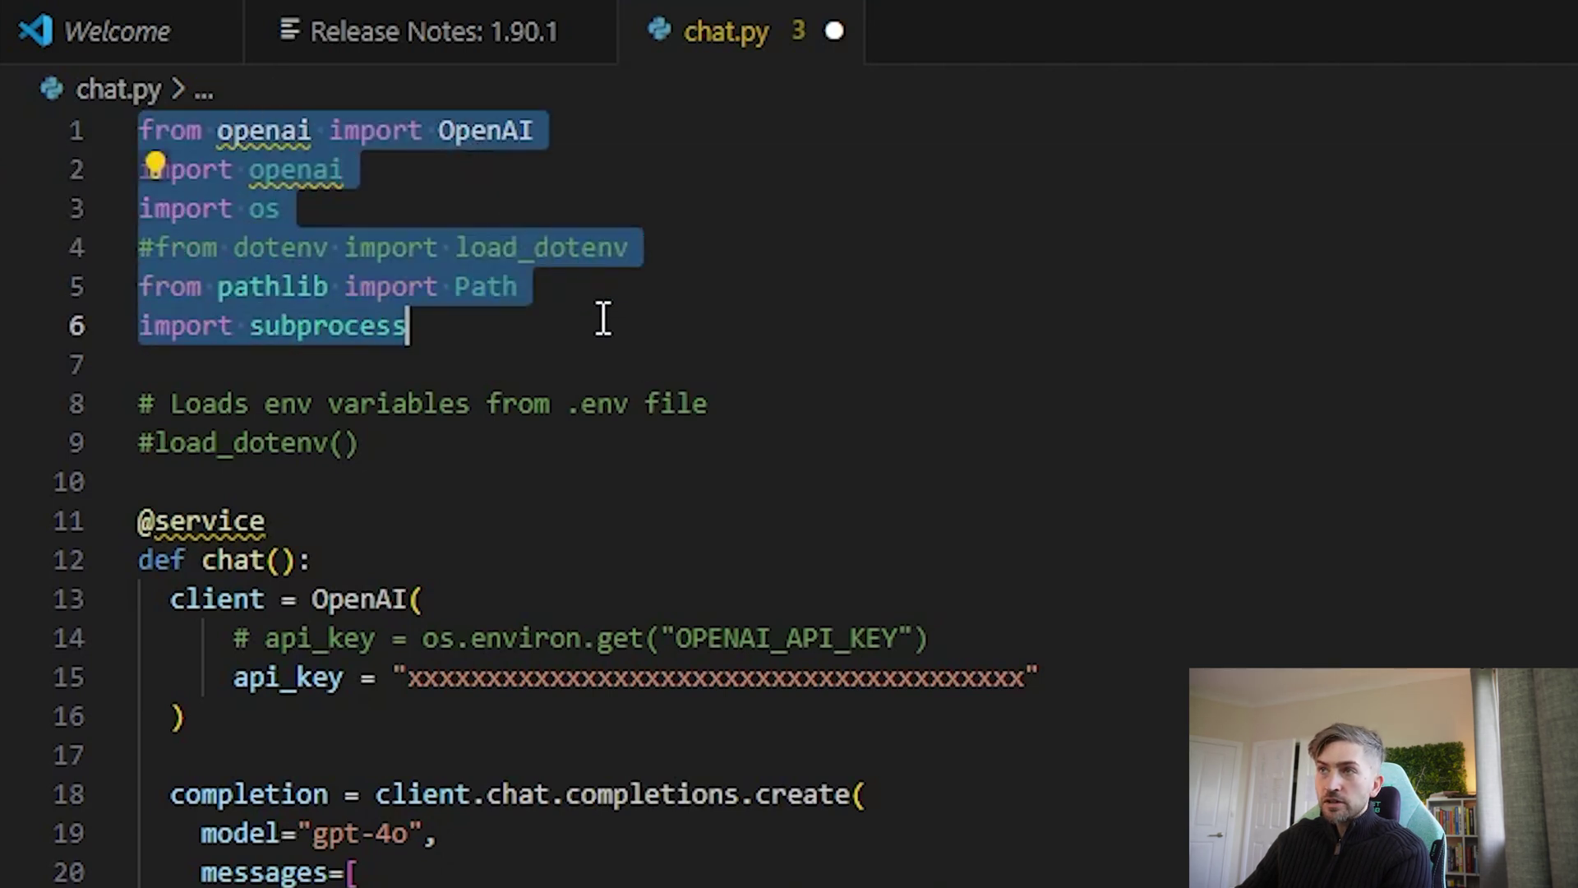
{"action": "left_click", "coordinate": [620, 354]}
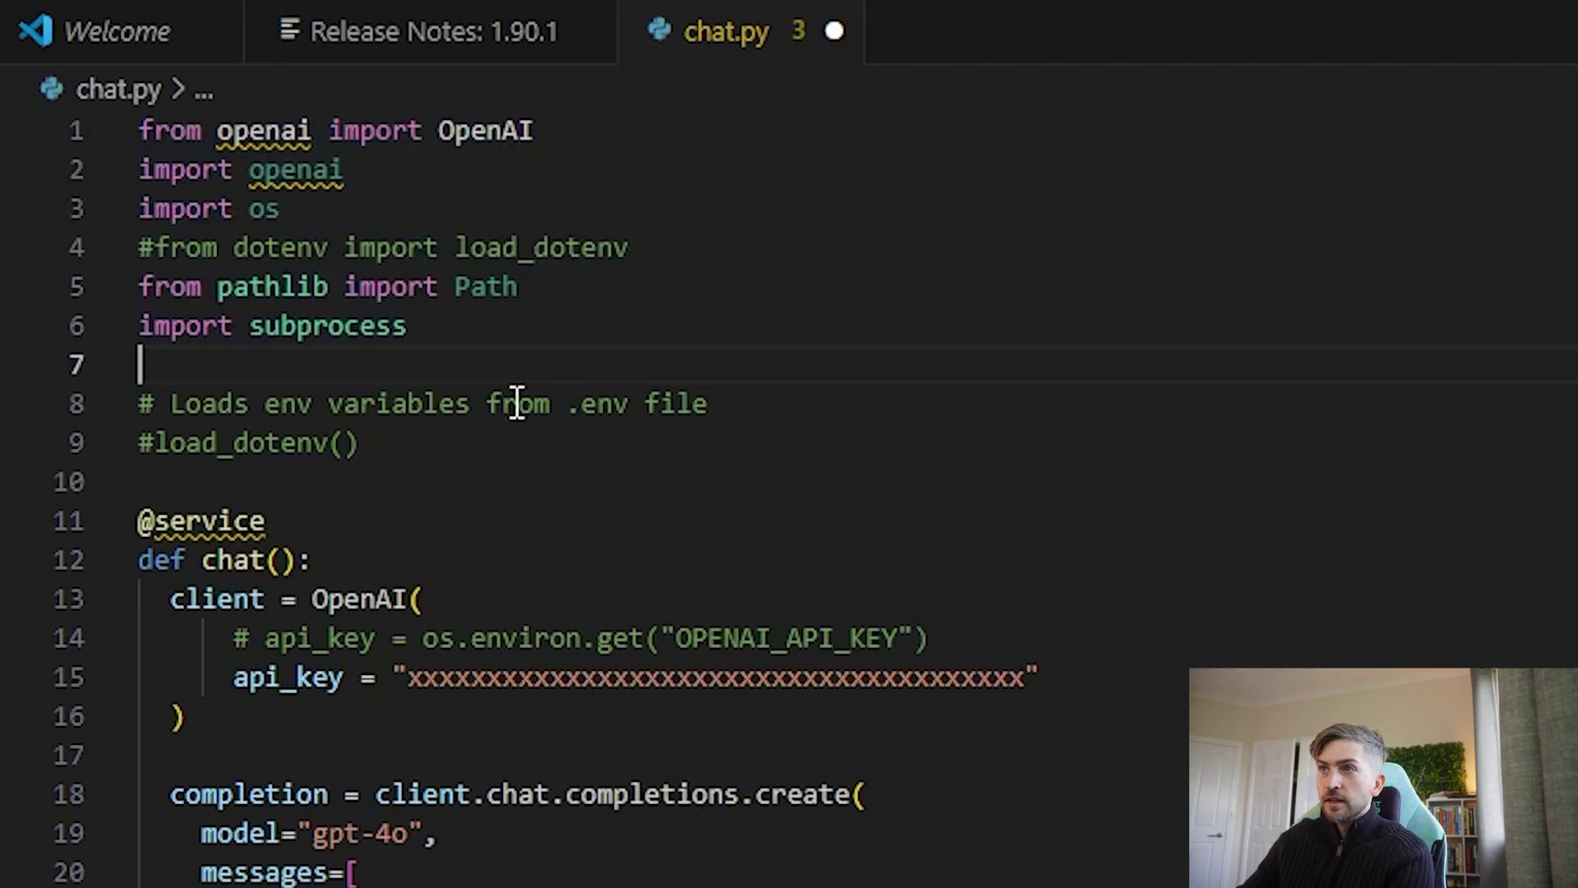
{"action": "left_click_drag", "start_coordinate": [333, 526], "coordinate": [87, 526]}
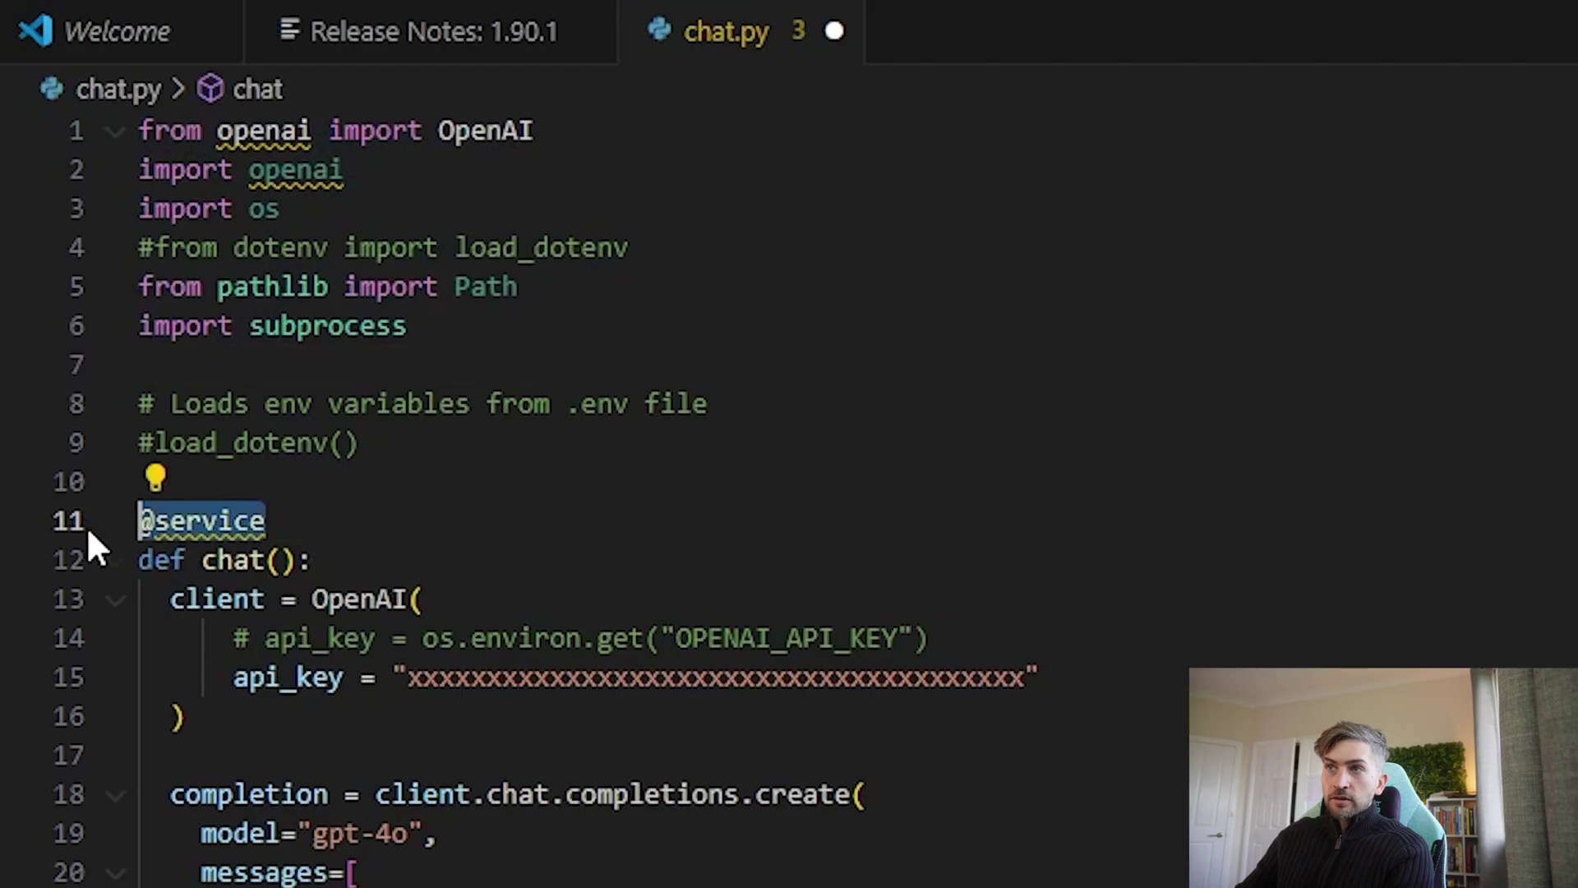
{"action": "left_click_drag", "start_coordinate": [344, 563], "coordinate": [136, 522]}
{"action": "left_click_drag", "start_coordinate": [175, 601], "coordinate": [575, 727]}
{"action": "double_click", "coordinate": [530, 670]}
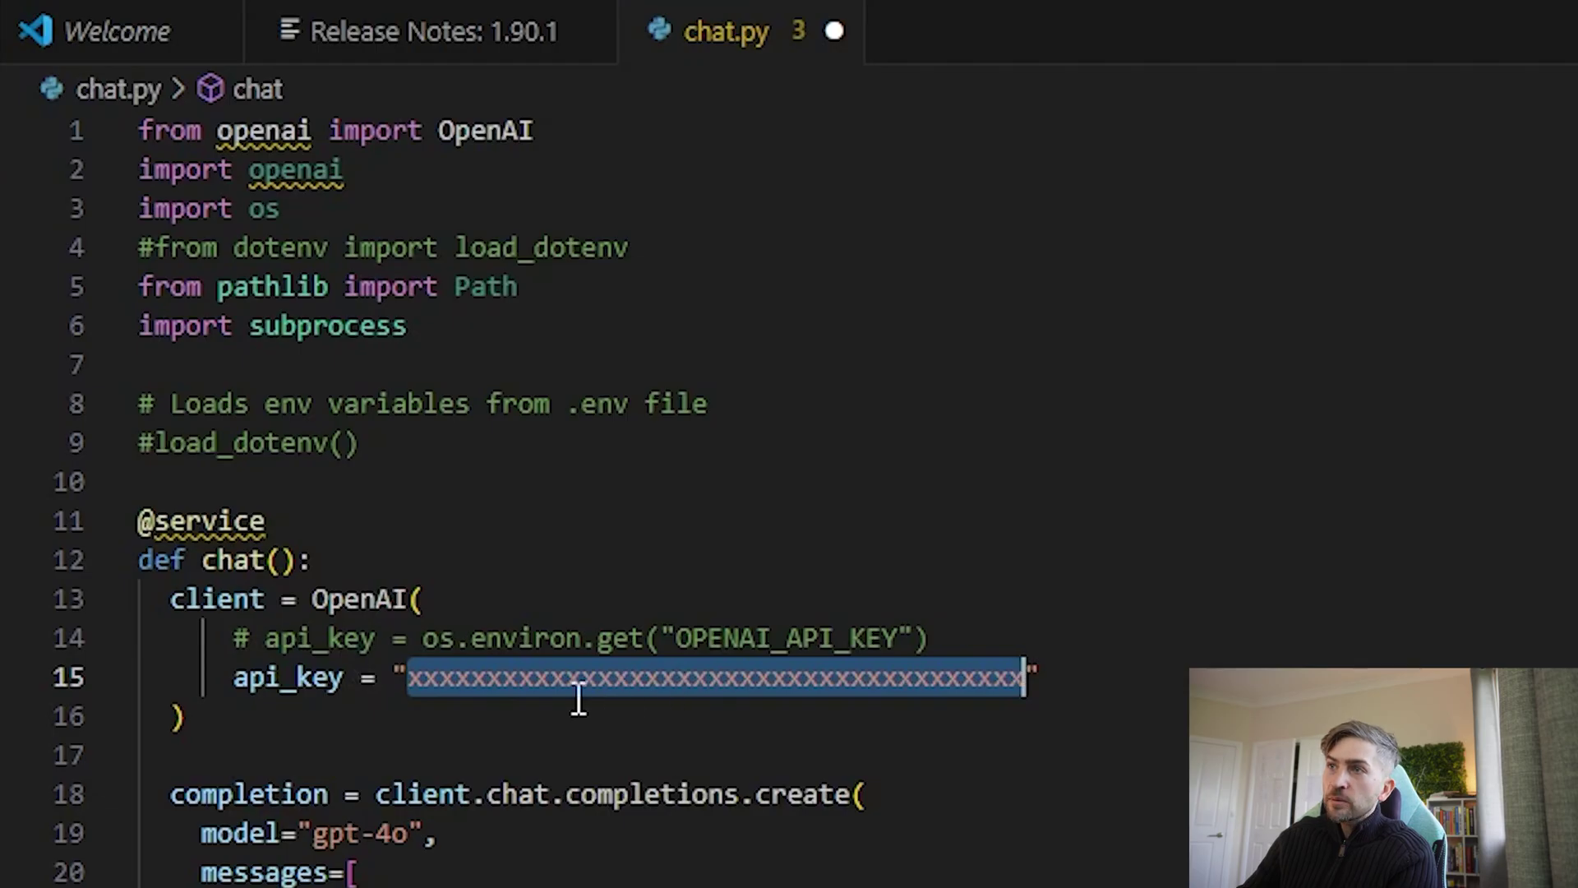
- Examine the gpt-4o completion request, the tts-1 speech generation block and the remaining code at the end of chat.py
{"action": "left_click_drag", "start_coordinate": [173, 287], "coordinate": [873, 676]}
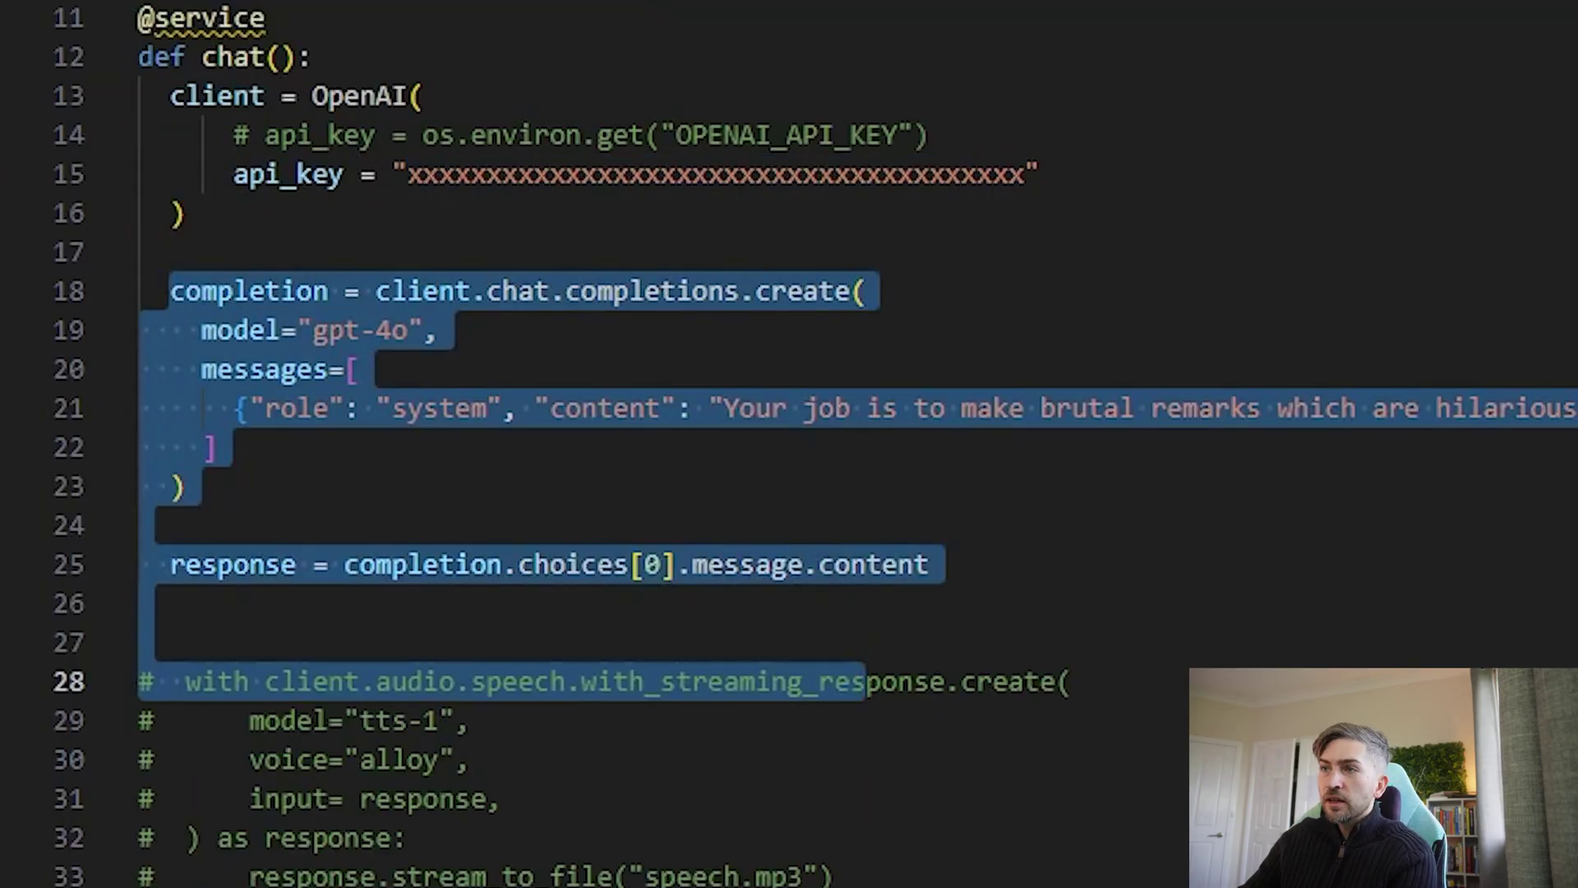
{"action": "scroll", "coordinate": [1099, 494], "scroll_direction": "down", "scroll_amount": 5}
{"action": "left_click", "coordinate": [1099, 602]}
{"action": "left_click_drag", "start_coordinate": [1099, 603], "coordinate": [46, 298]}
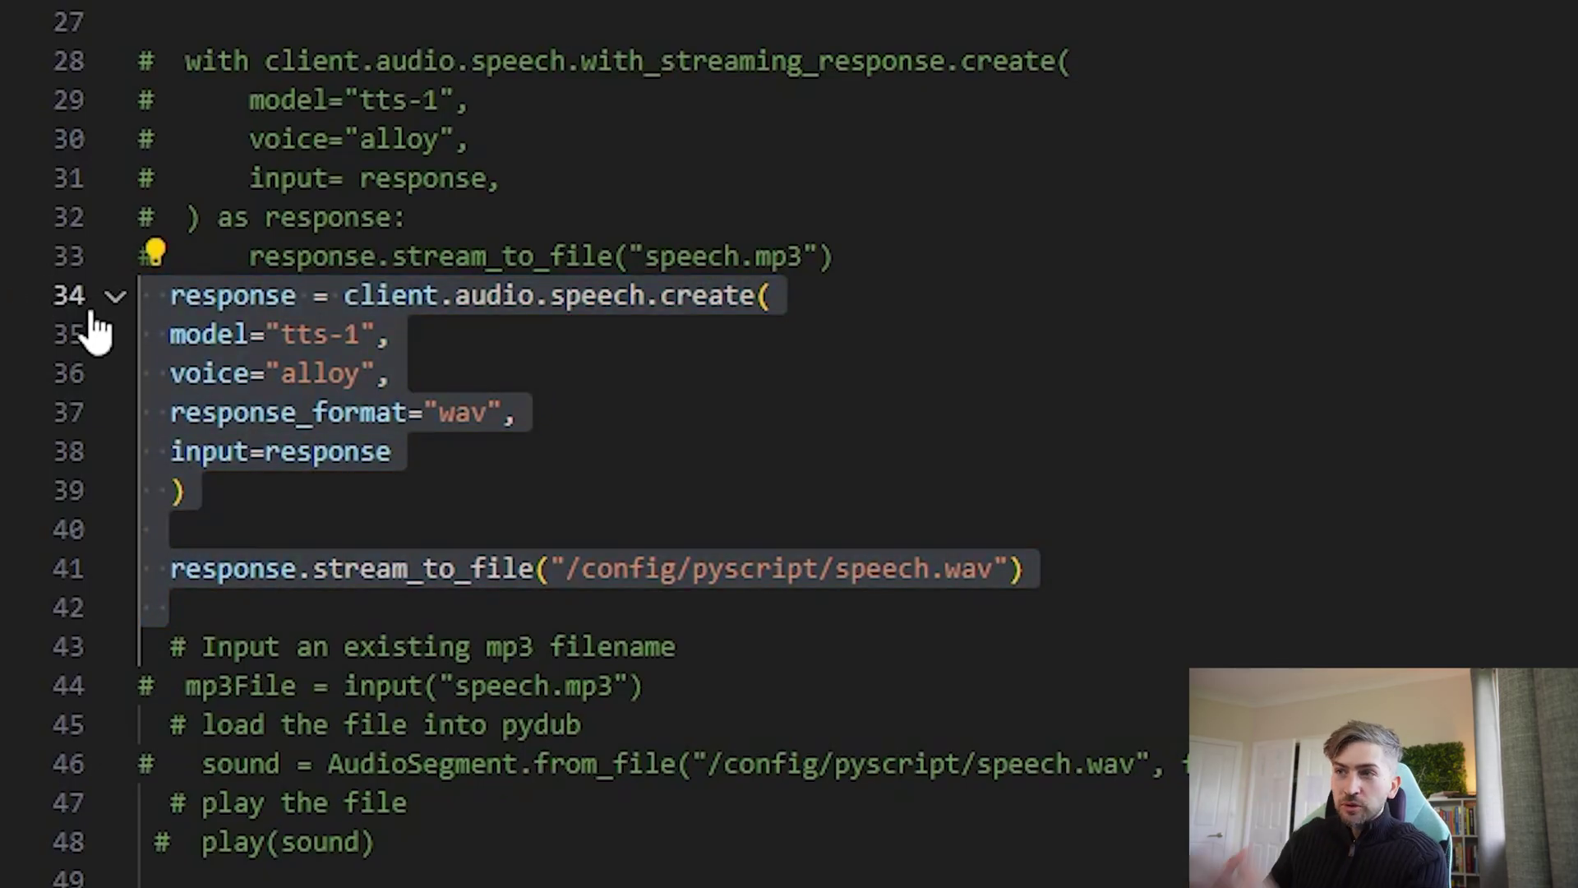
{"action": "scroll", "coordinate": [855, 599], "scroll_direction": "down", "scroll_amount": 5}
{"action": "left_click_drag", "start_coordinate": [855, 608], "coordinate": [127, 267]}
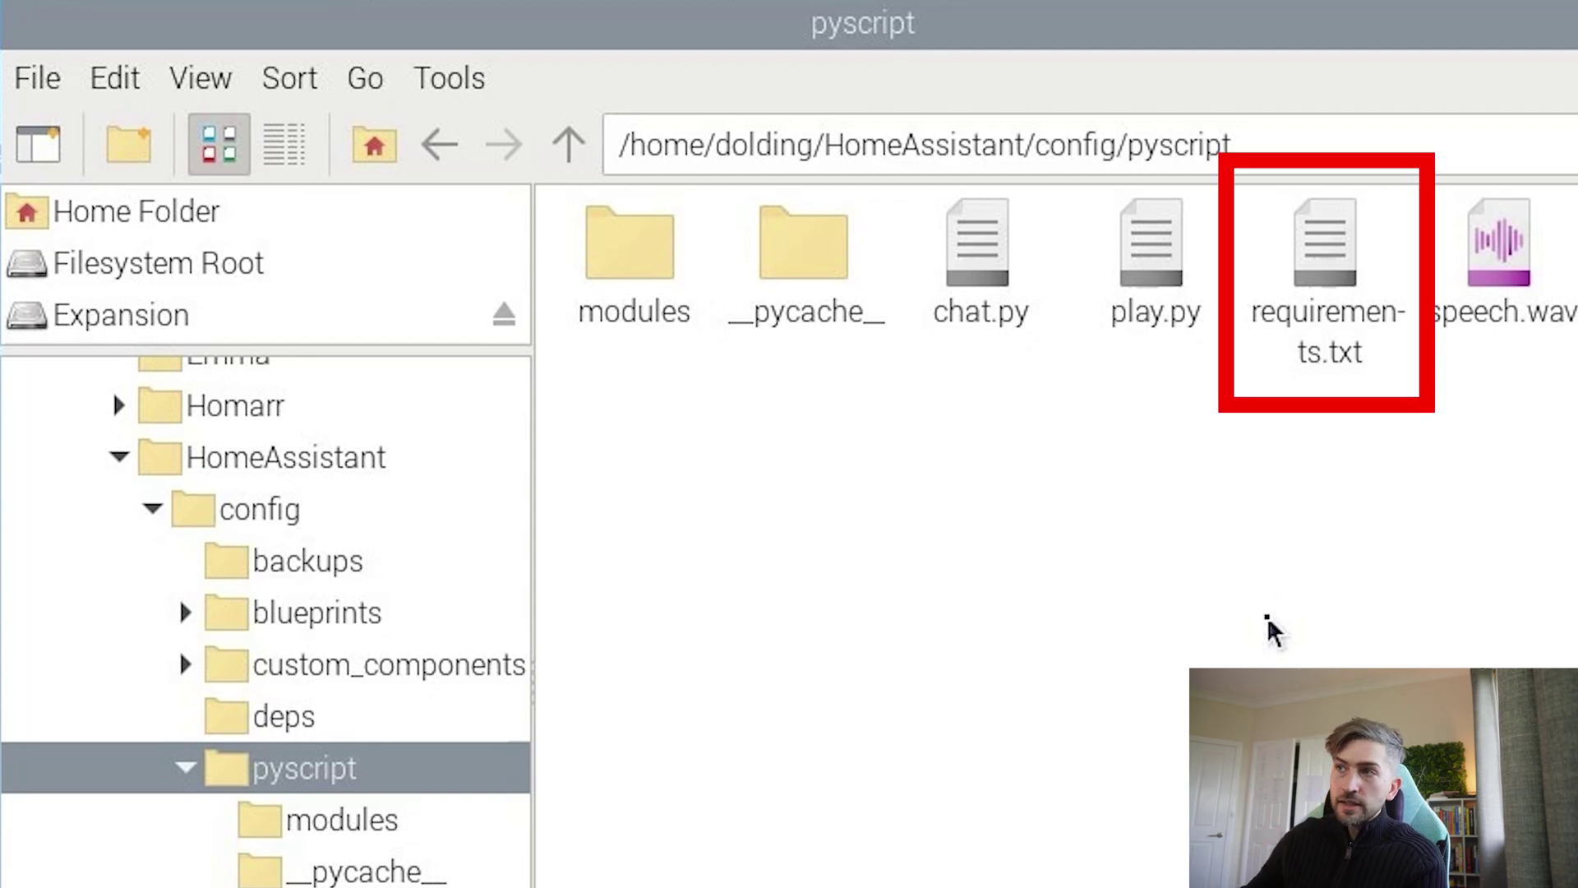
- Switch to the file manager, open requirements.txt from the pyscript folder, review its package list and close it
{"action": "double_click", "coordinate": [1350, 240]}
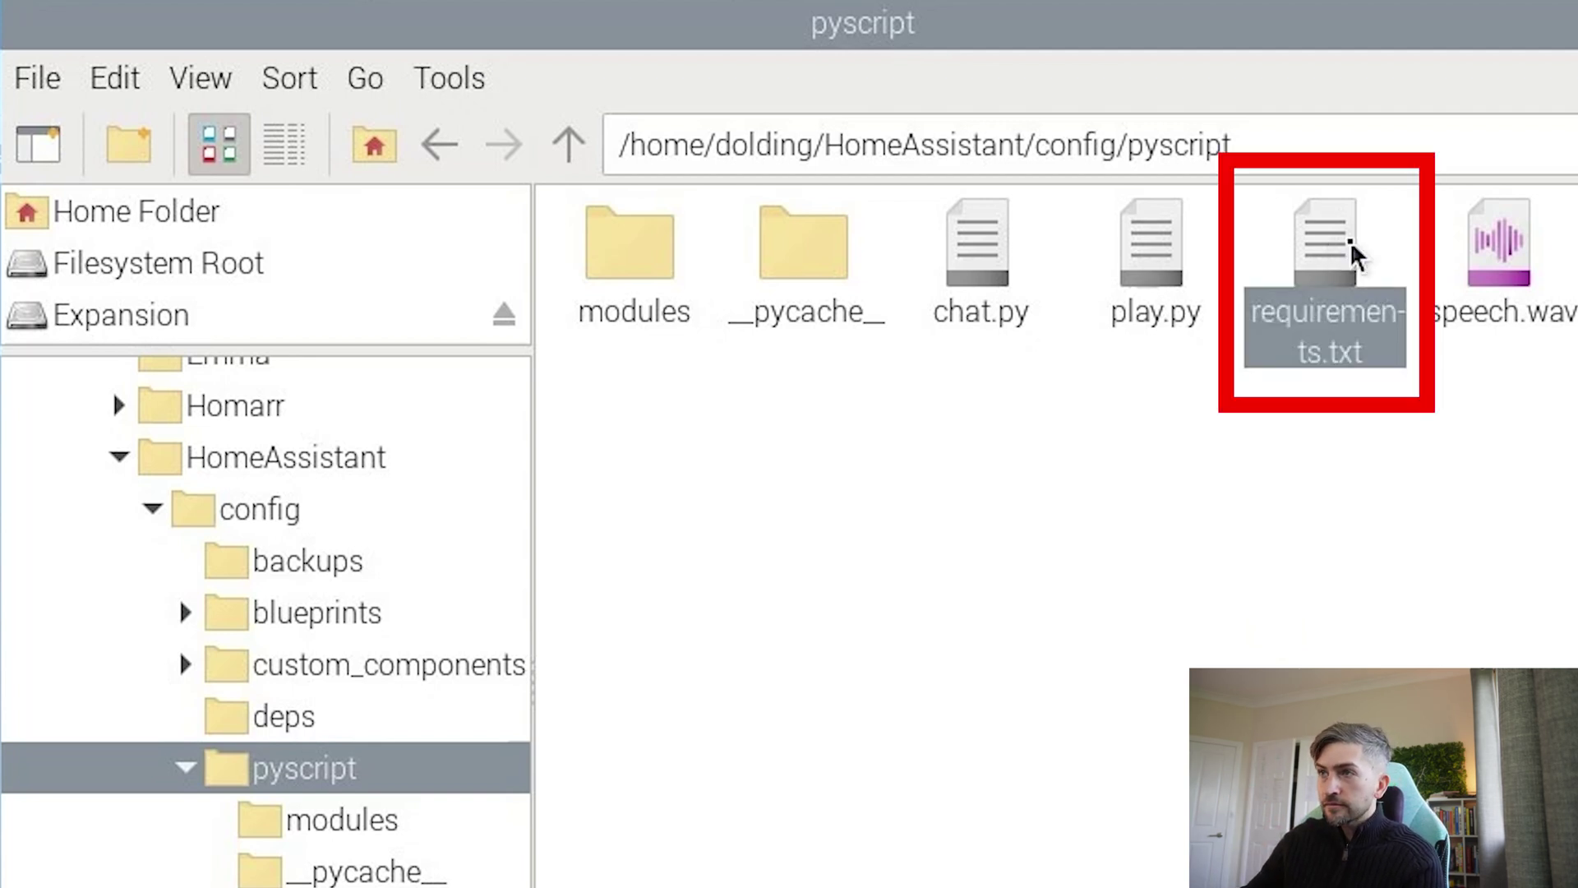
{"action": "key", "text": "ctrl+a"}
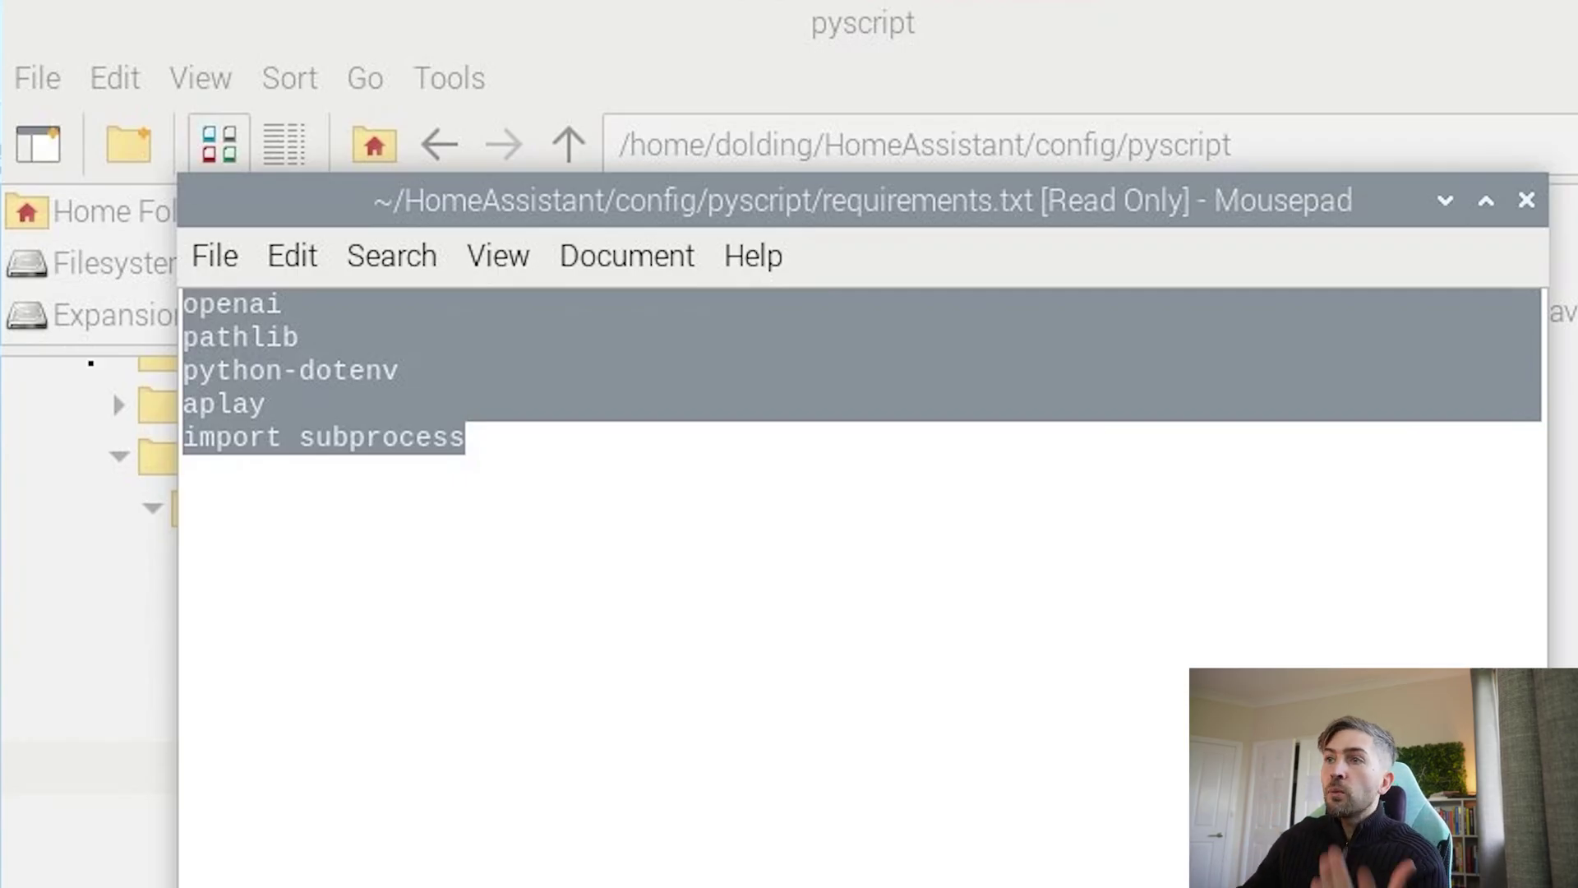
{"action": "left_click_drag", "start_coordinate": [776, 230], "coordinate": [872, 490]}
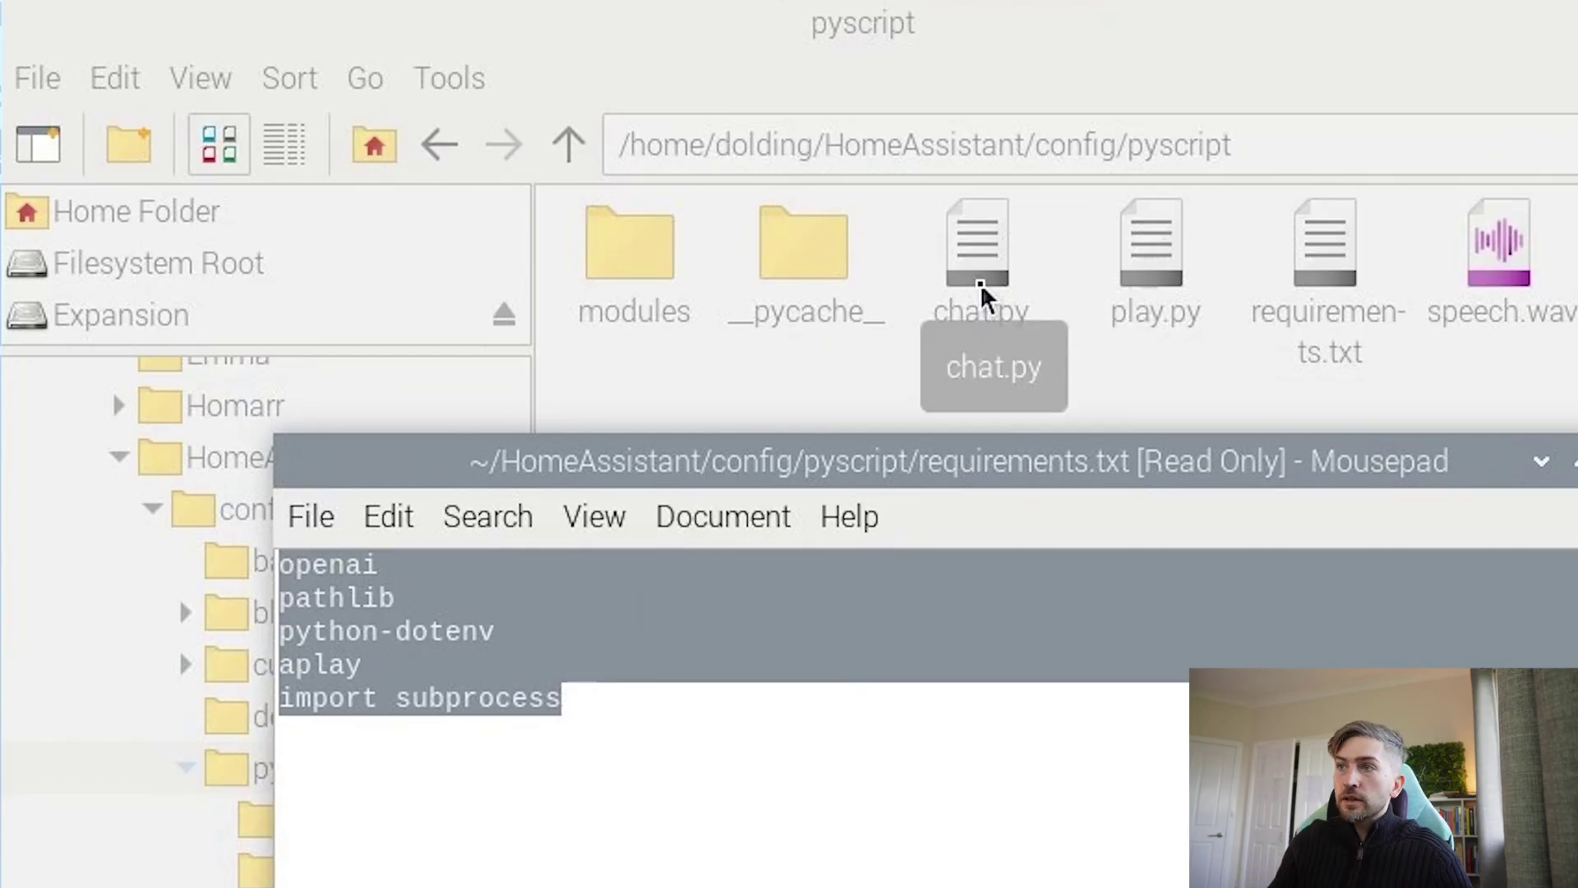
{"action": "left_click", "coordinate": [511, 571]}
{"action": "key", "text": "ctrl+a"}
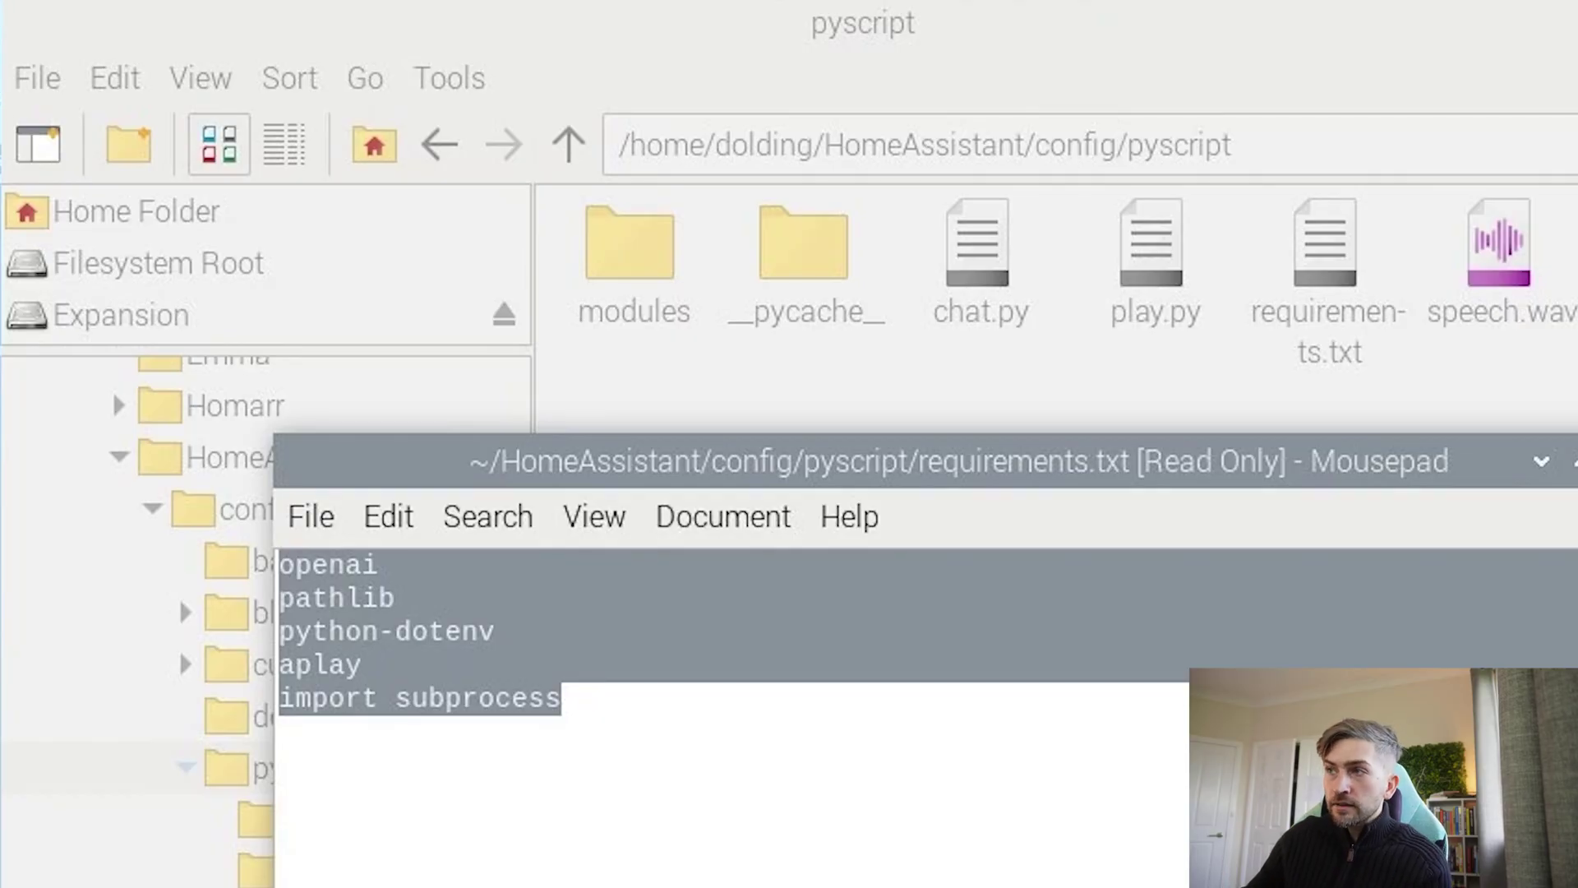
{"action": "key", "text": "ctrl+q"}
{"action": "left_click_drag", "start_coordinate": [1233, 419], "coordinate": [944, 233]}
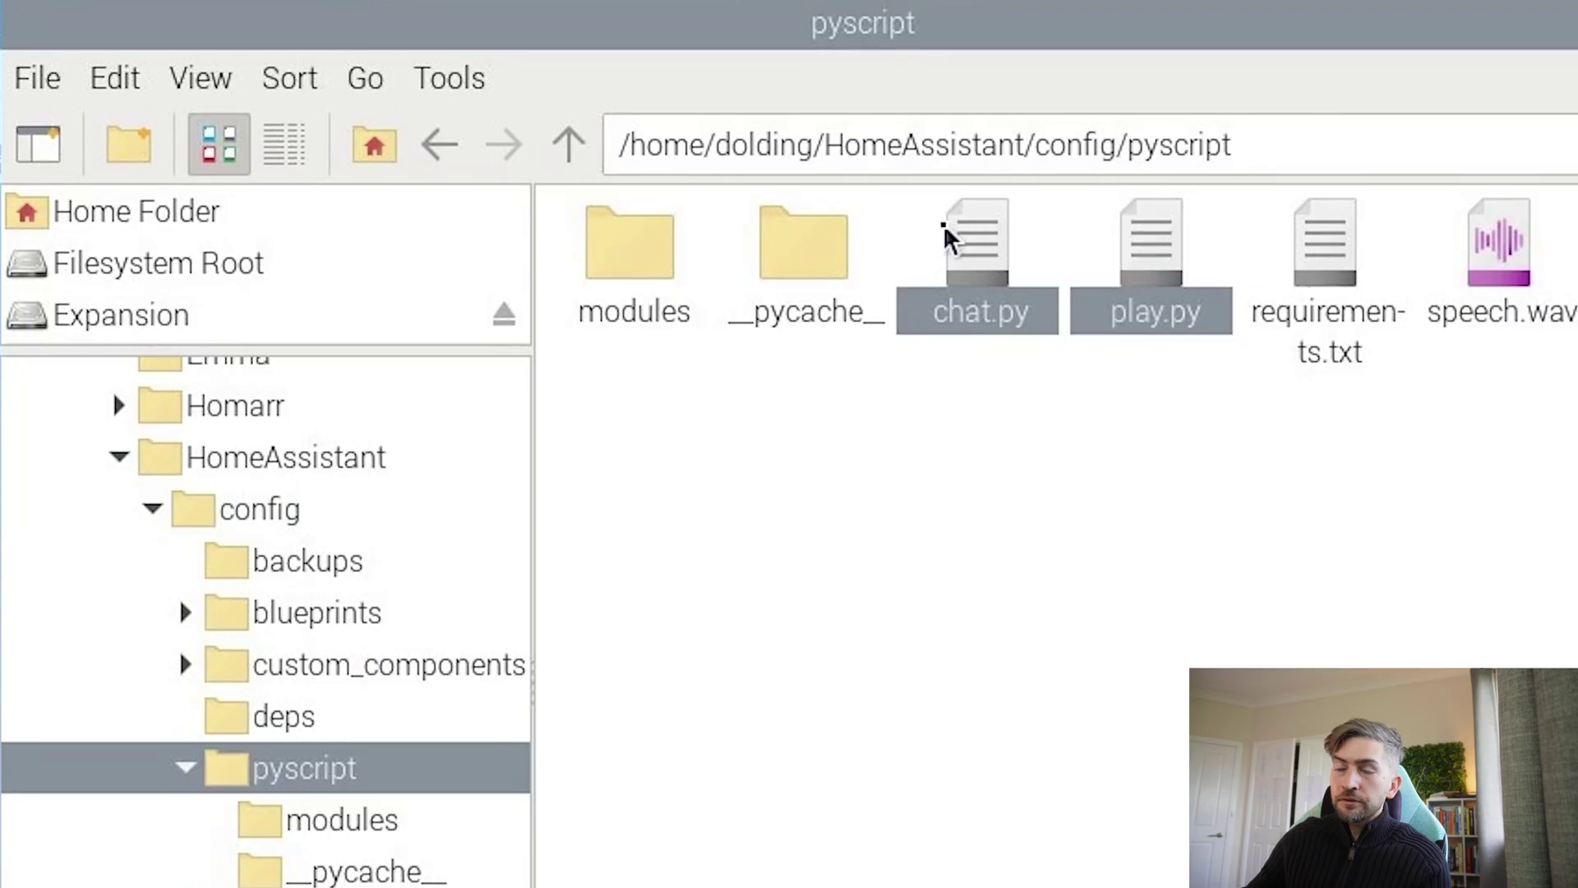
{"action": "right_click", "coordinate": [995, 501]}
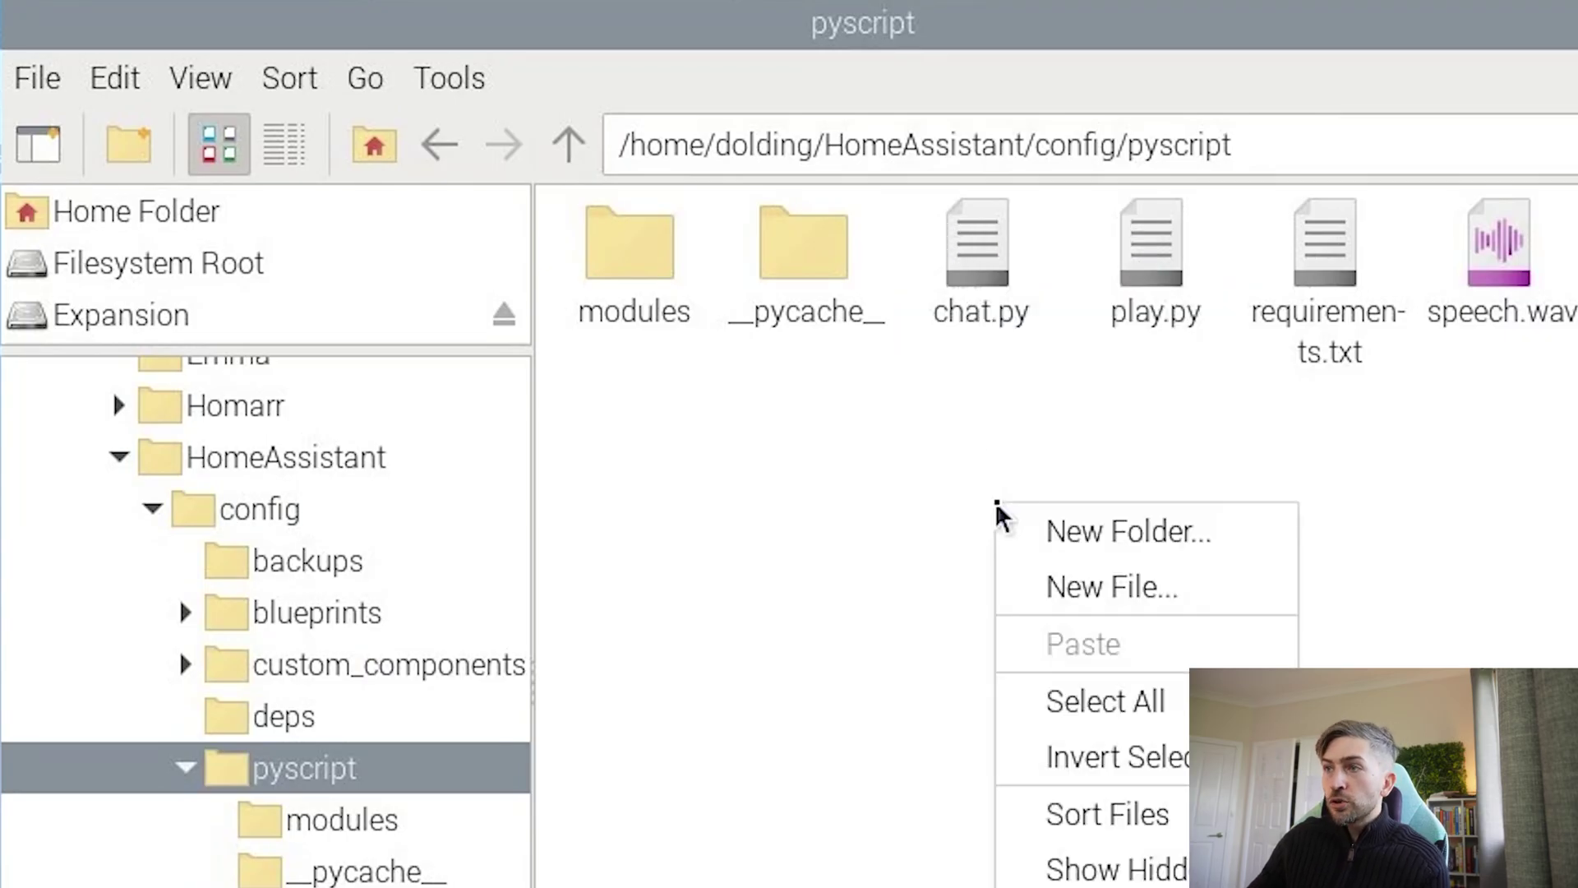
{"action": "left_click", "coordinate": [1205, 536]}
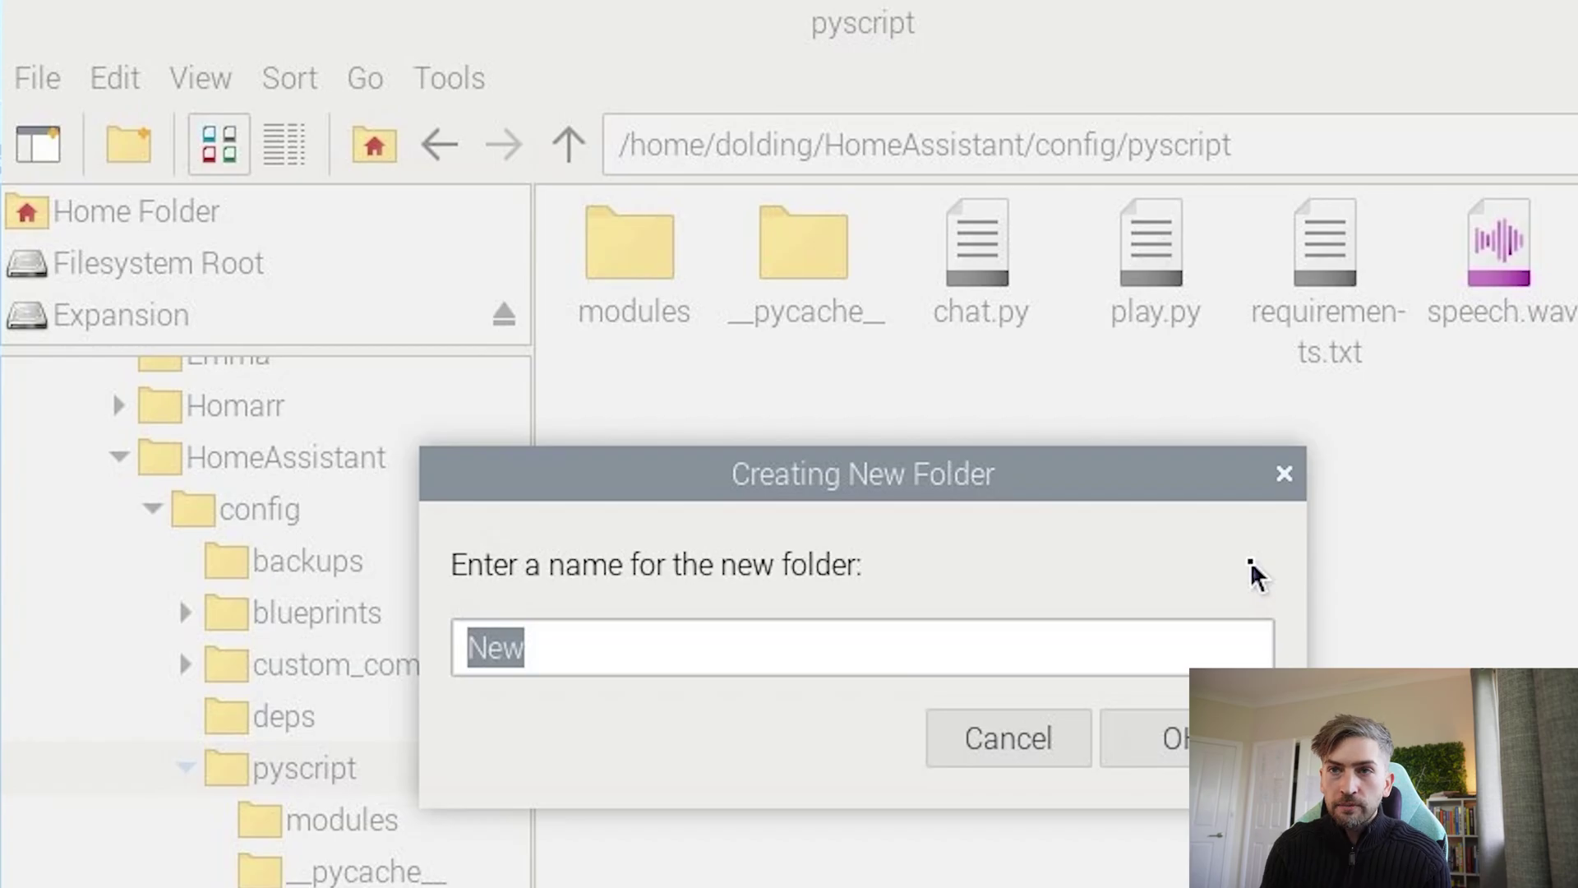
{"action": "key", "text": "Escape"}
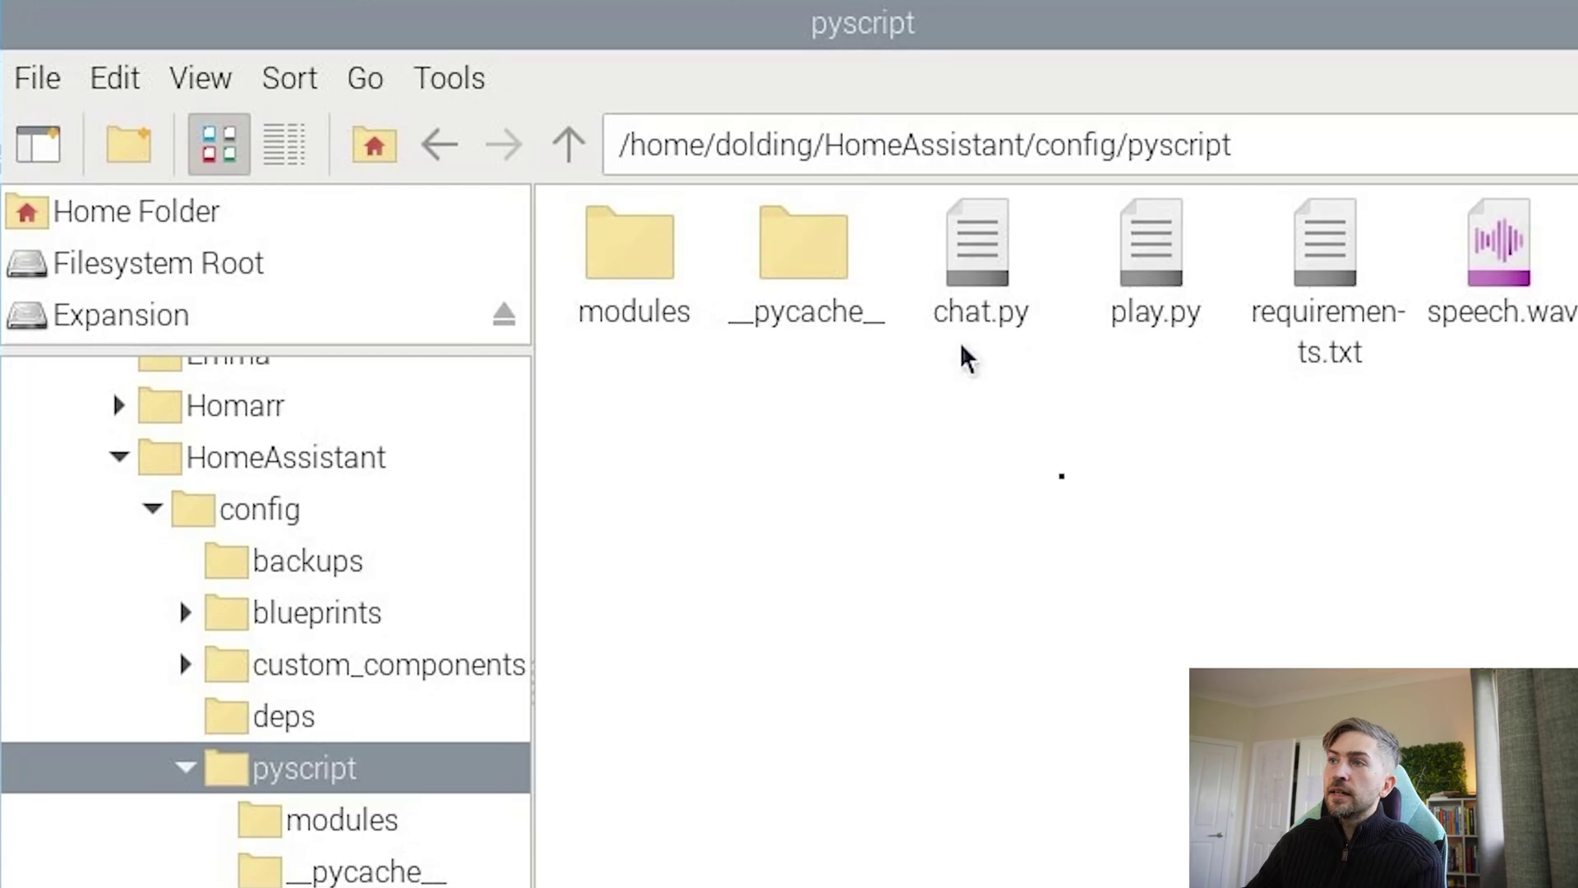
- Reopen requirements.txt and examine its package list, including the aplay and import subprocess lines
{"action": "left_click", "coordinate": [1319, 255]}
{"action": "double_click", "coordinate": [1320, 255]}
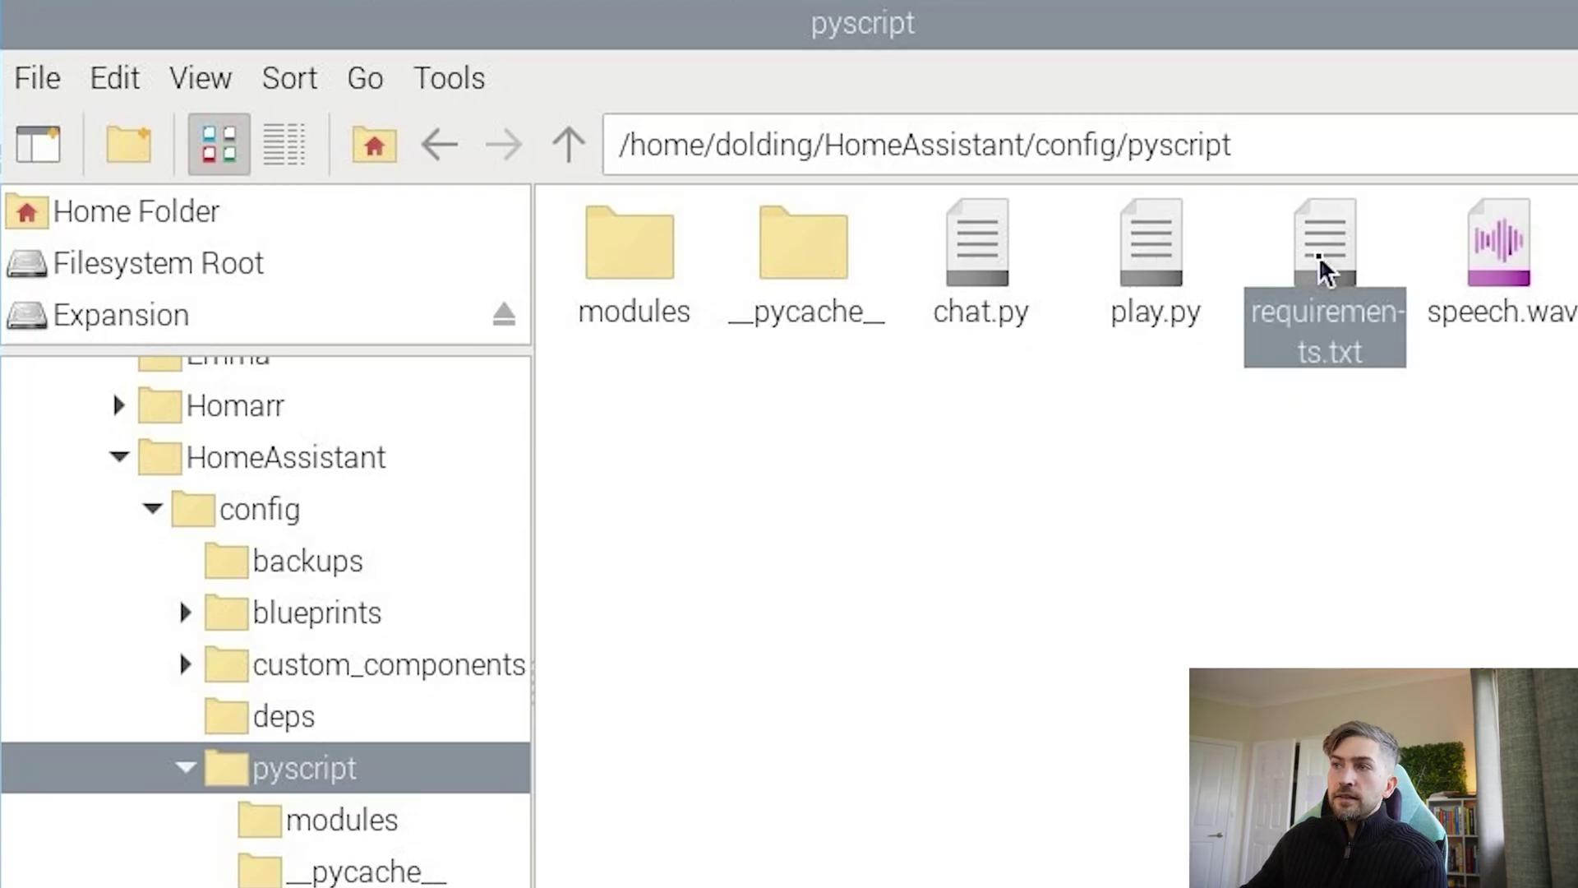
{"action": "left_click_drag", "start_coordinate": [506, 490], "coordinate": [100, 325]}
{"action": "left_click", "coordinate": [844, 487]}
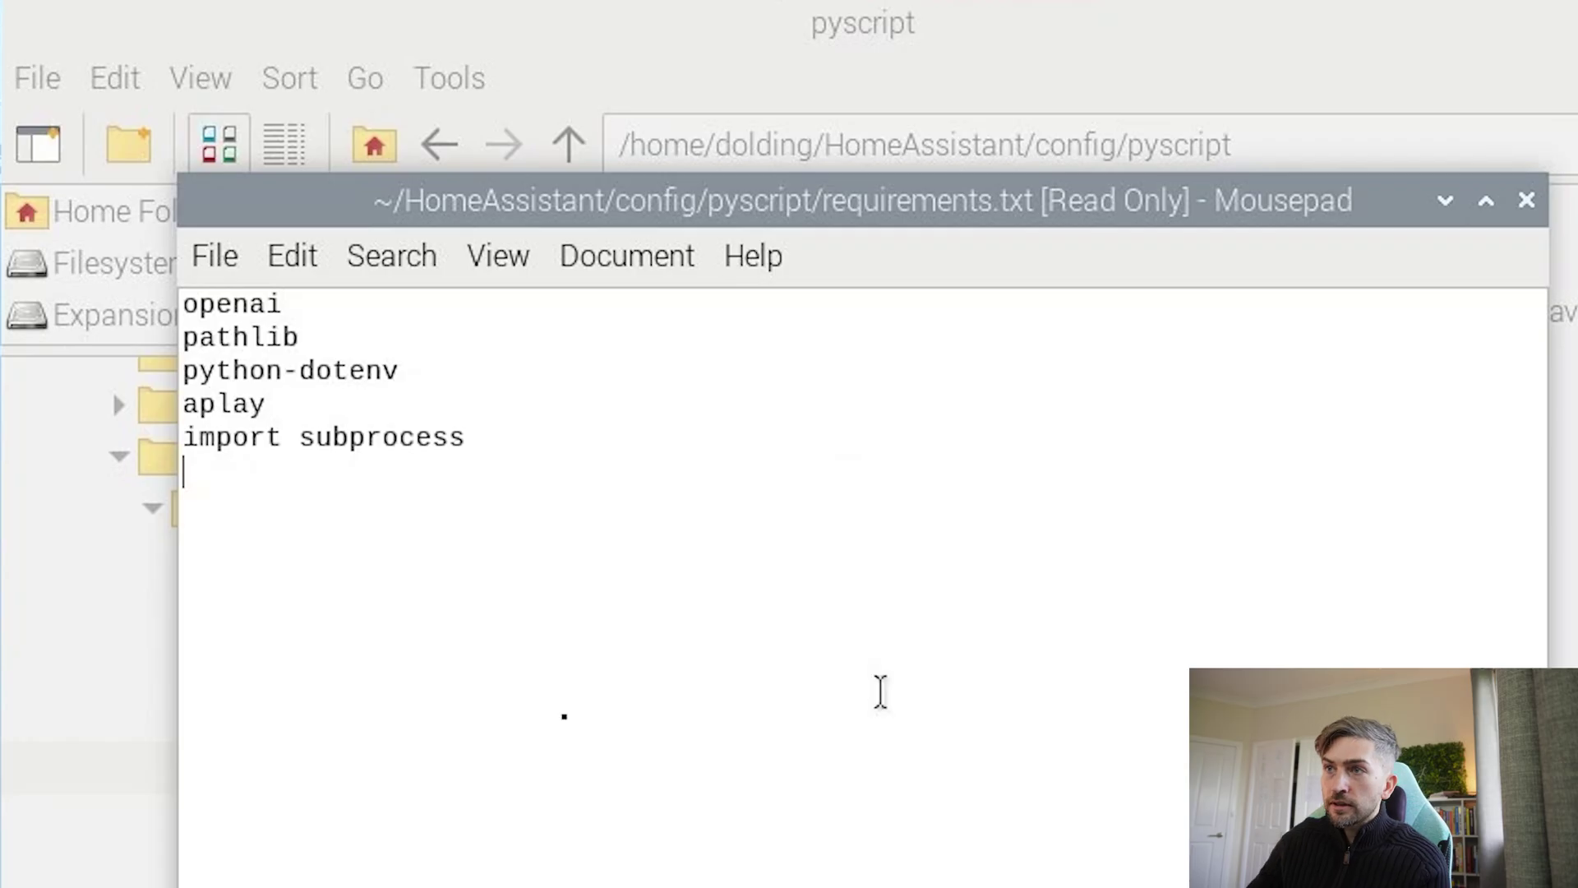
{"action": "left_click_drag", "start_coordinate": [353, 402], "coordinate": [121, 406]}
{"action": "left_click_drag", "start_coordinate": [465, 438], "coordinate": [130, 411]}
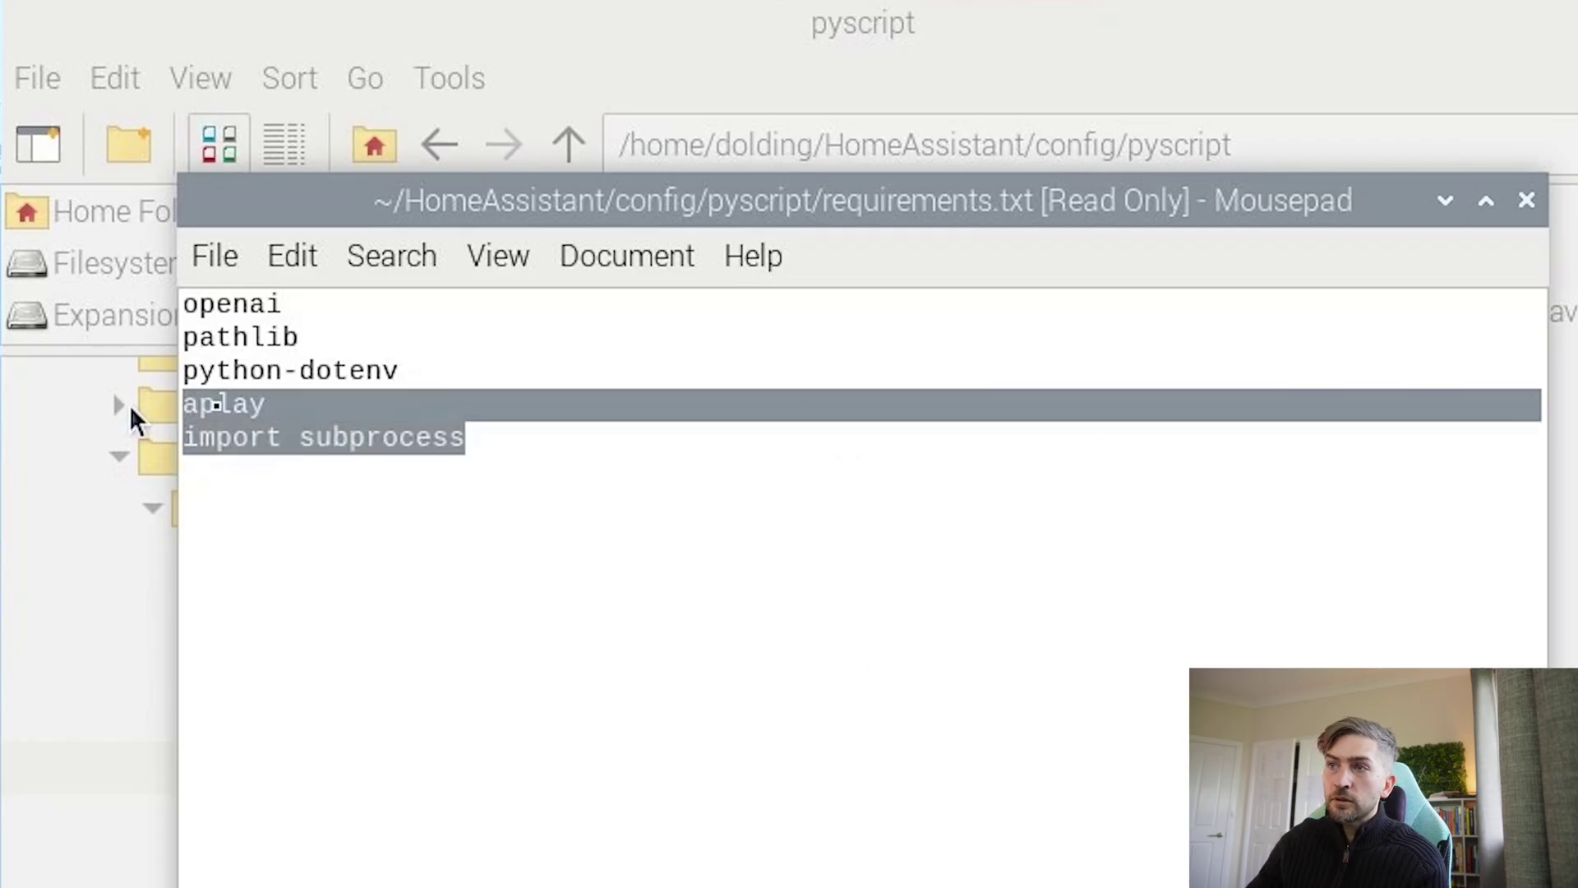
{"action": "left_click", "coordinate": [112, 392]}
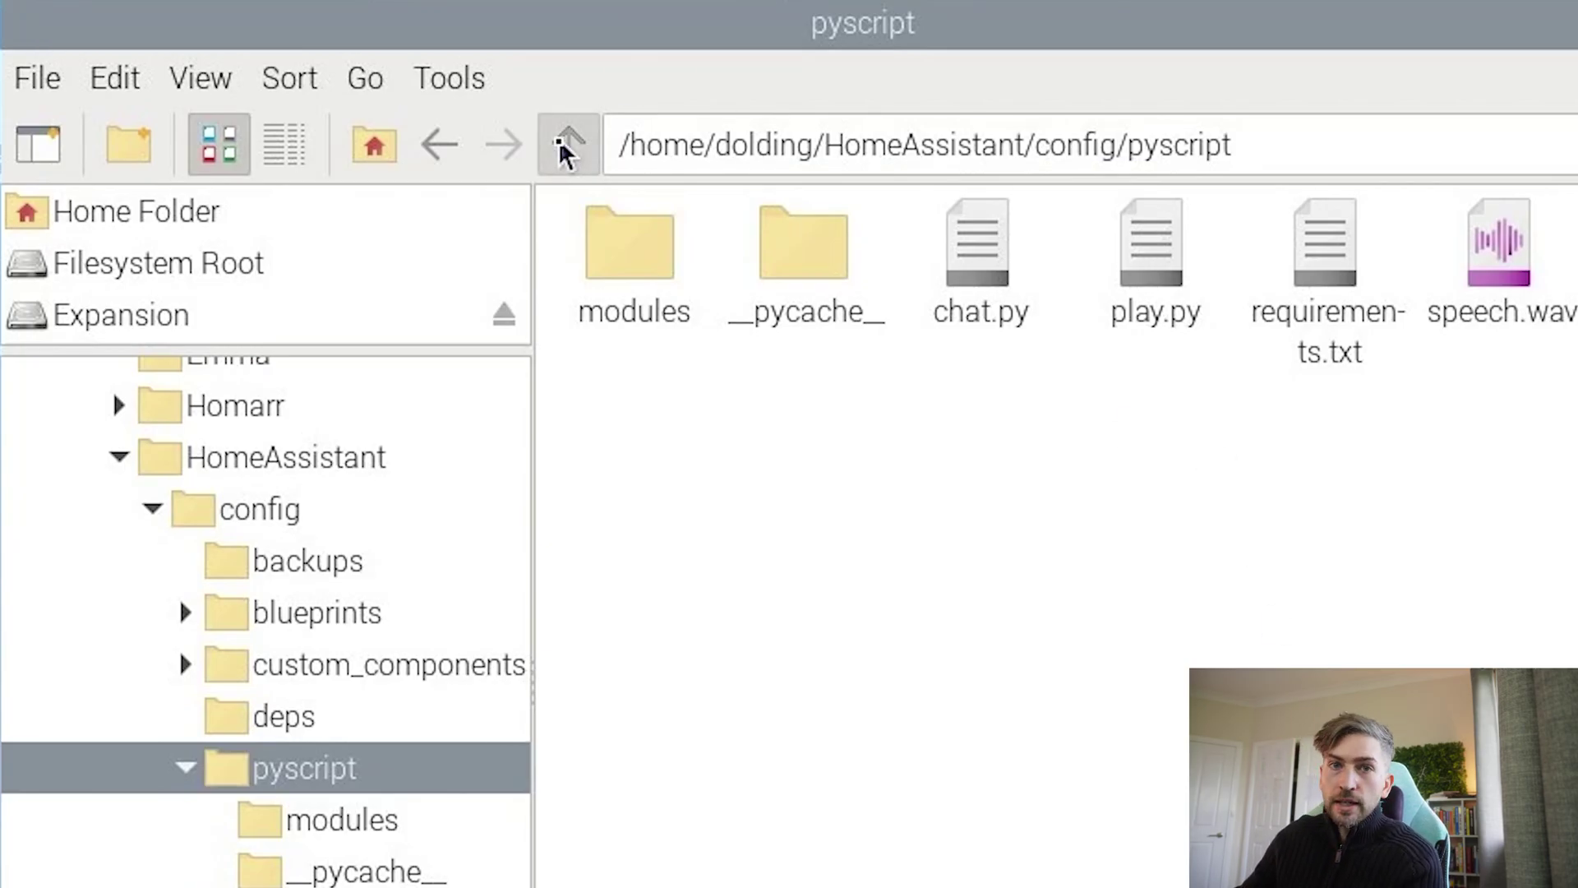
- Go up to the HomeAssistant folder, open docker-compose.yaml and examine its build and commented-out image lines
{"action": "left_click", "coordinate": [563, 150]}
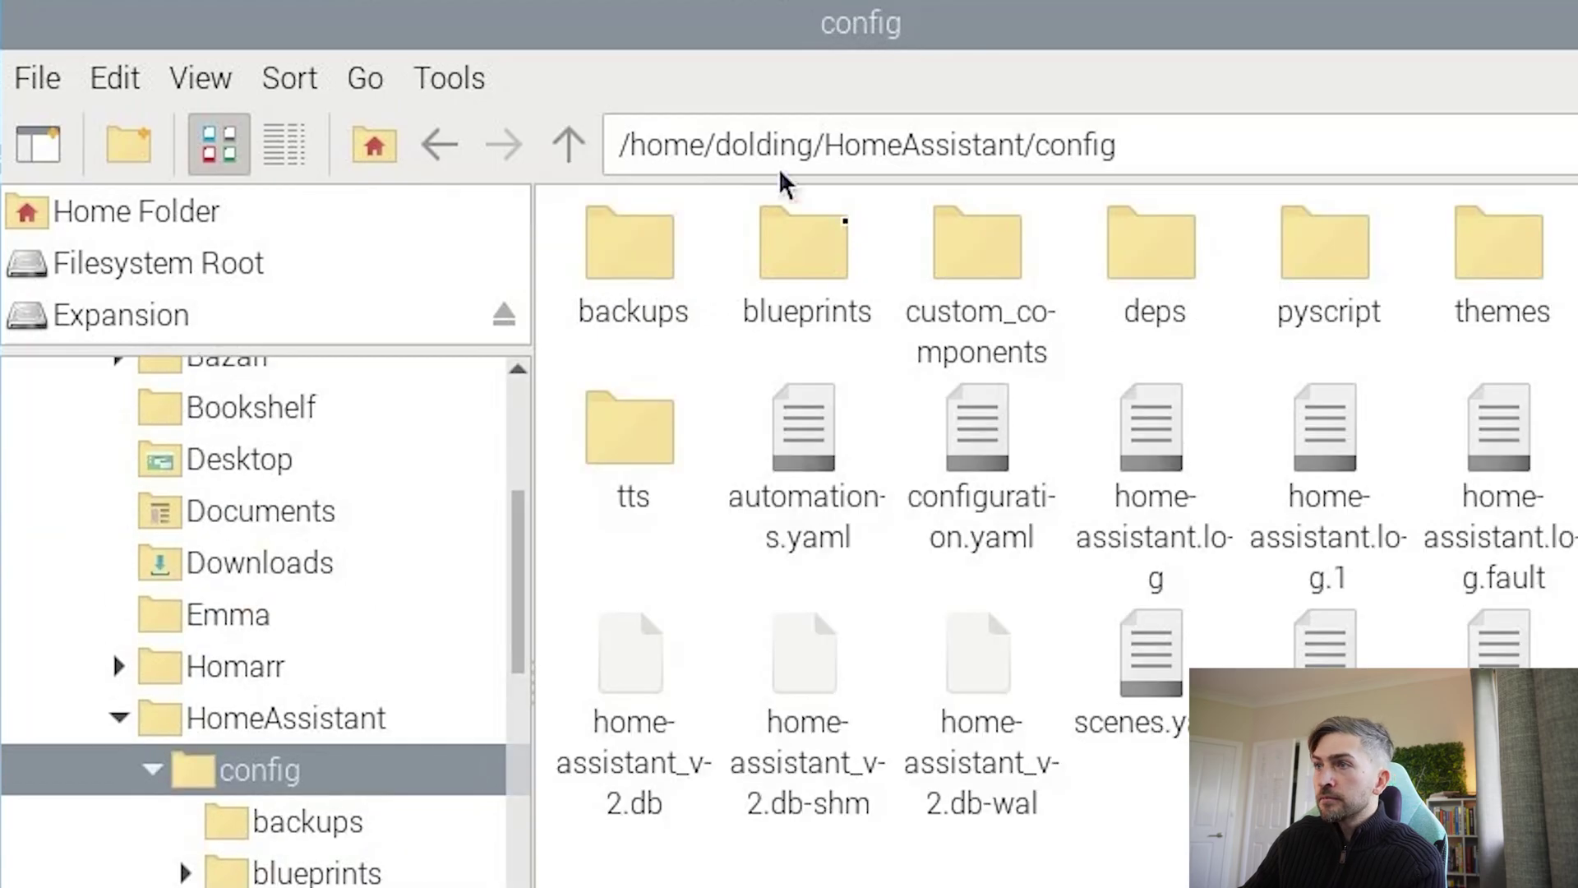
{"action": "left_click", "coordinate": [565, 147]}
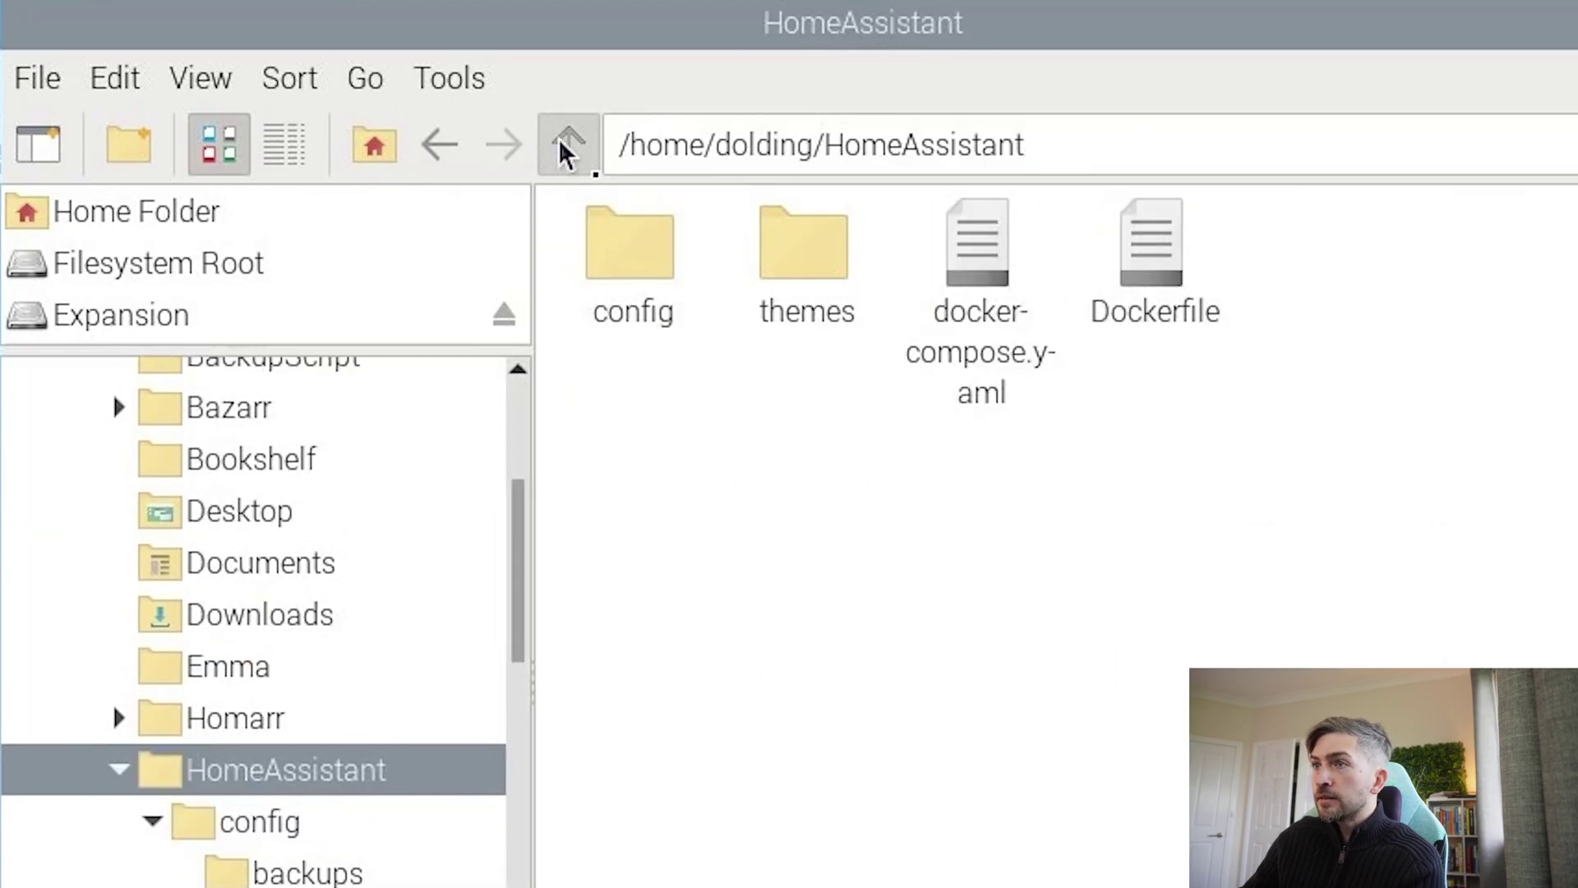
{"action": "left_click", "coordinate": [985, 252]}
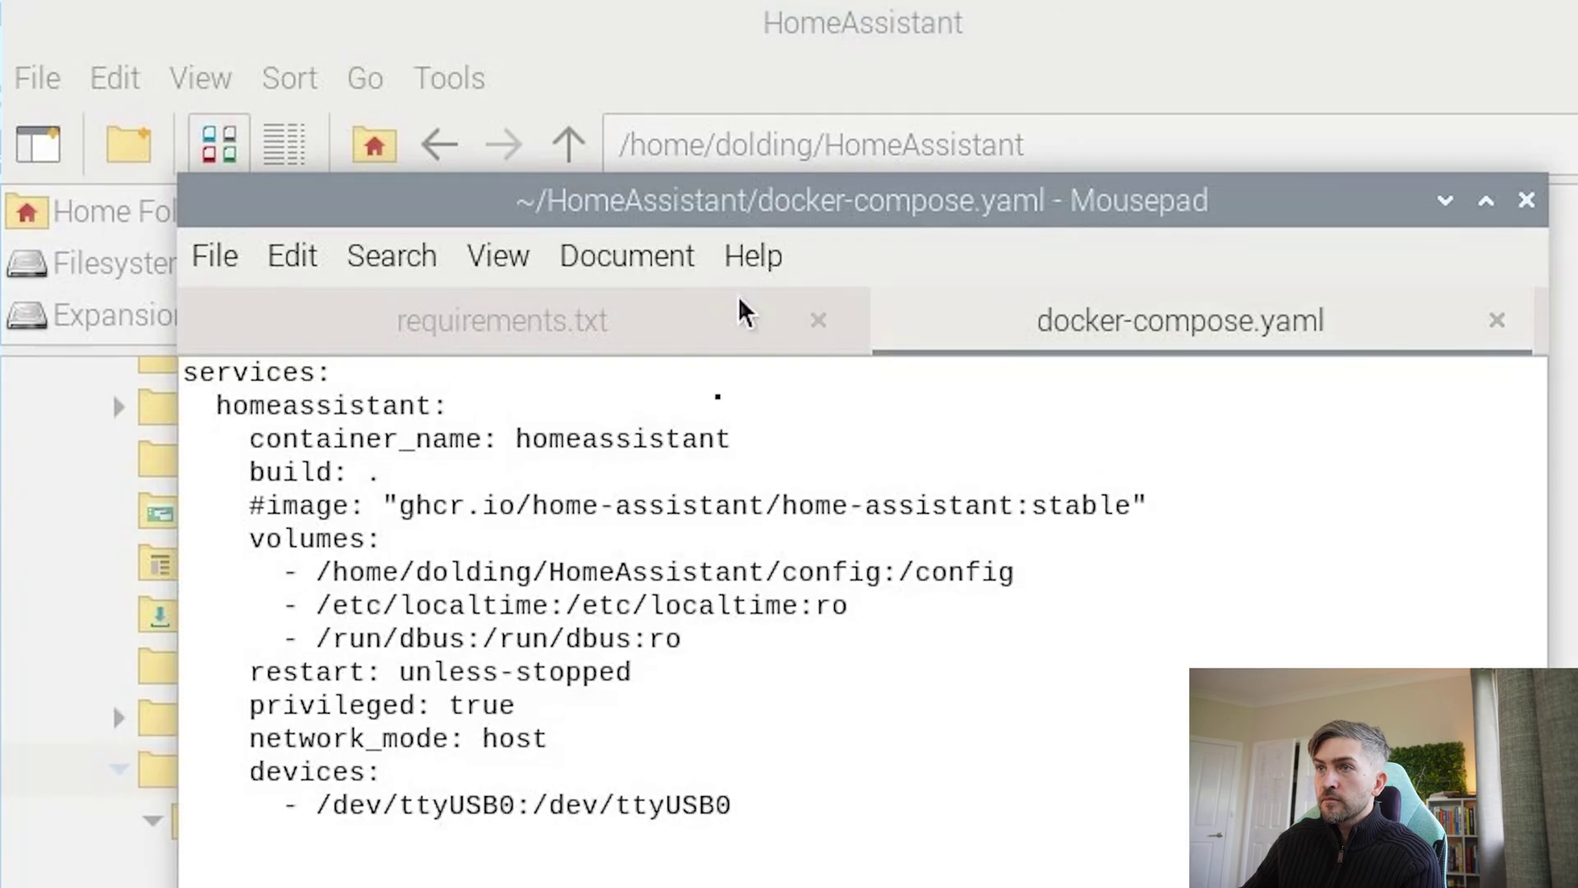
{"action": "left_click_drag", "start_coordinate": [247, 507], "coordinate": [413, 501]}
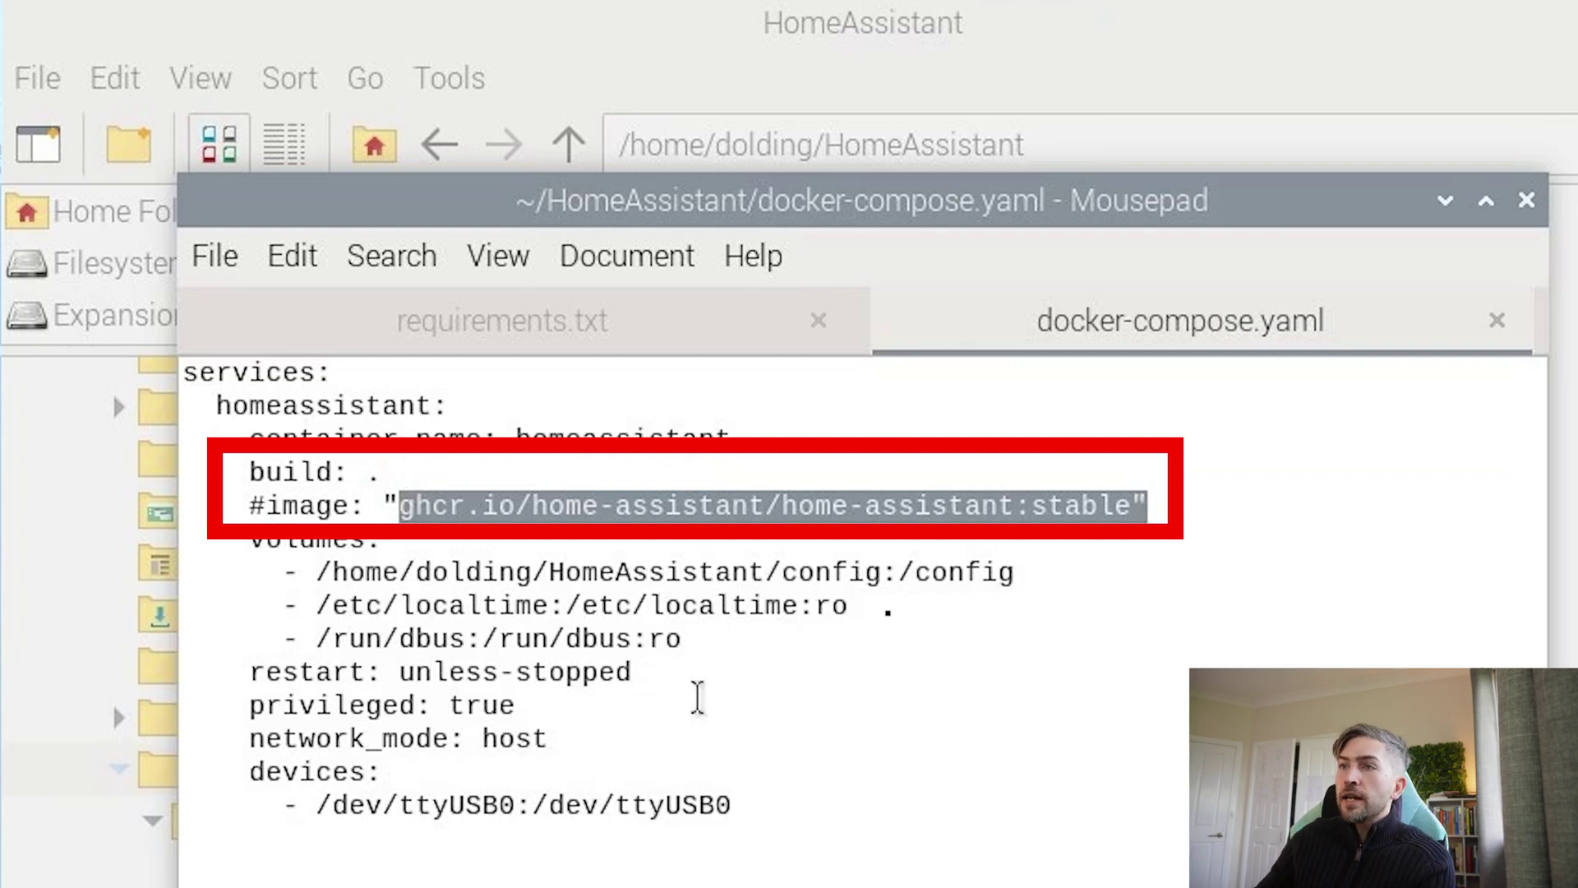
{"action": "left_click_drag", "start_coordinate": [233, 510], "coordinate": [1206, 503]}
{"action": "left_click_drag", "start_coordinate": [447, 475], "coordinate": [236, 475]}
{"action": "left_click", "coordinate": [409, 470]}
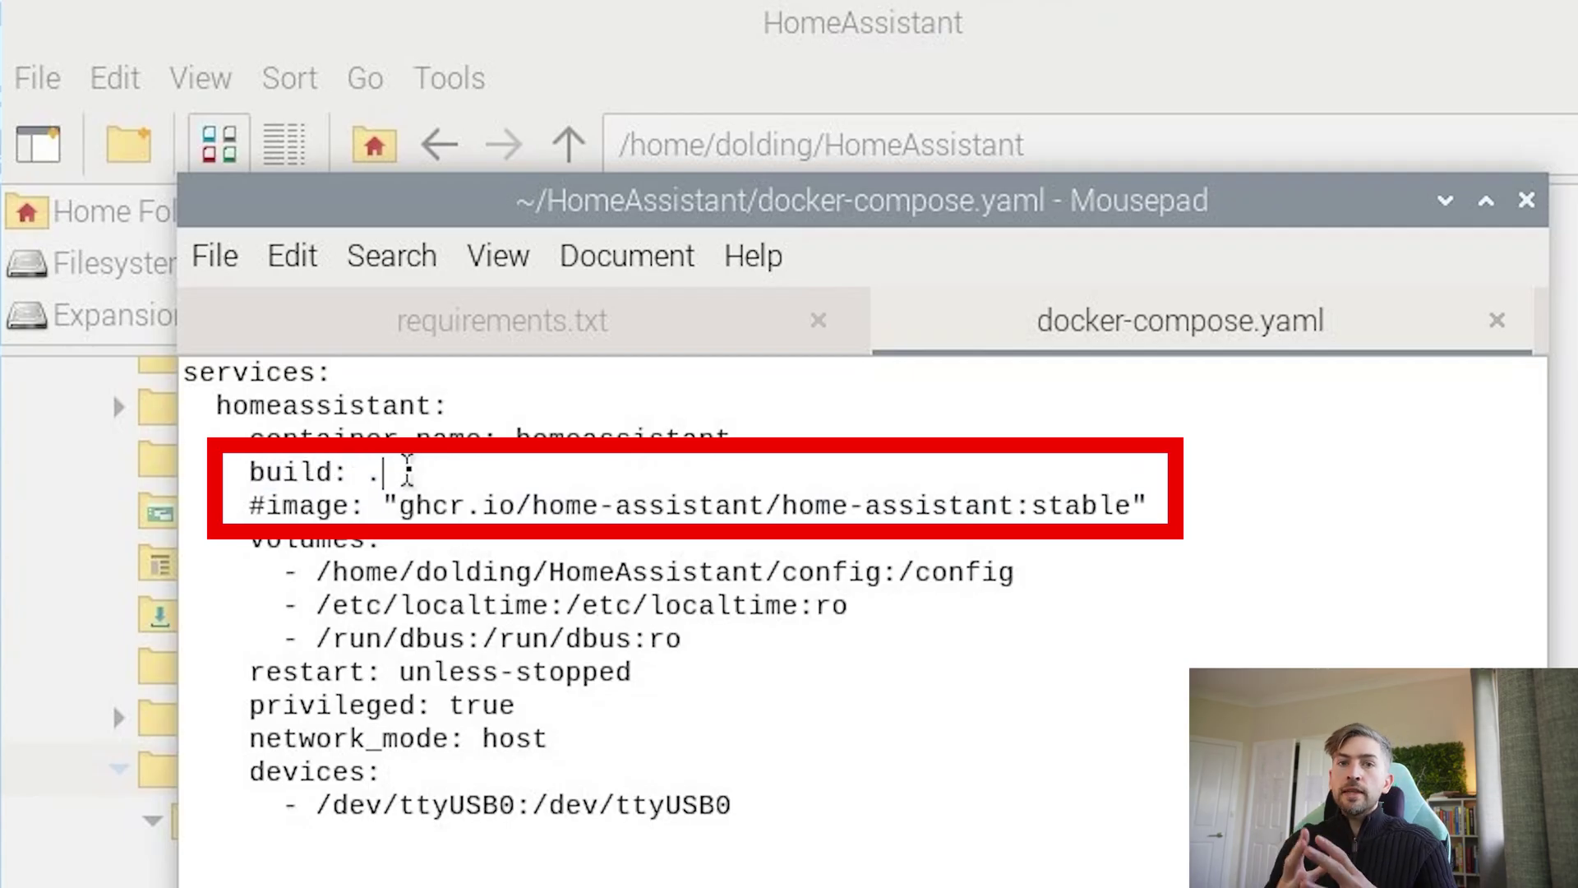